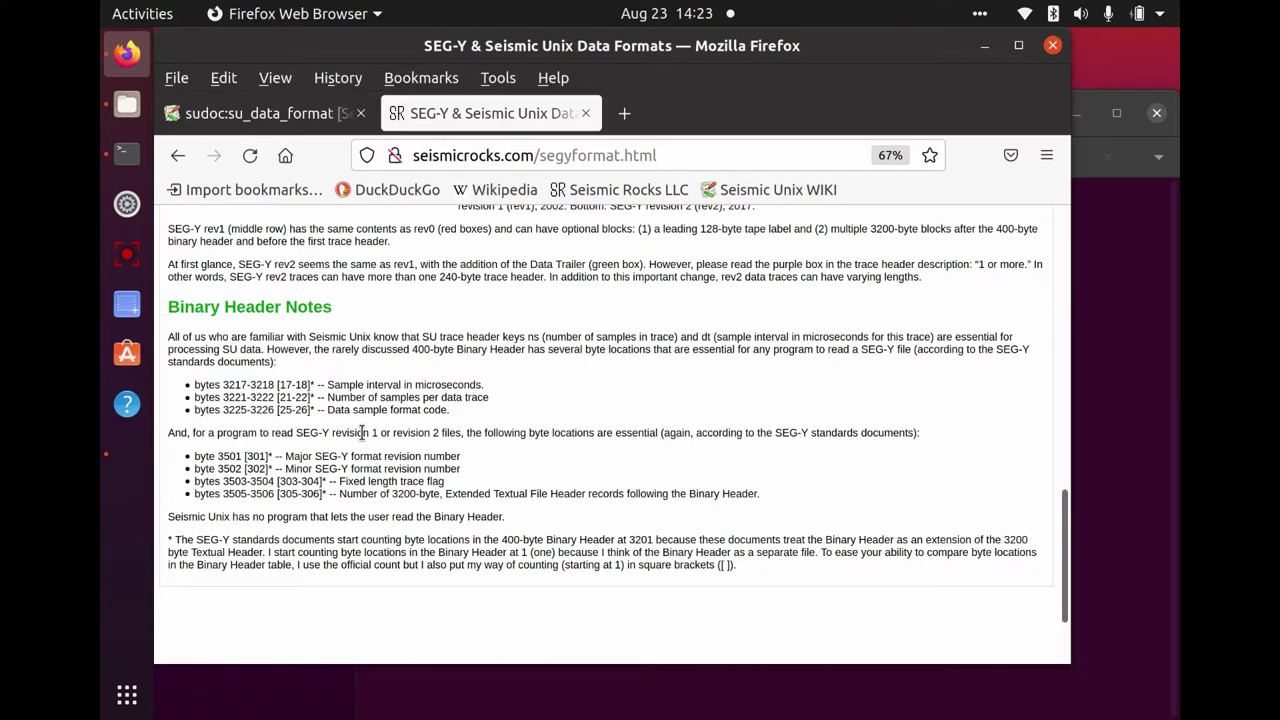
Show the SEG-Y 400-byte Binary Header reference, then bring the terminal in front of Firefox.
scroll(362, 432, "up", 10)
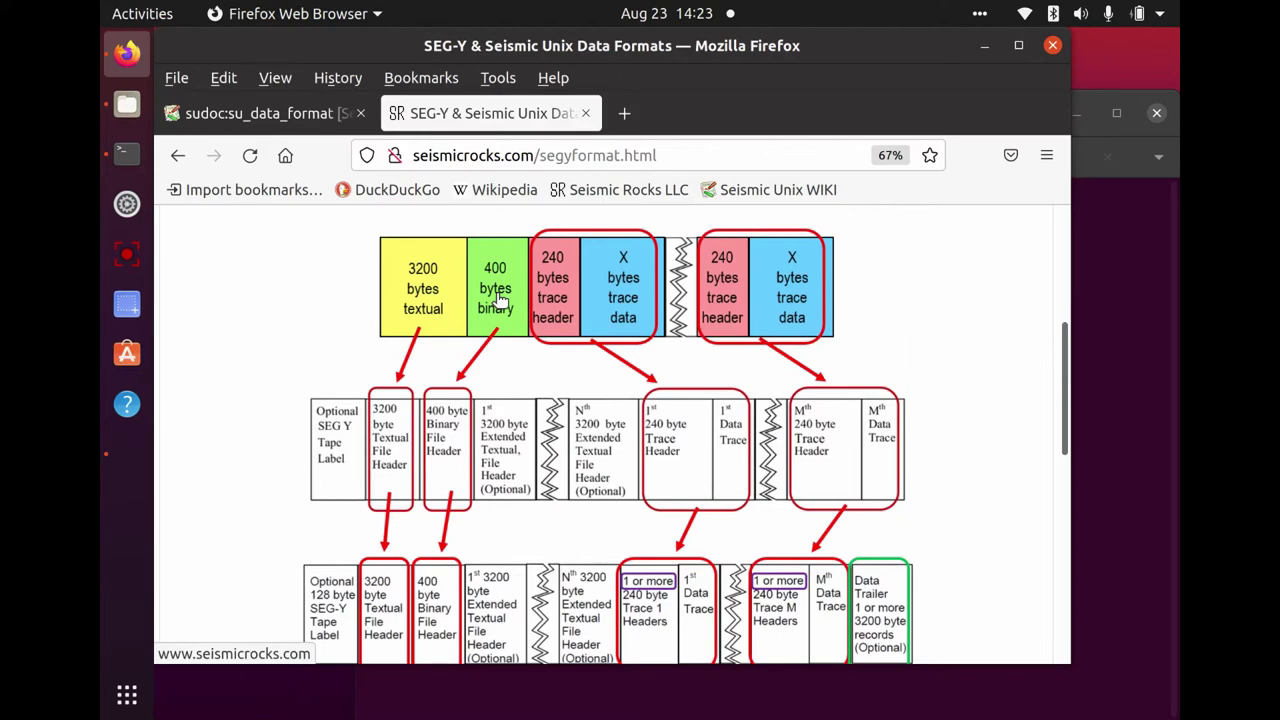
scroll(495, 295, "up", 5)
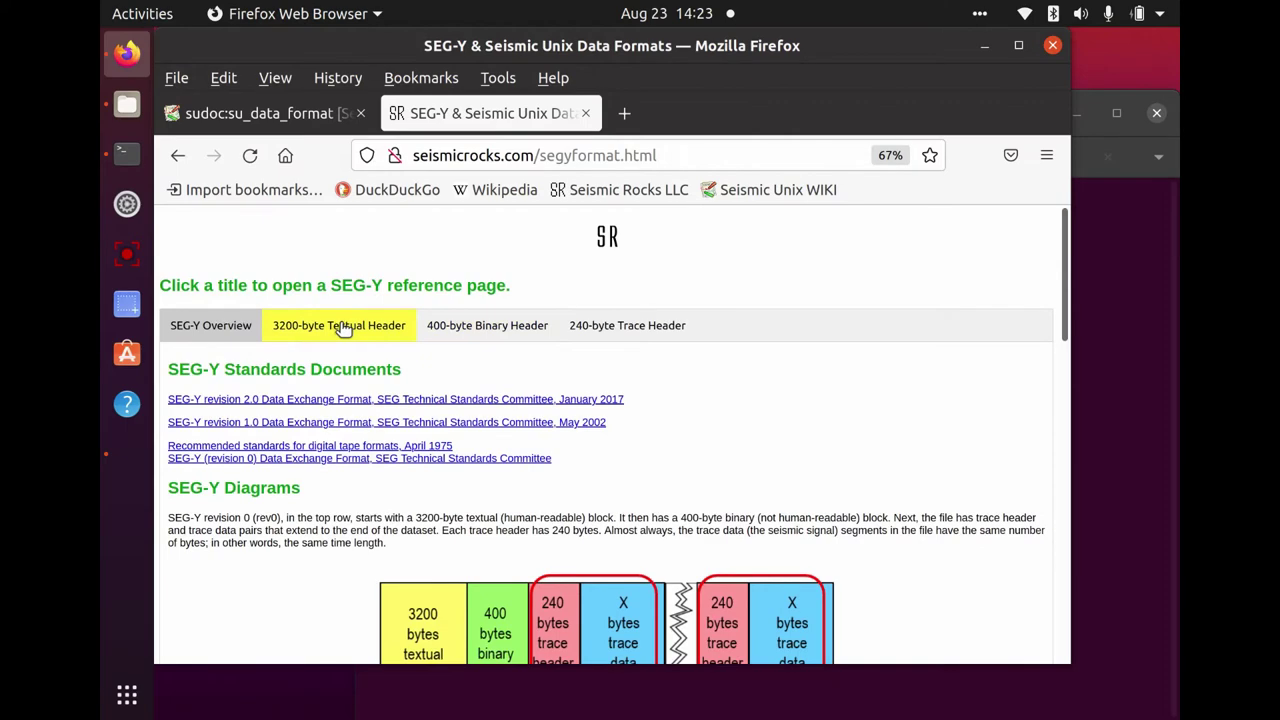
left_click(481, 330)
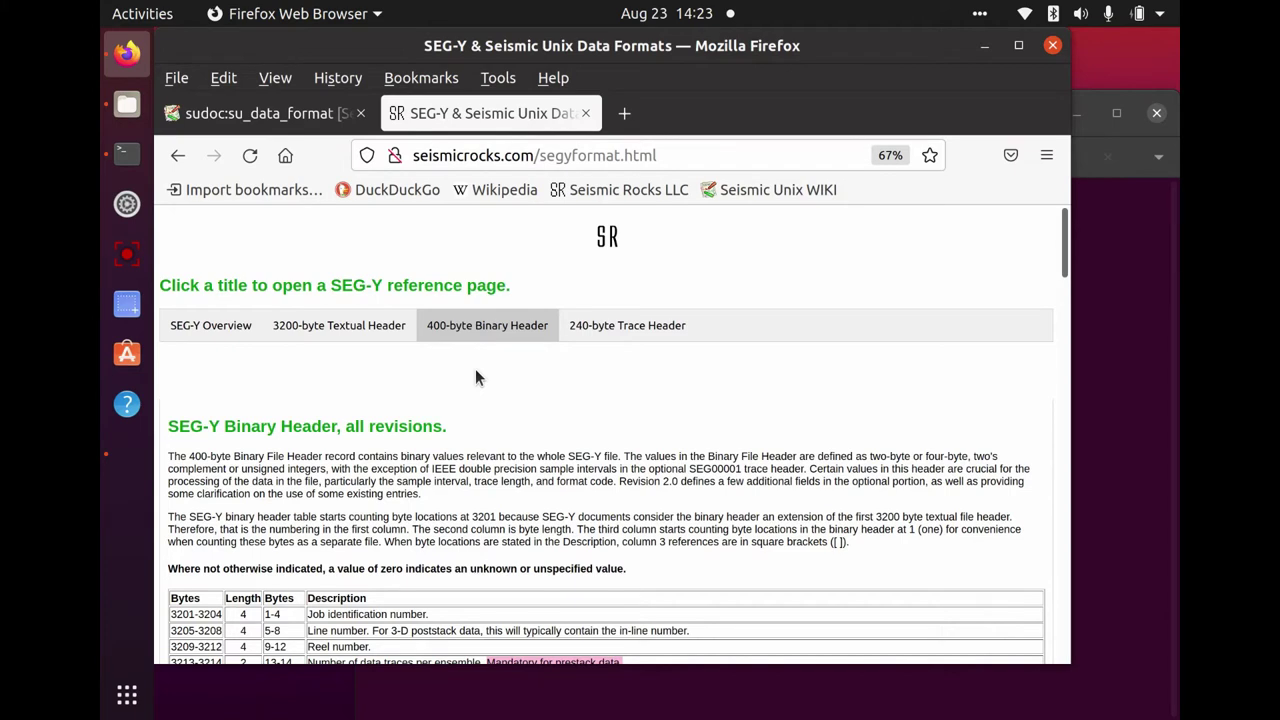
key("alt+Tab")
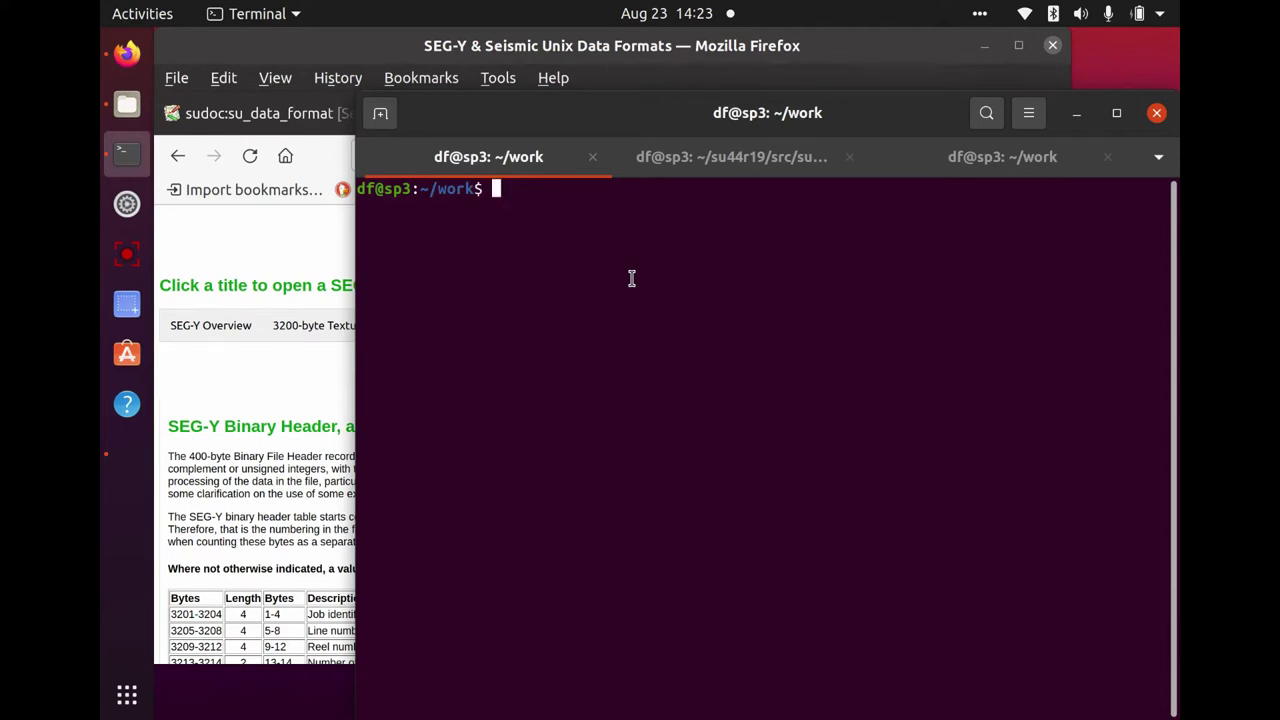
List the ~/work files with ll, reveal ll as ls -lF, and list plain names with ls.
type("ll")
key("Return")
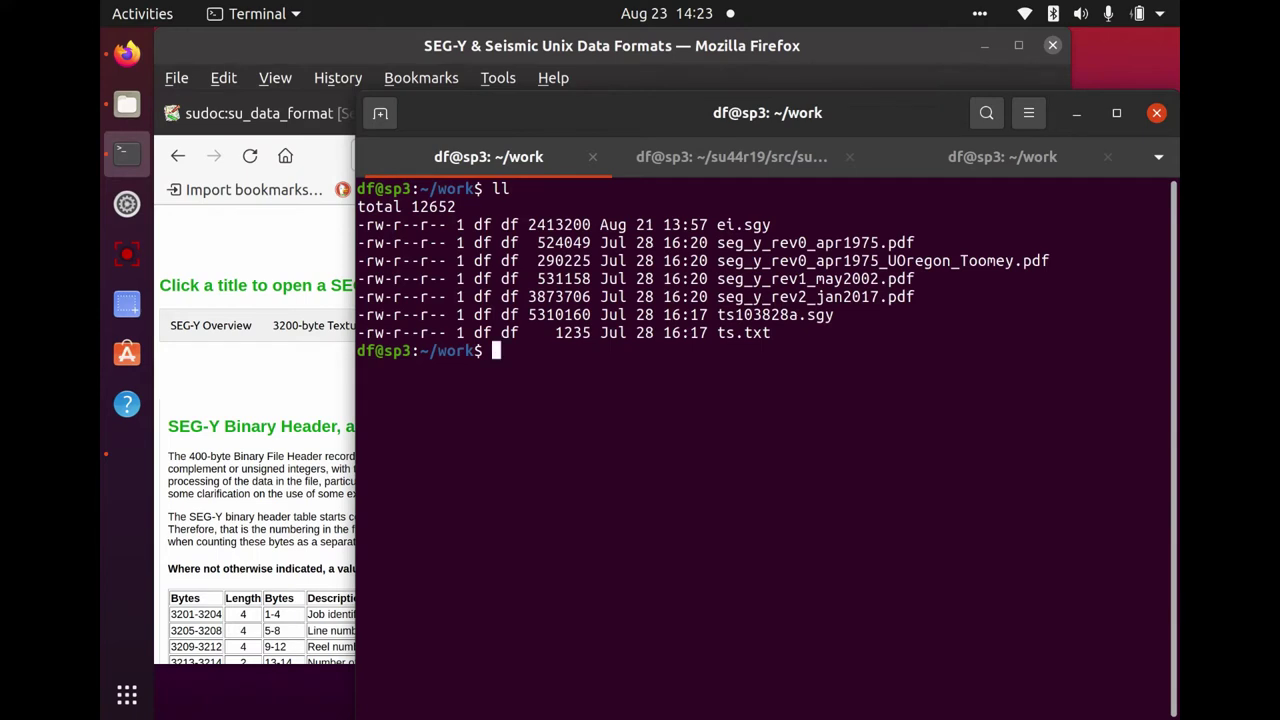
type("alias ll")
key("Return")
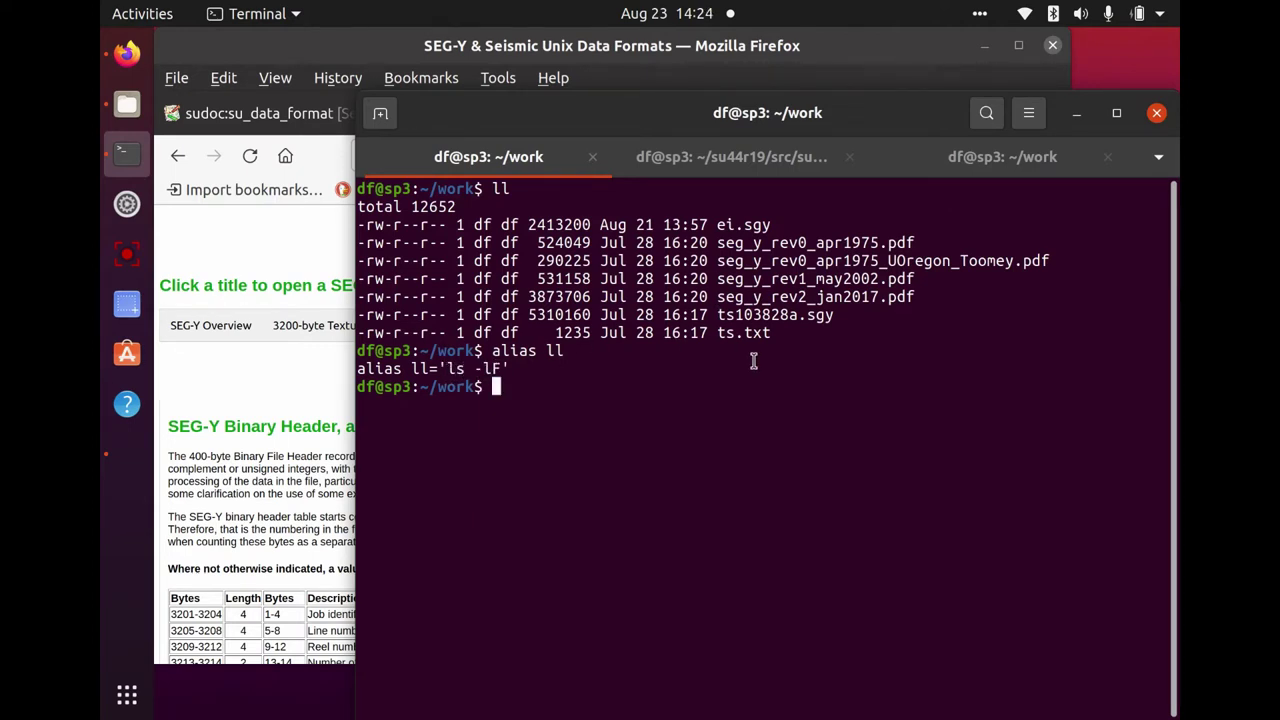
type("ls")
key("Return")
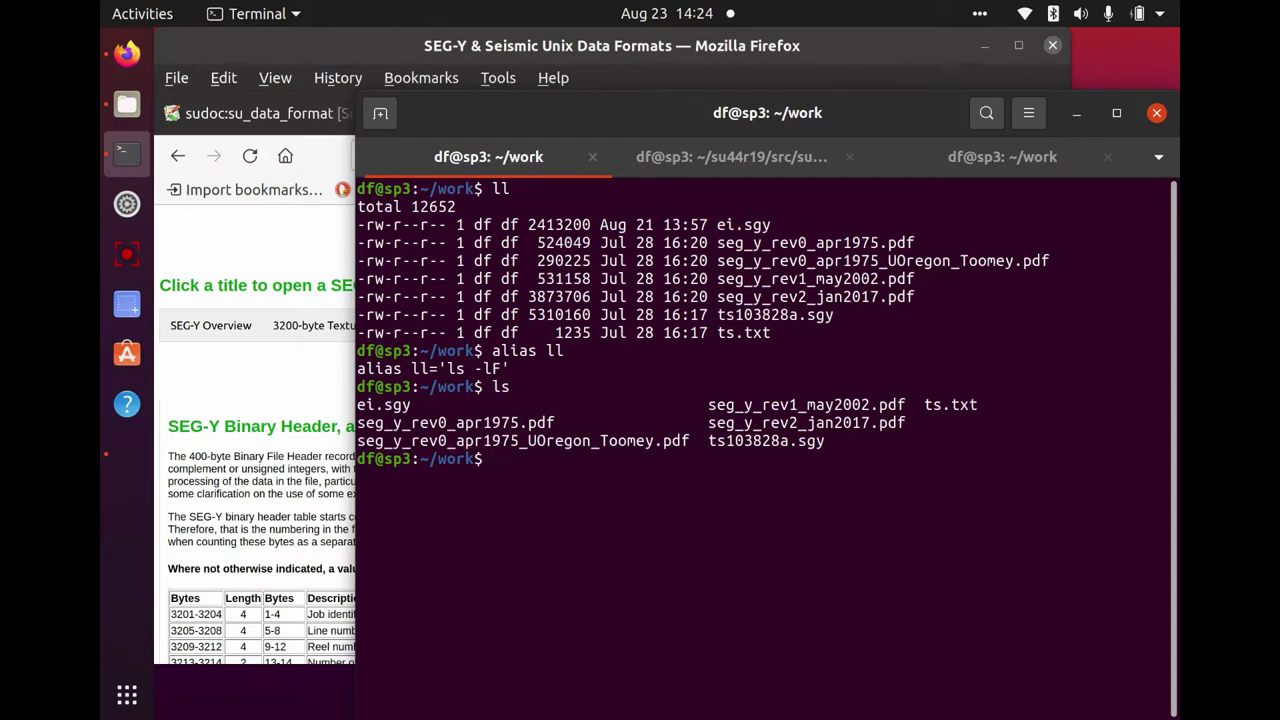
List the files oldest-first with llrt and reveal that llrt stands for ls -lFrt.
type("ll")
key("Return")
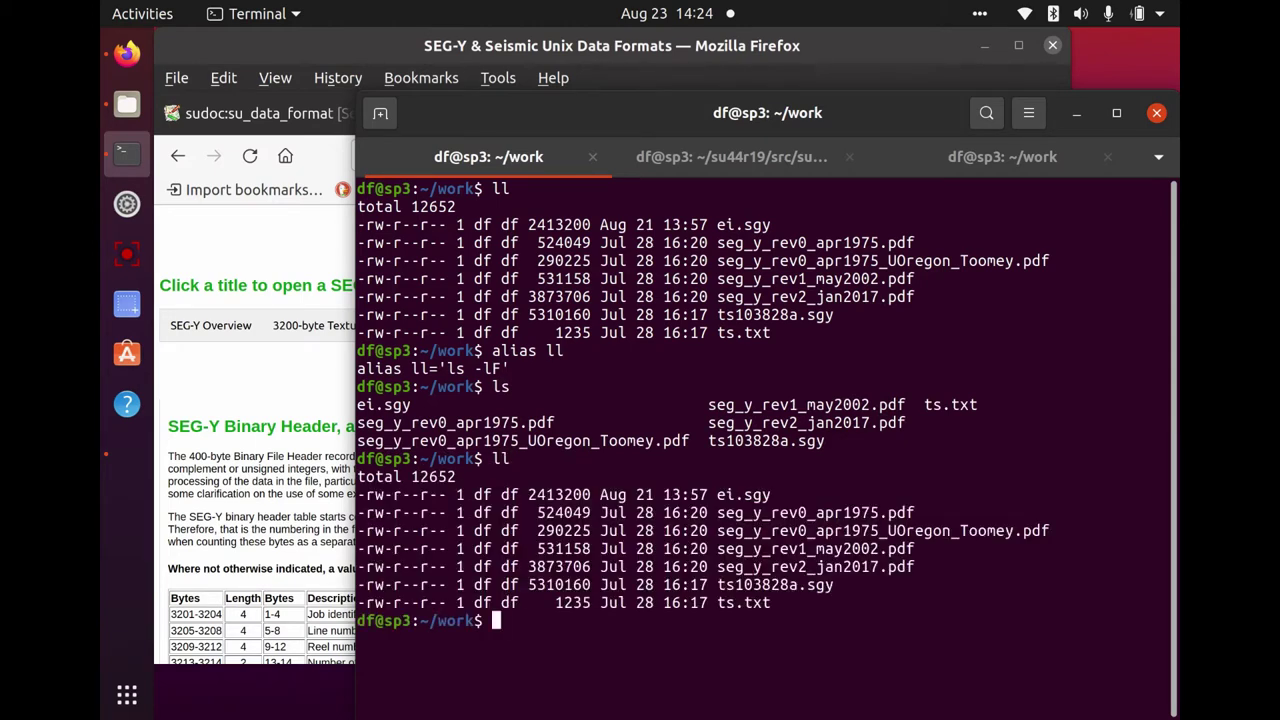
type("llrt")
key("Return")
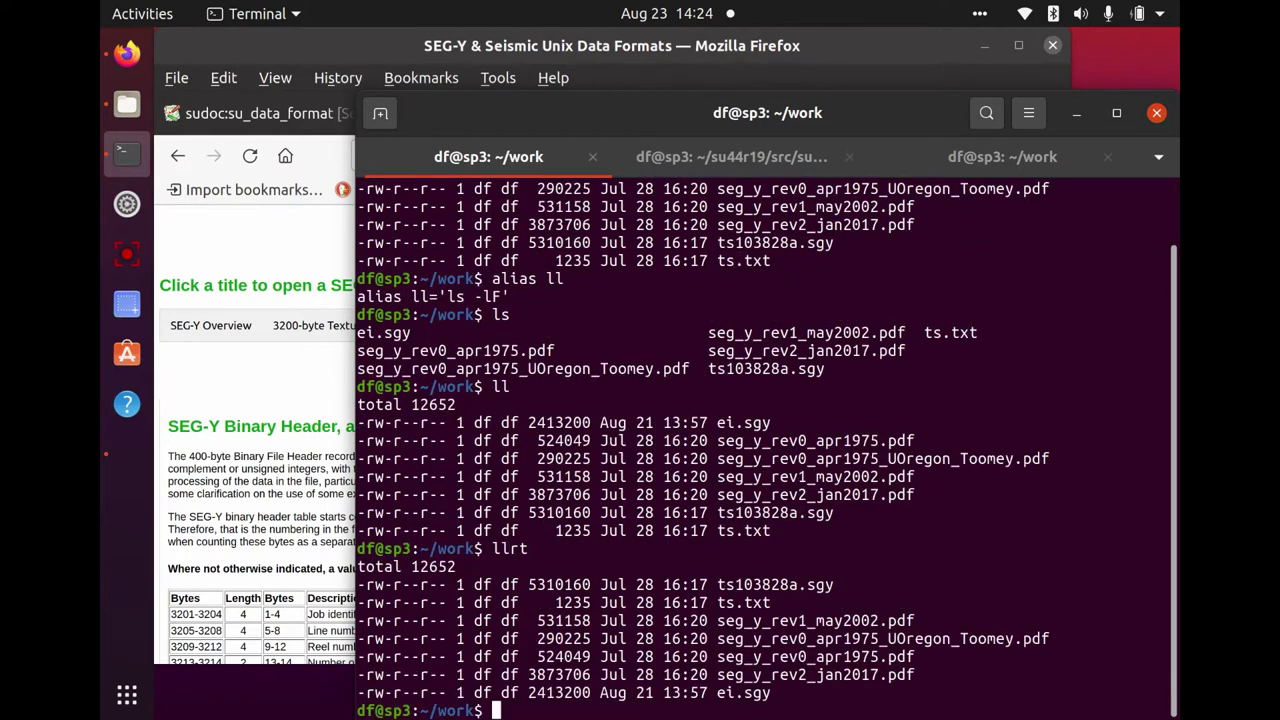
type("alias llrt")
key("Return")
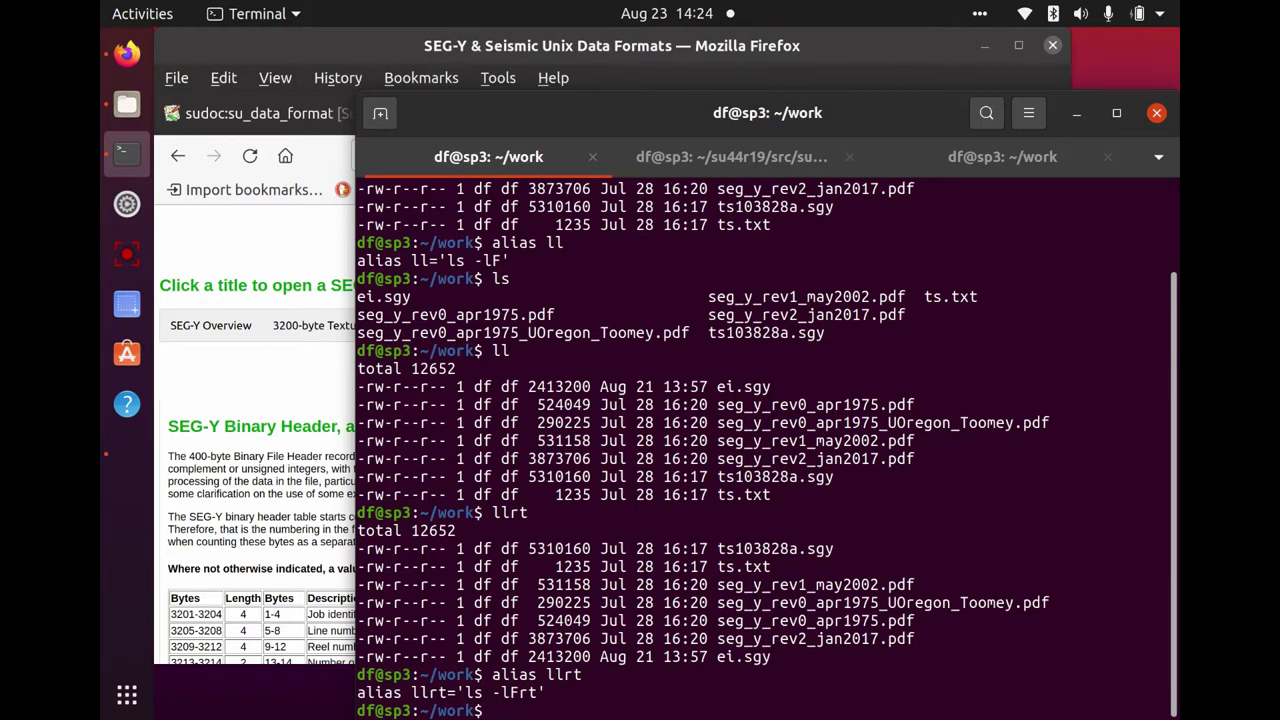
Relist the folder, highlight ei.sgy, and begin the command 'segyread tape=ei.sgy >'.
type("ll")
key("Return")
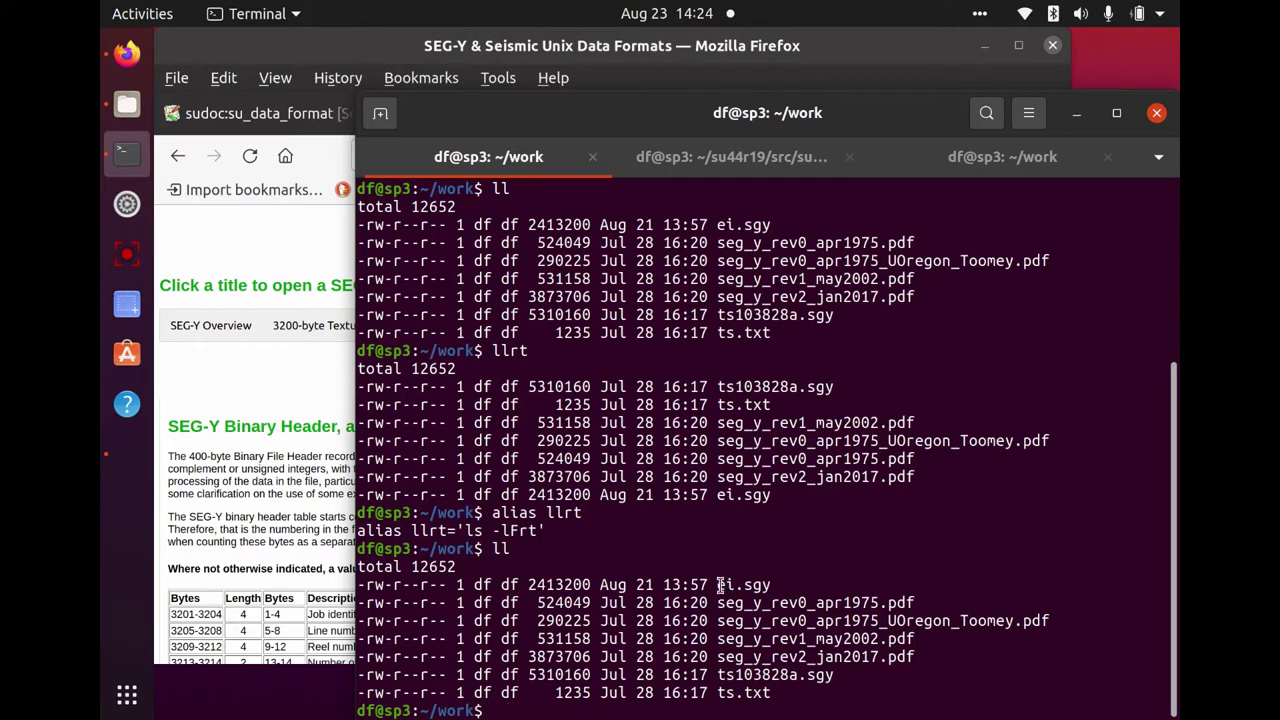
left_click_drag(718, 586, 773, 588)
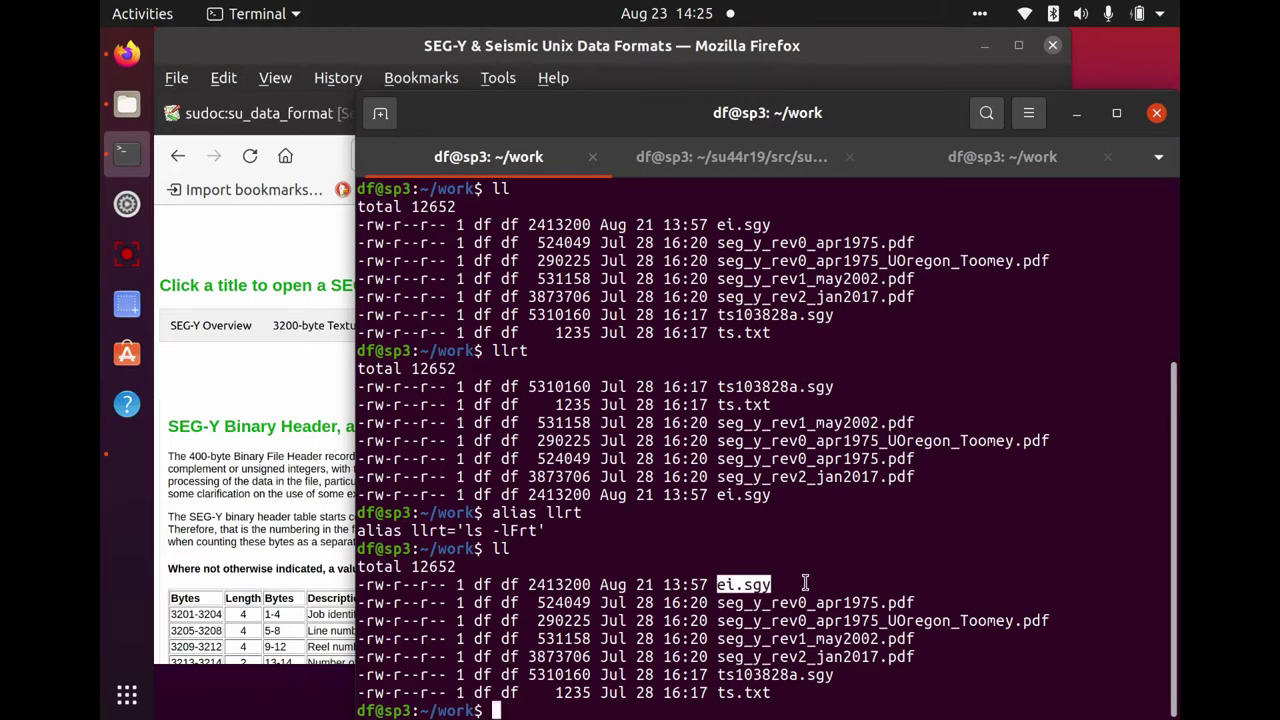
key("Return")
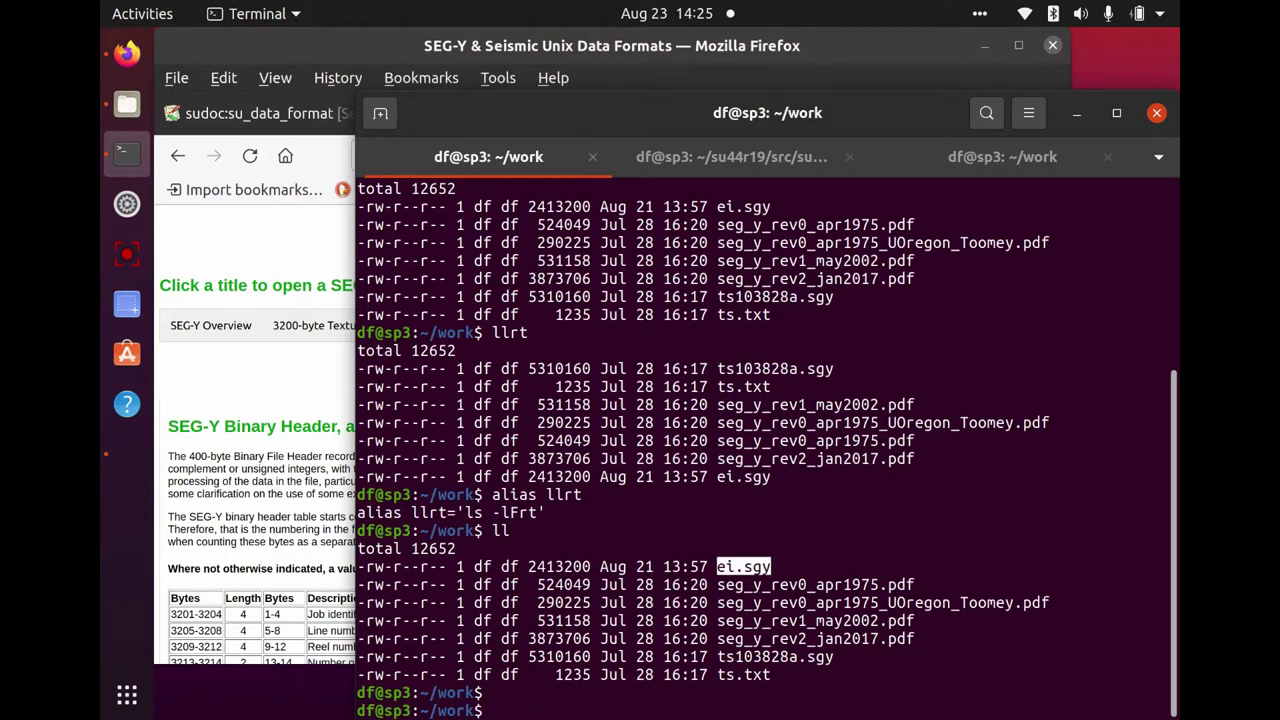
type("segyread tape")
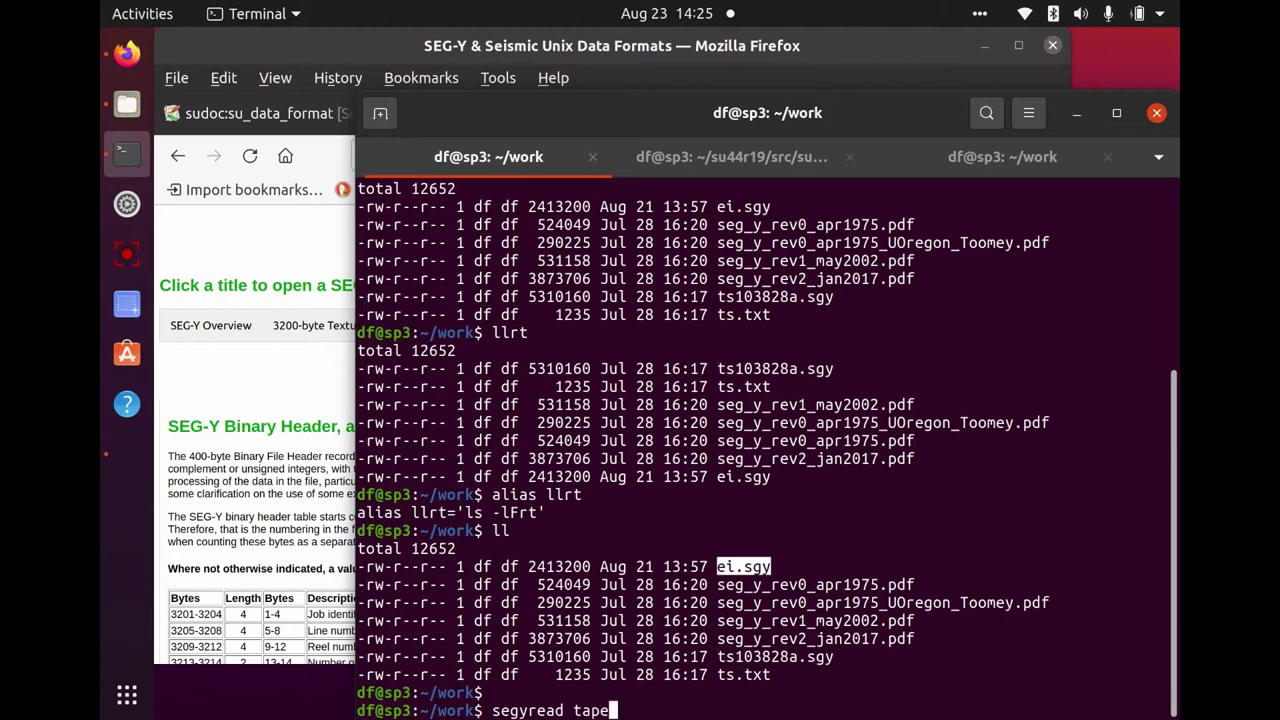
type("=ei.sgy >")
Convert ei.sgy with 'segyread tape=ei.sgy | segyclean > ei.su' and list the new binary, header, ei.su files.
key("BackSpace")
type("| segyclea")
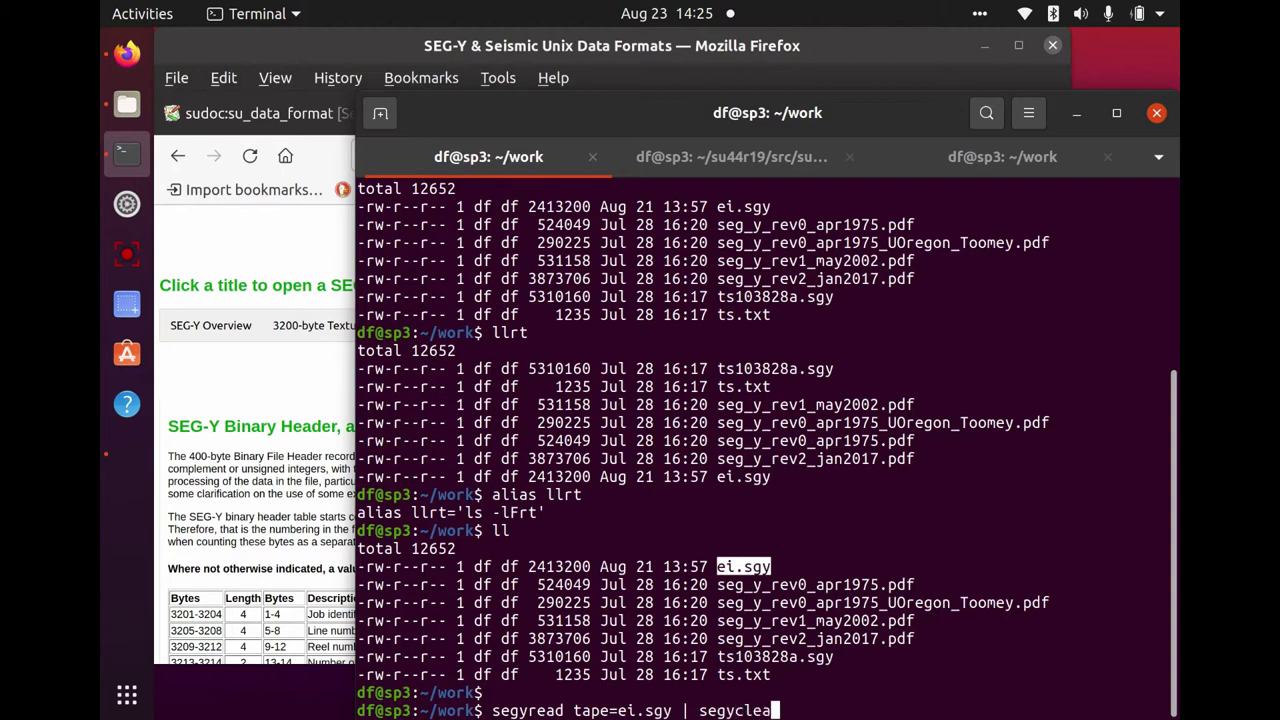
type("n")
type("> ei.su")
key("Return")
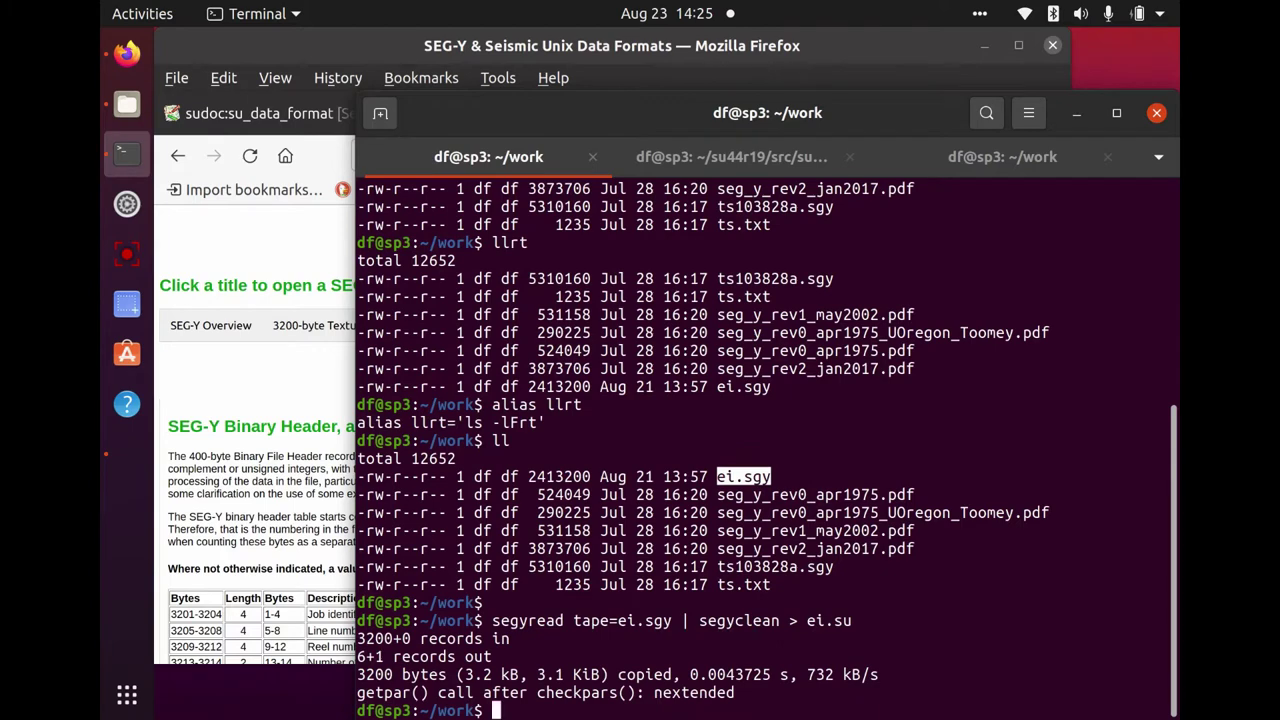
key("Return")
type("llrt")
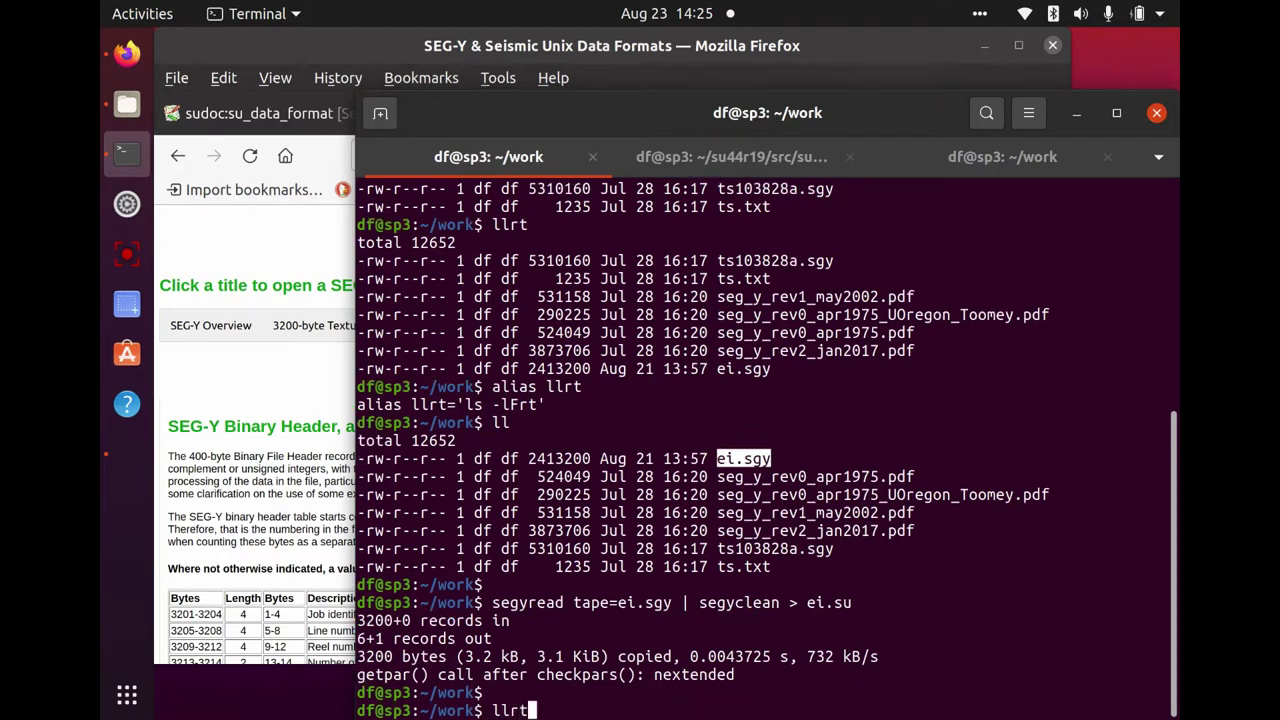
key("Return")
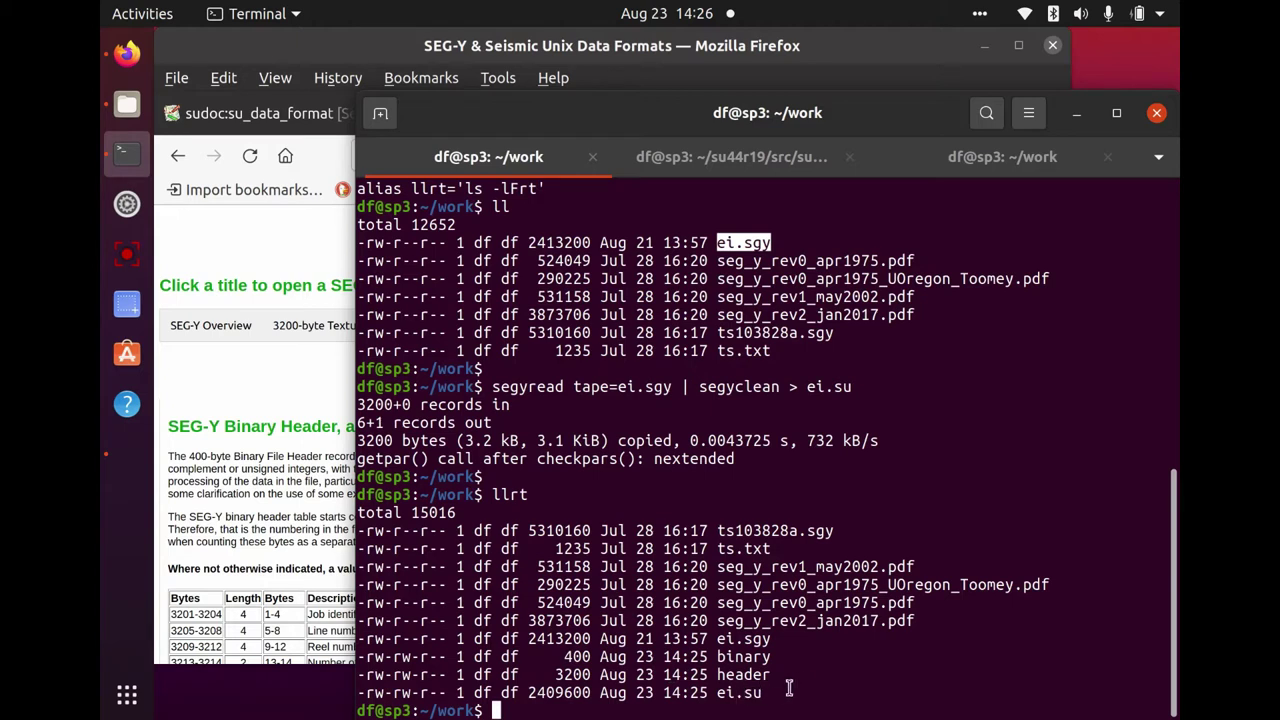
Start bc -l and compute 400 + 3200 + 2409600, giving 2413200.
key("Return")
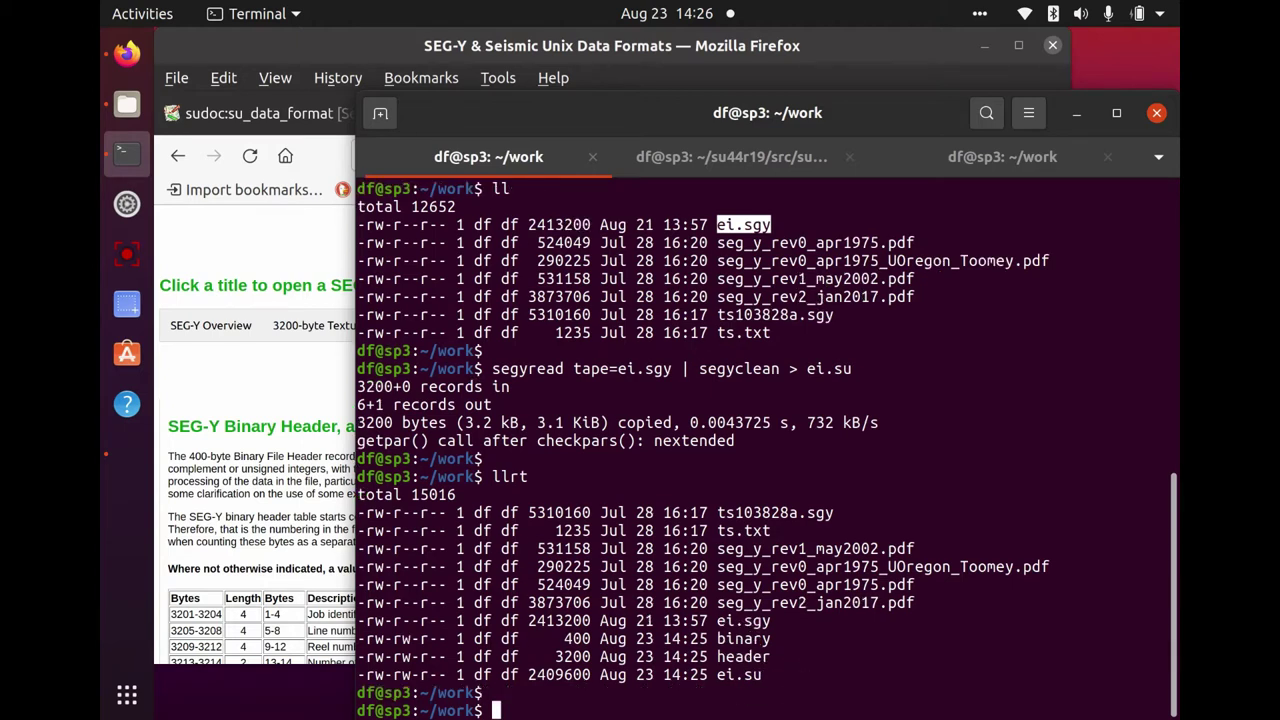
type("bc -l")
key("Return")
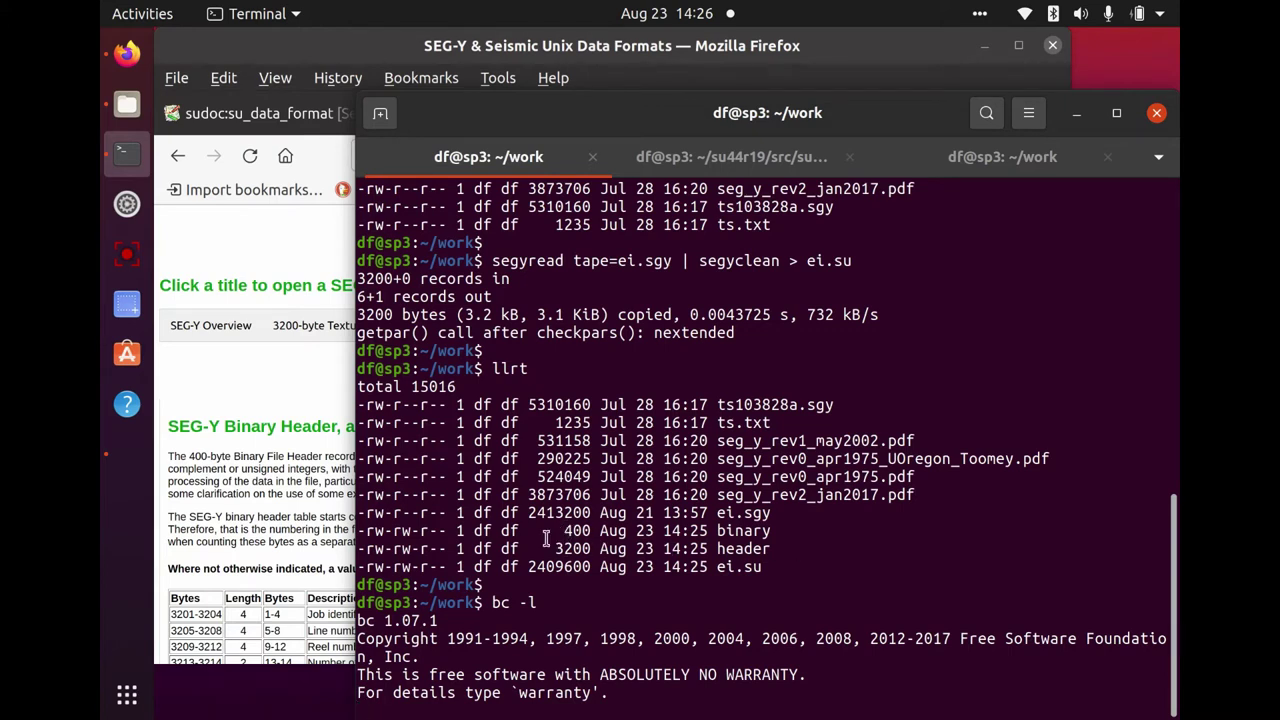
type("400 + 2")
key("BackSpace")
type("3200 +")
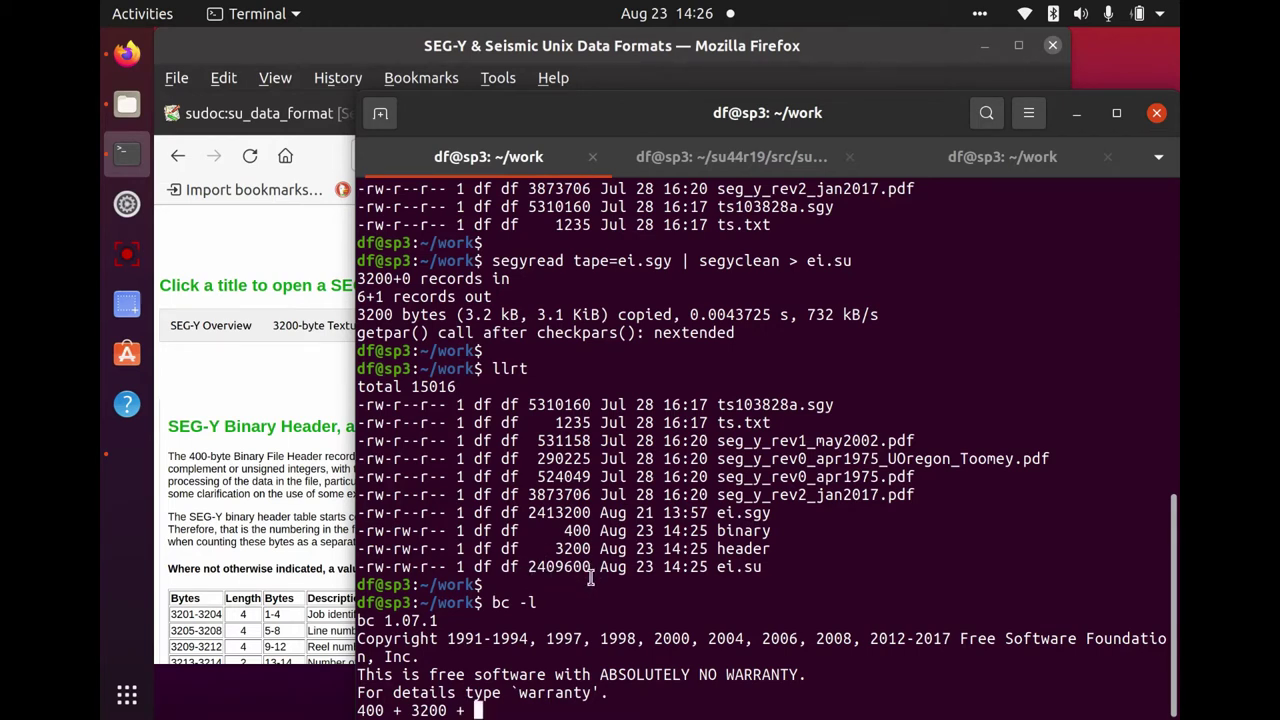
type("2409600")
key("Return")
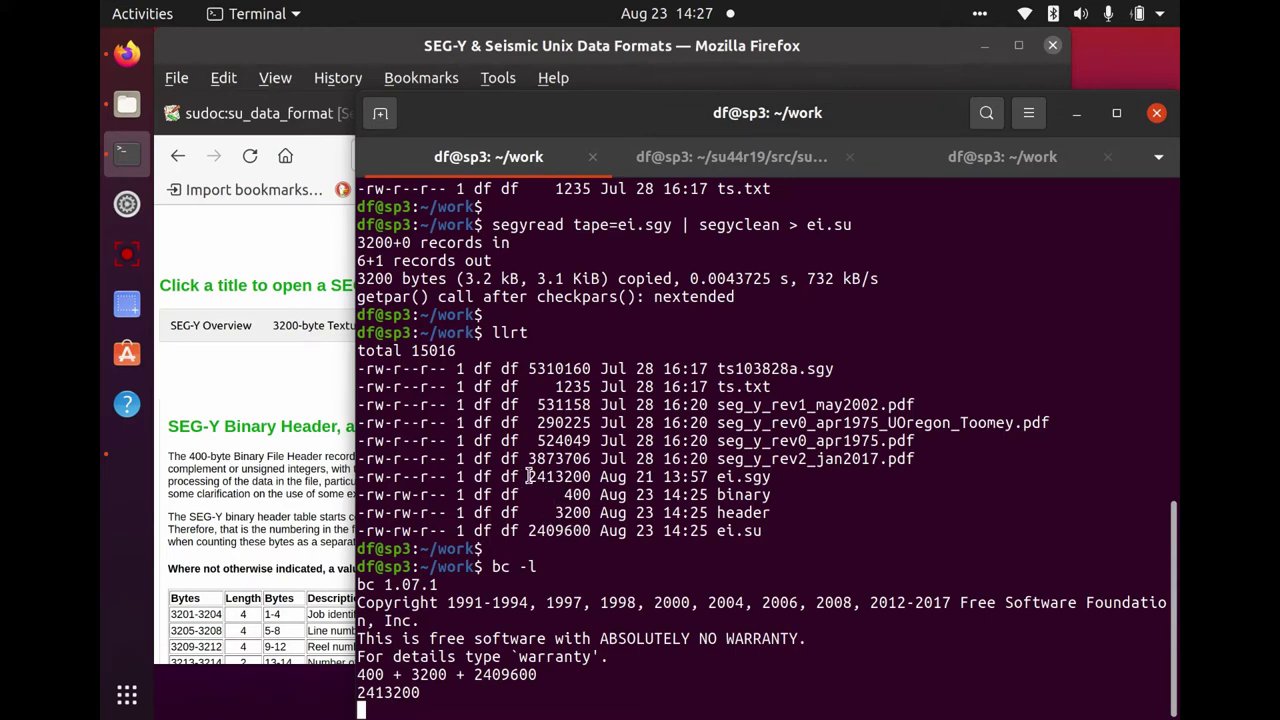
Confirm the sum matches ei.sgy's 2413200-byte size, quit bc, and print the header file.
left_click_drag(529, 476, 593, 477)
left_click(701, 583)
type("quit")
key("Return")
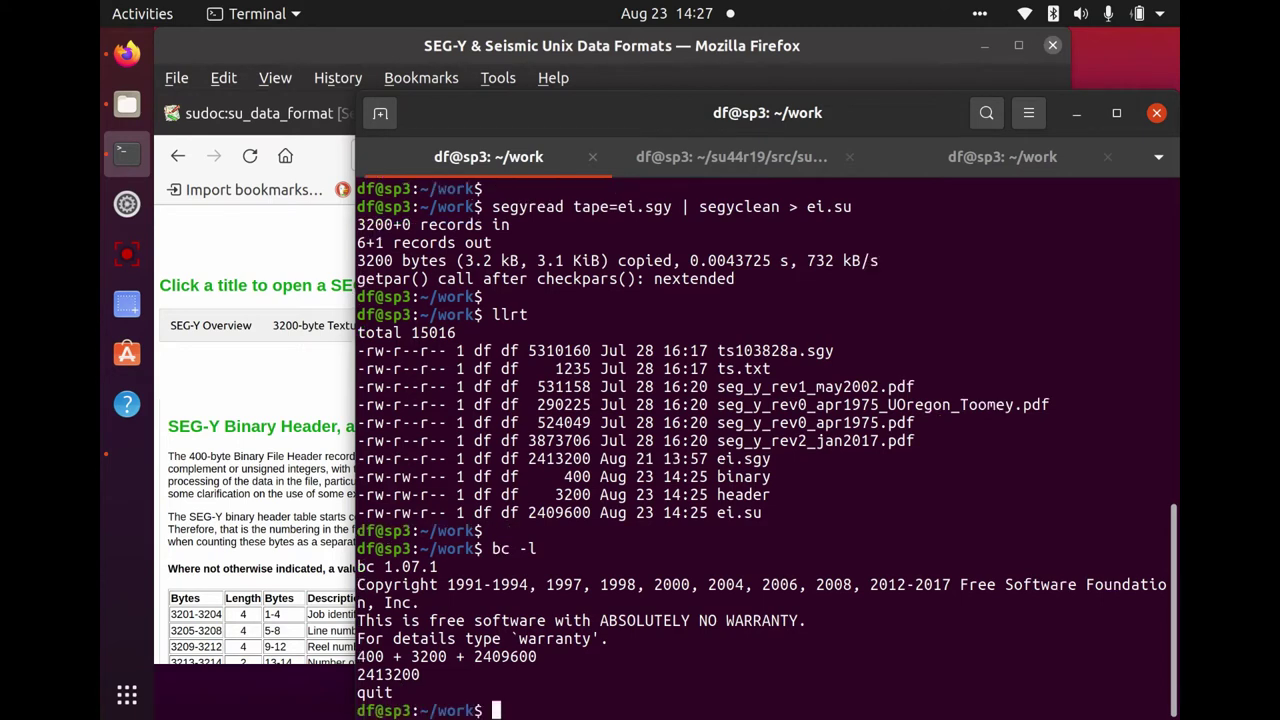
key("Return")
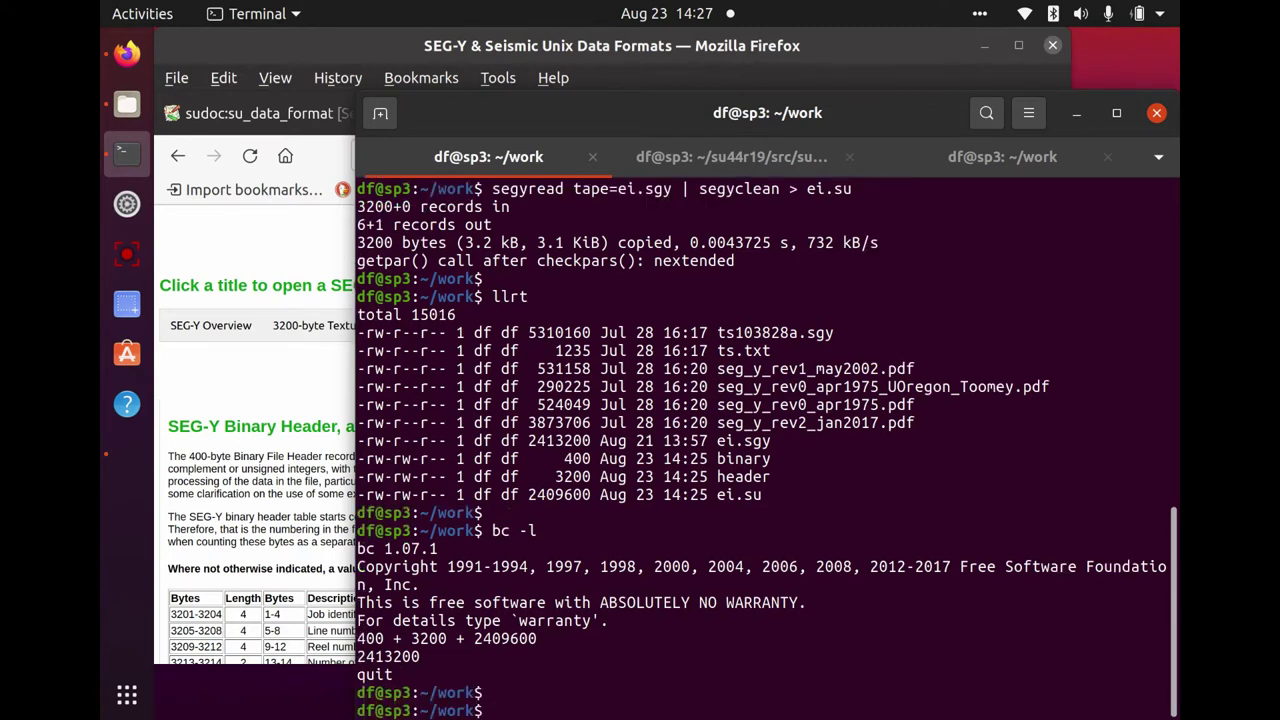
type("cat header")
key("Return")
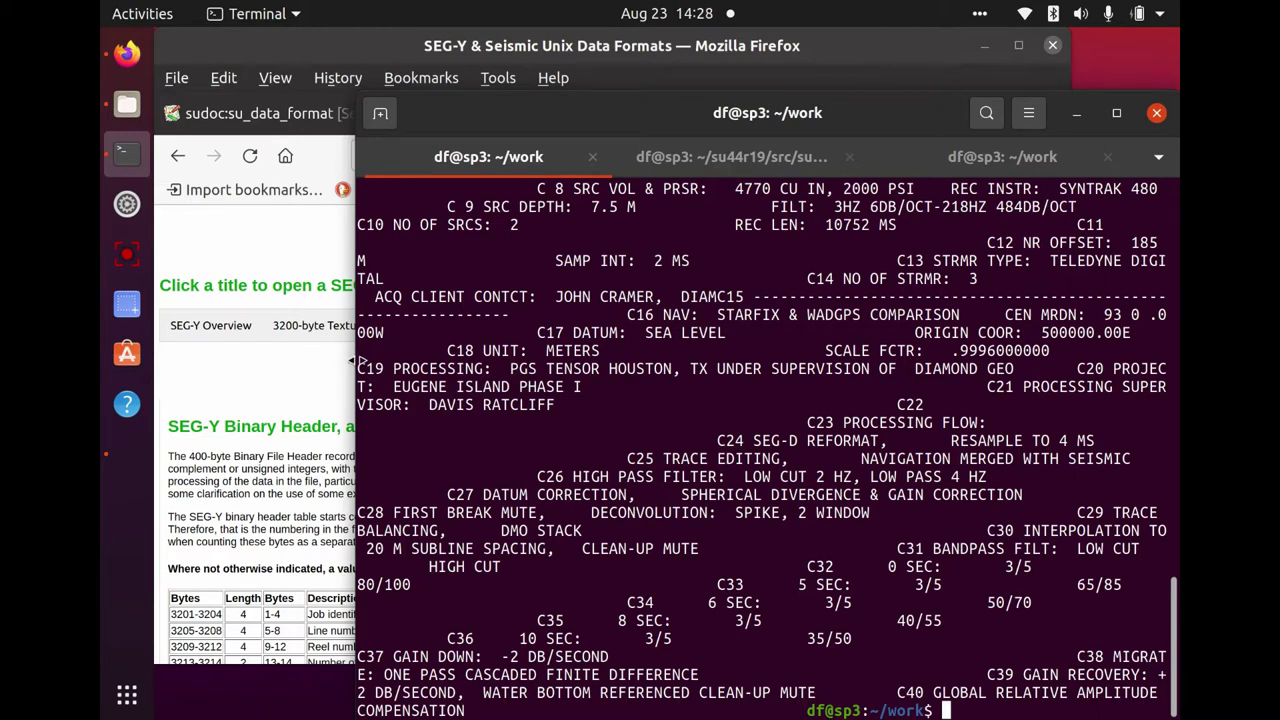
Resize the terminal window so each C1–C40 header card fits on one row.
left_click_drag(362, 360, 378, 360)
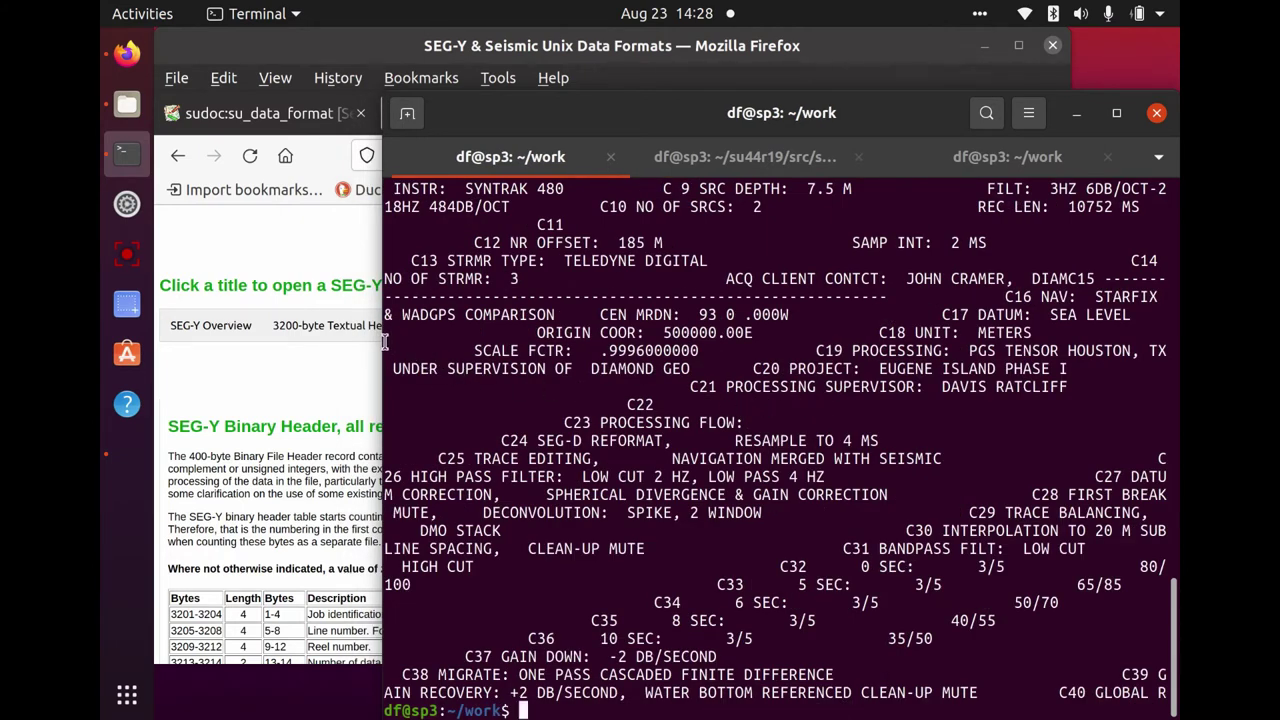
left_click_drag(390, 340, 448, 356)
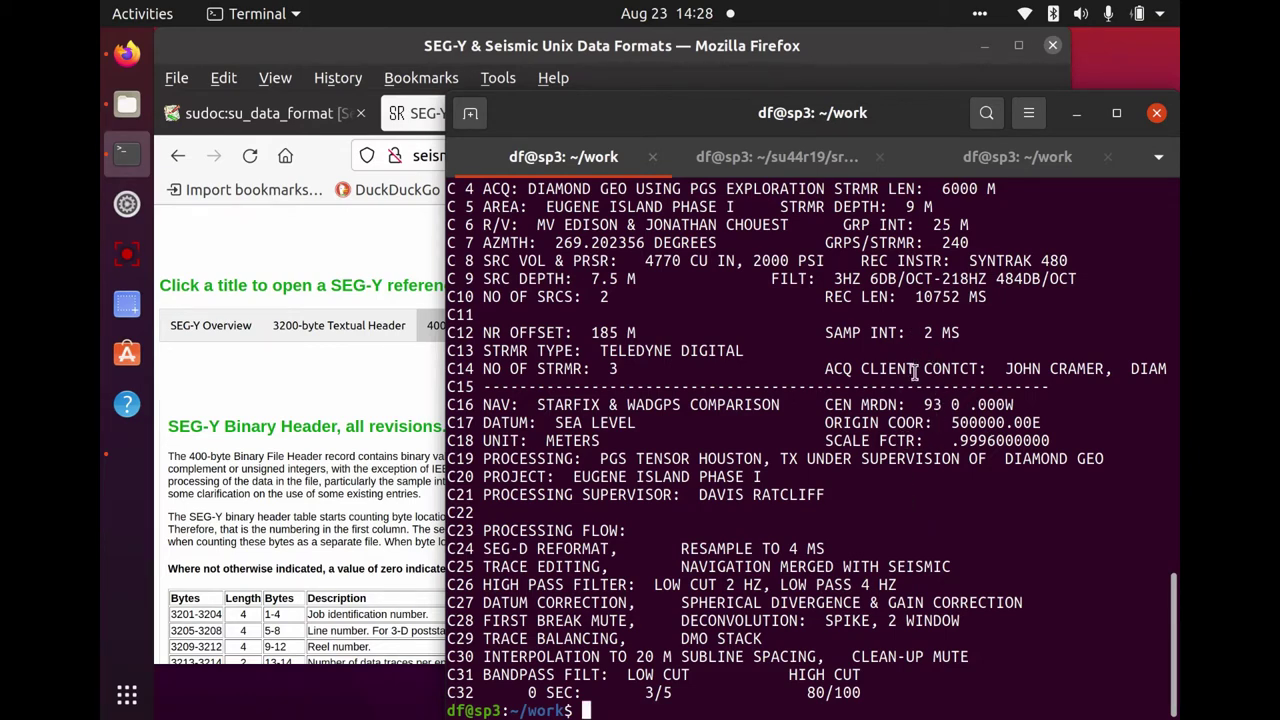
scroll(913, 372, "up", 2)
key("Return")
key("Return")
key("Return")
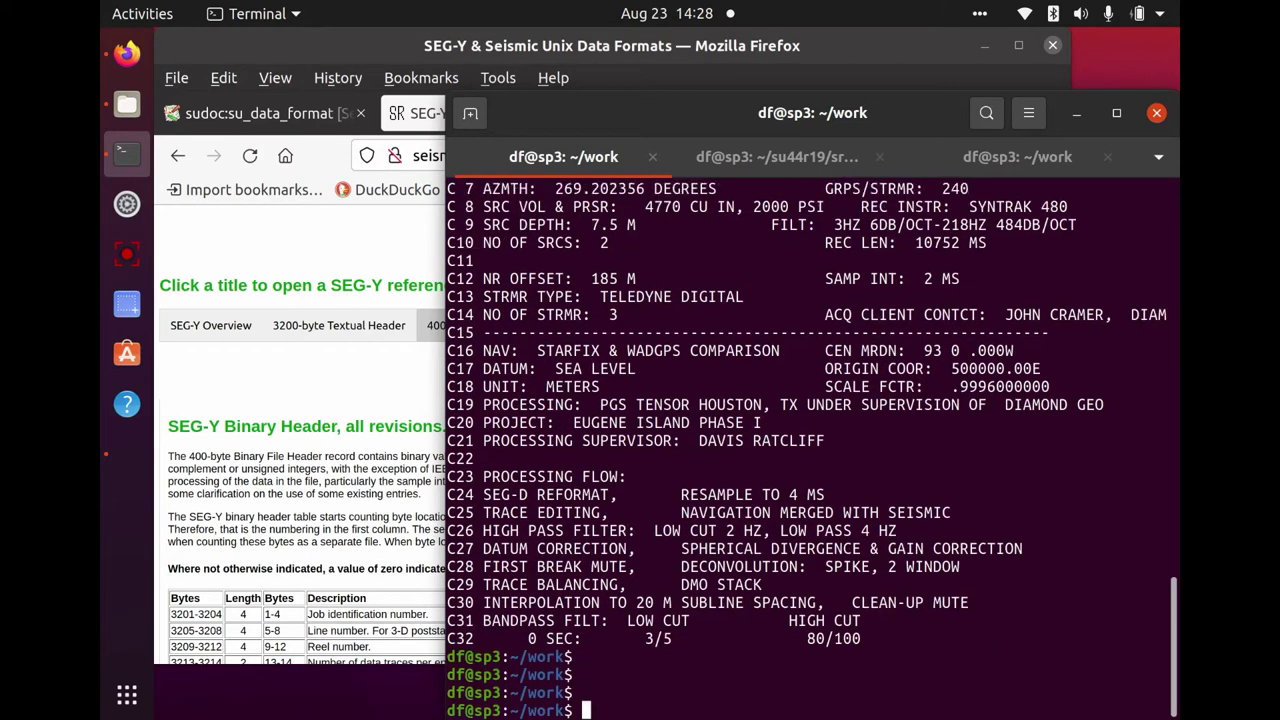
type("cat header")
key("Return")
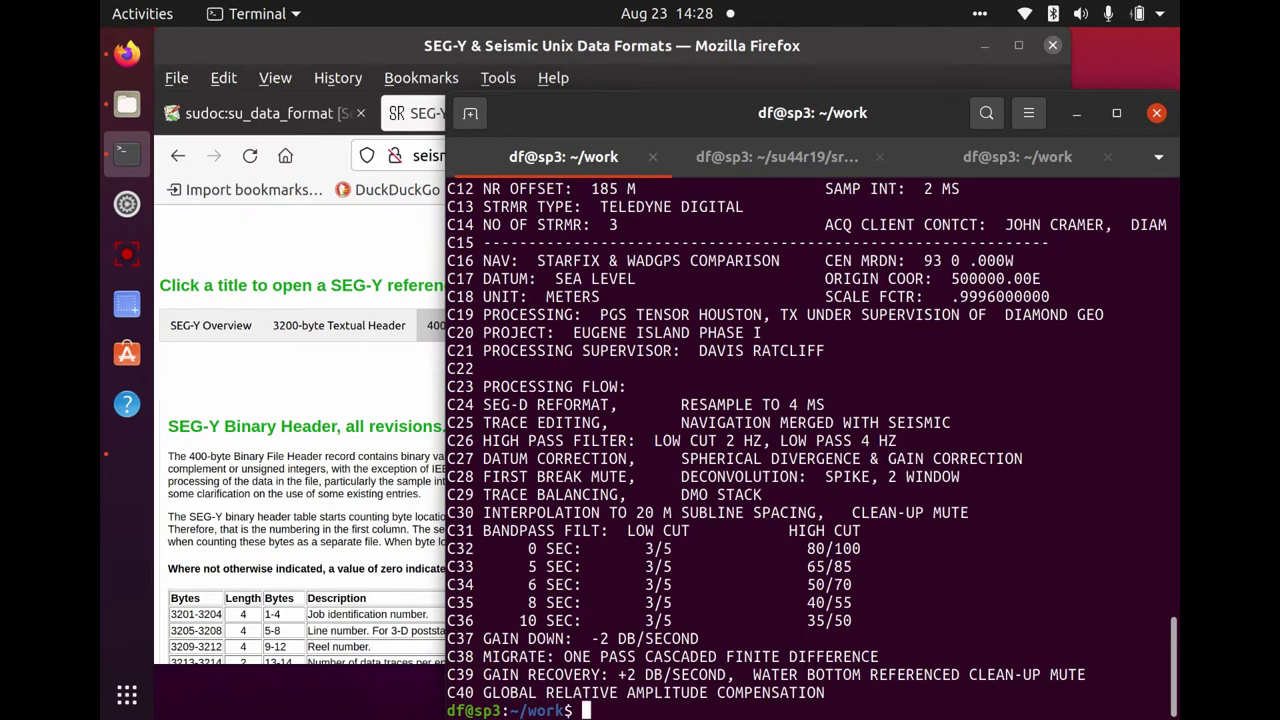
scroll(812, 449, "up", 4)
scroll(812, 449, "up", 2)
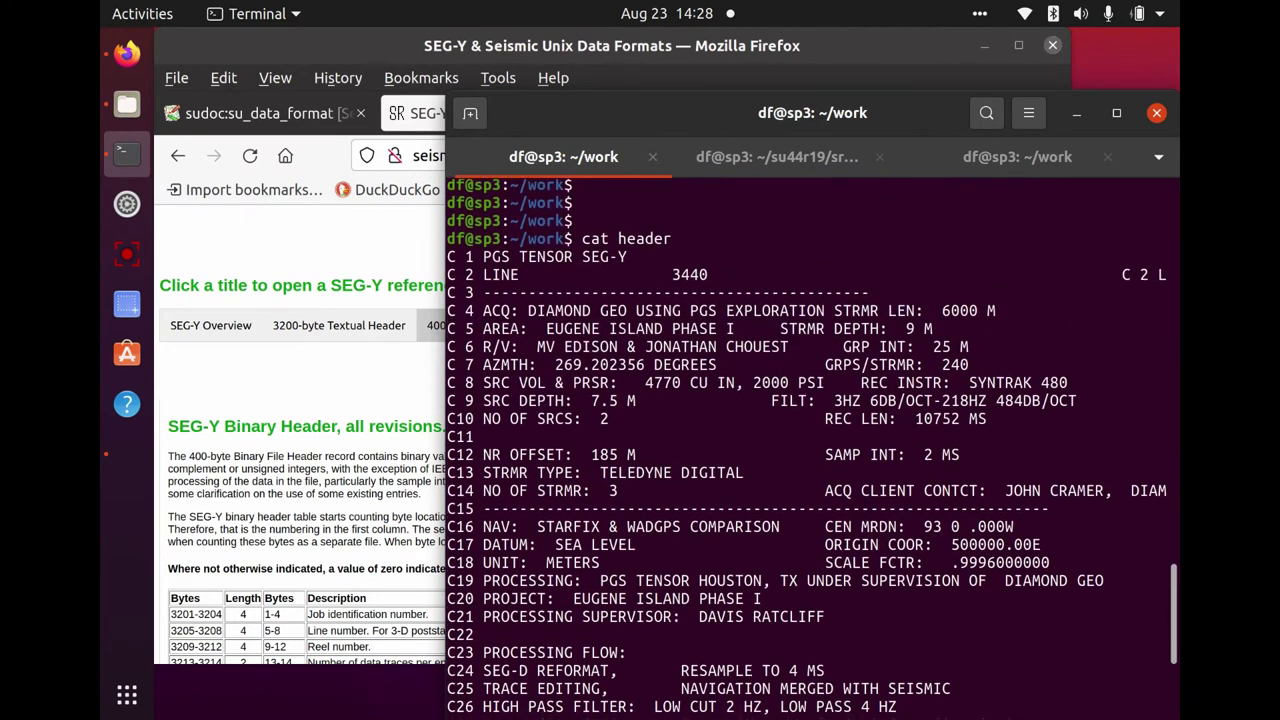
scroll(812, 449, "down", 1)
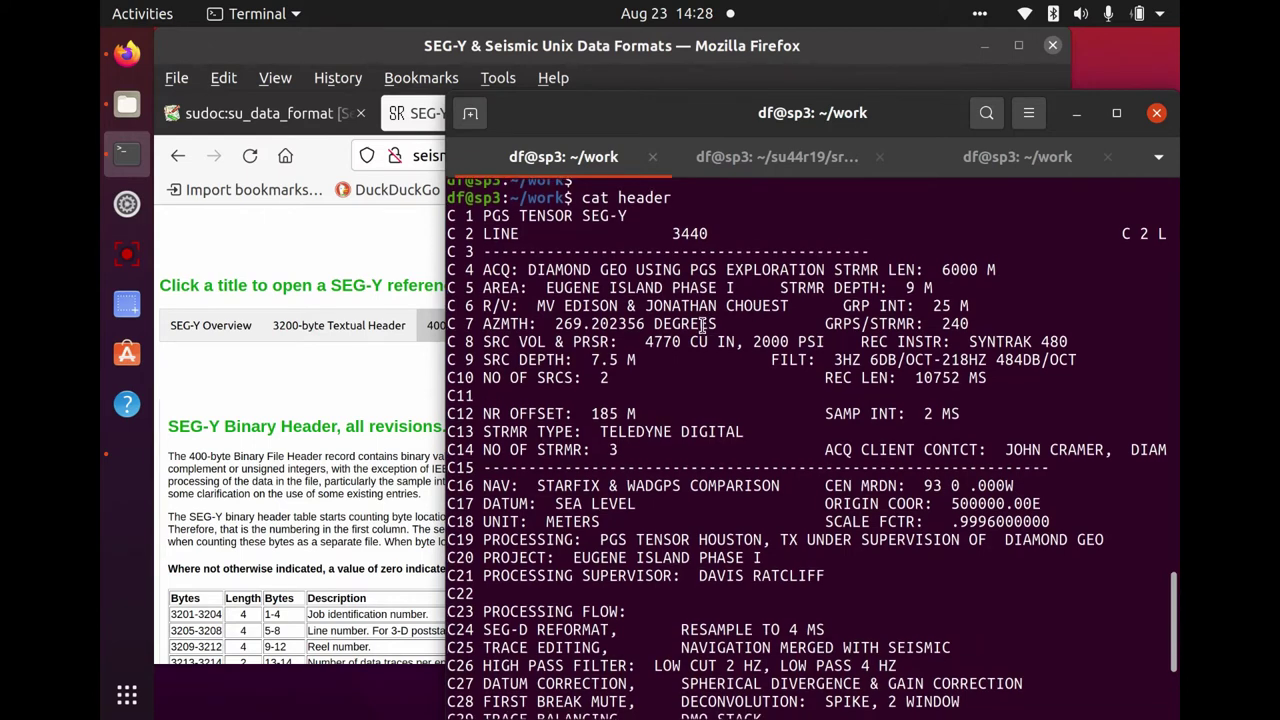
scroll(710, 324, "down", 1)
scroll(703, 325, "down", 1)
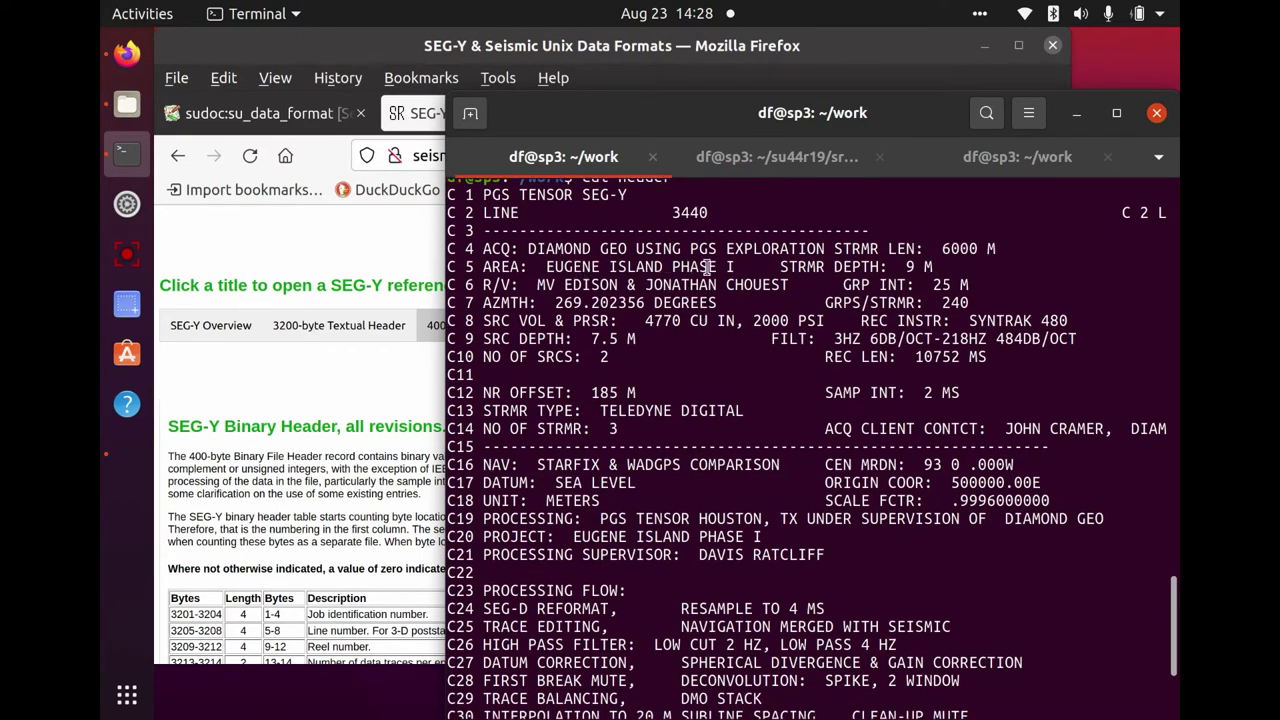
scroll(708, 267, "down", 1)
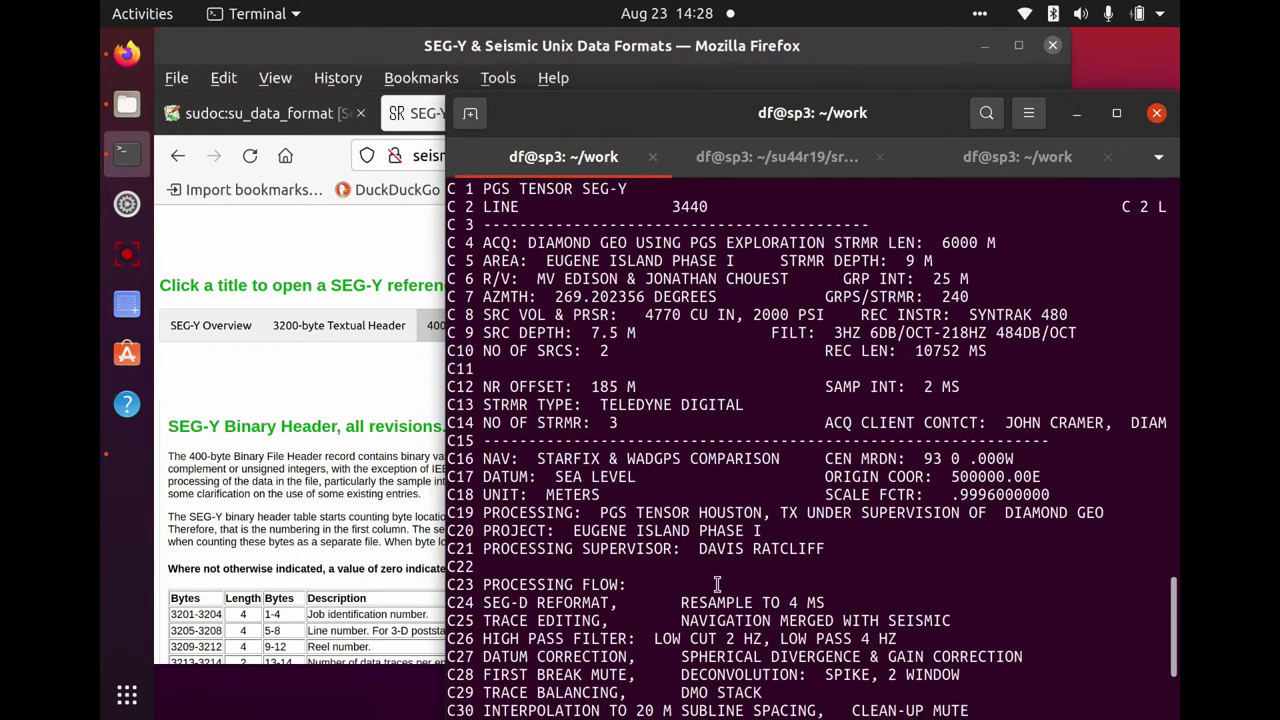
scroll(710, 595, "up", 1)
scroll(790, 518, "down", 2)
scroll(790, 518, "down", 5)
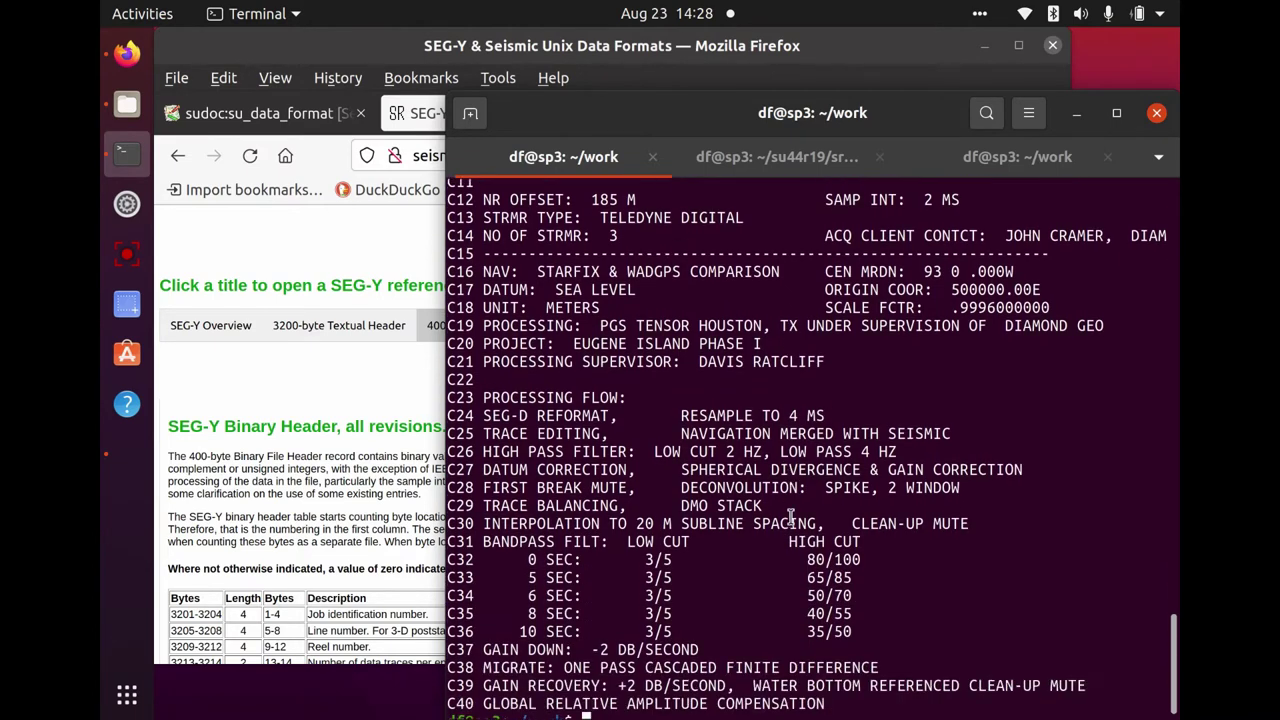
scroll(790, 517, "up", 1)
scroll(790, 516, "down", 1)
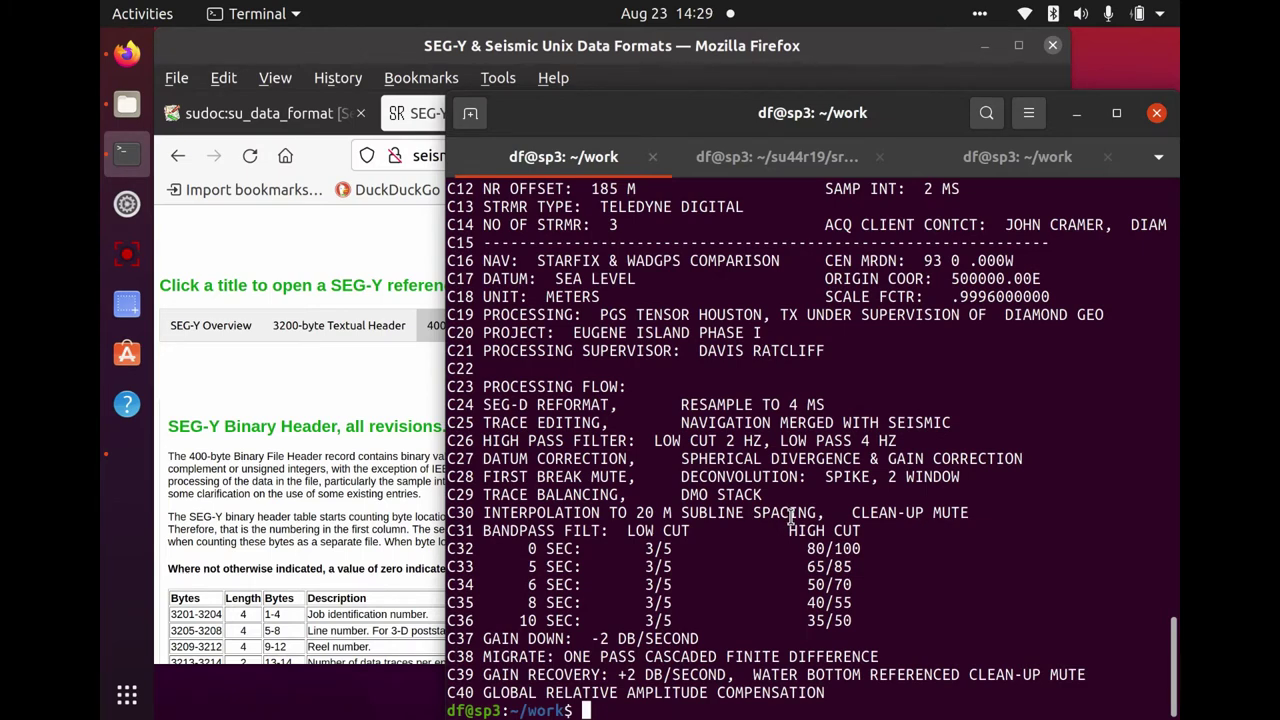
Print the 400-byte binary file with cat binary, showing only a few unreadable characters.
key("Return")
key("Return")
type("c")
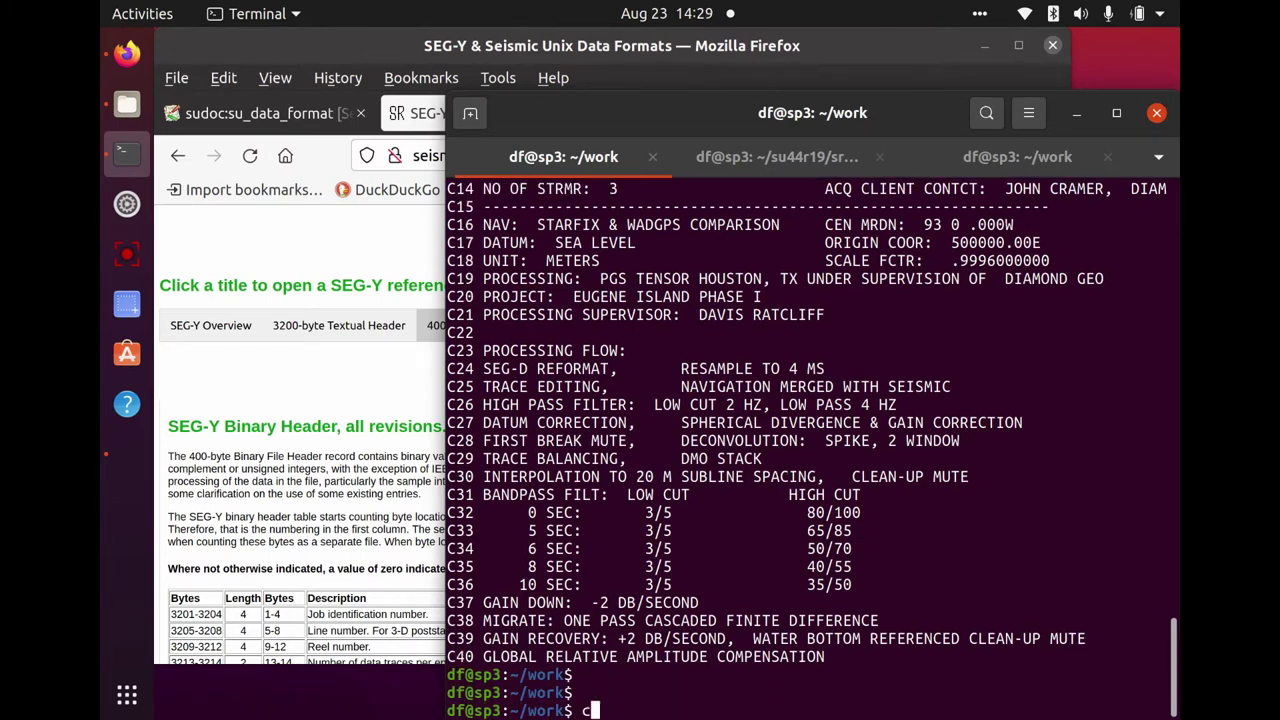
type("at binary")
key("Return")
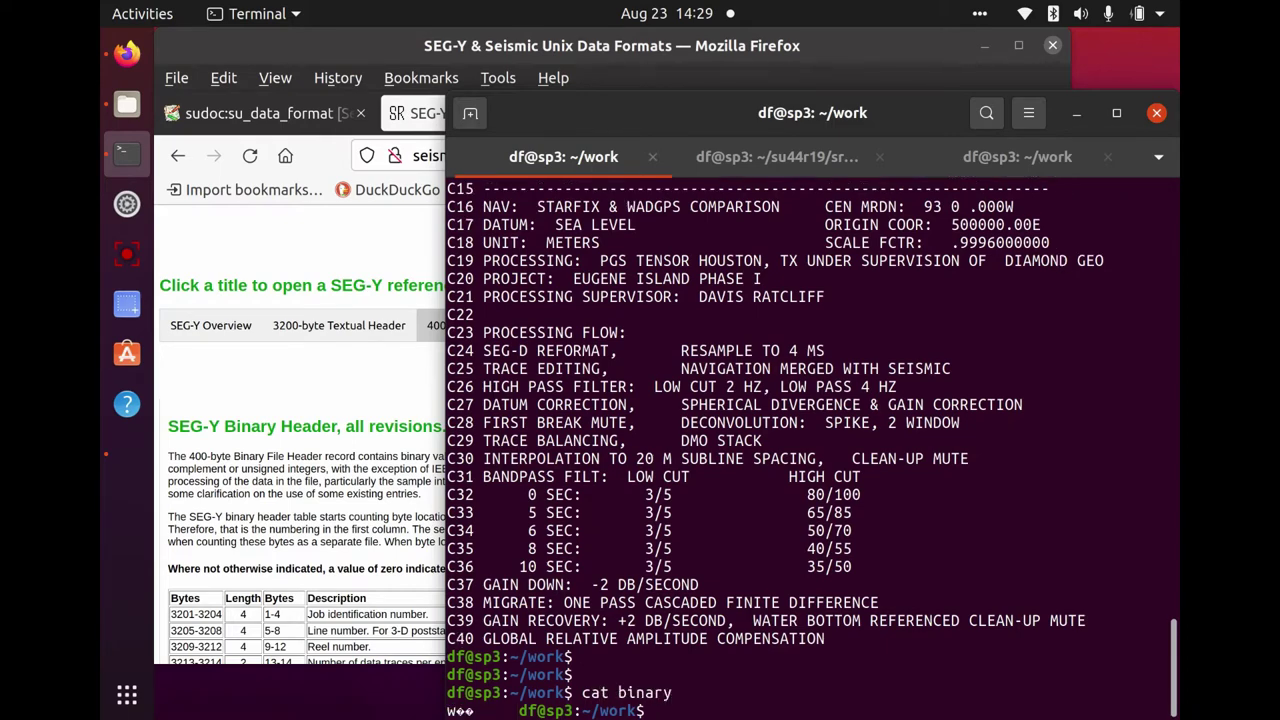
key("Return")
key("Return")
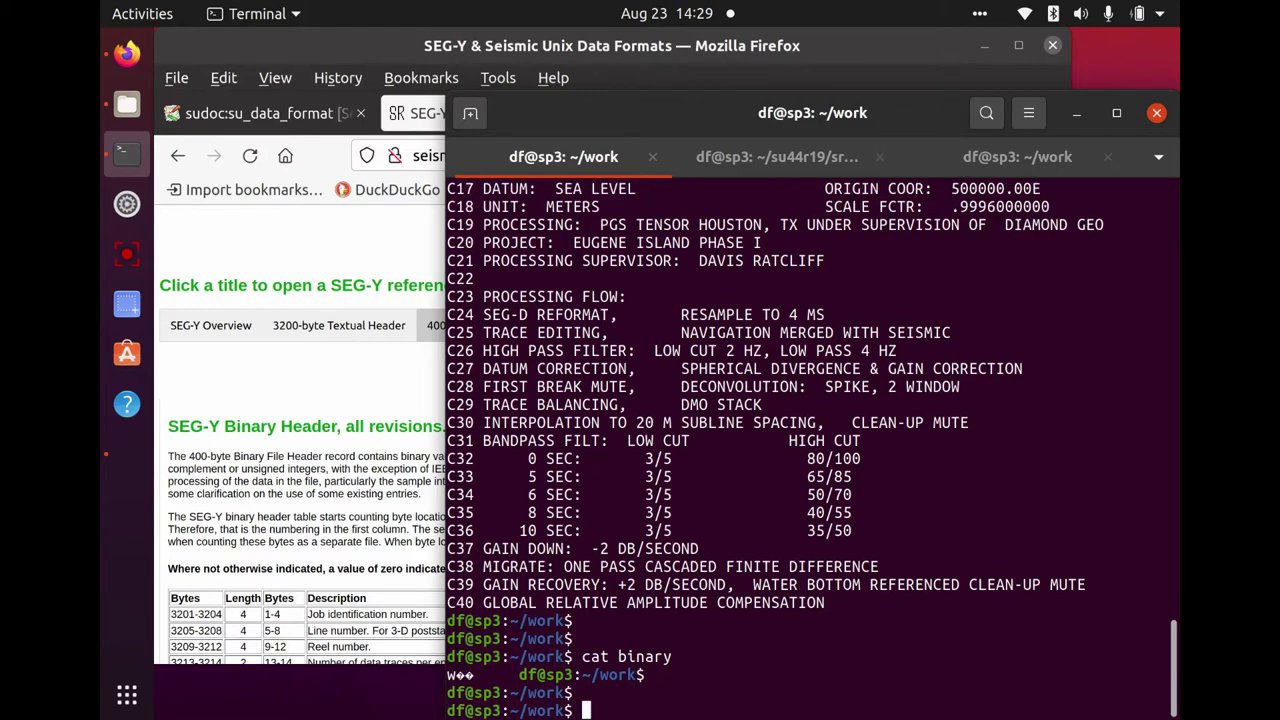
key("Return")
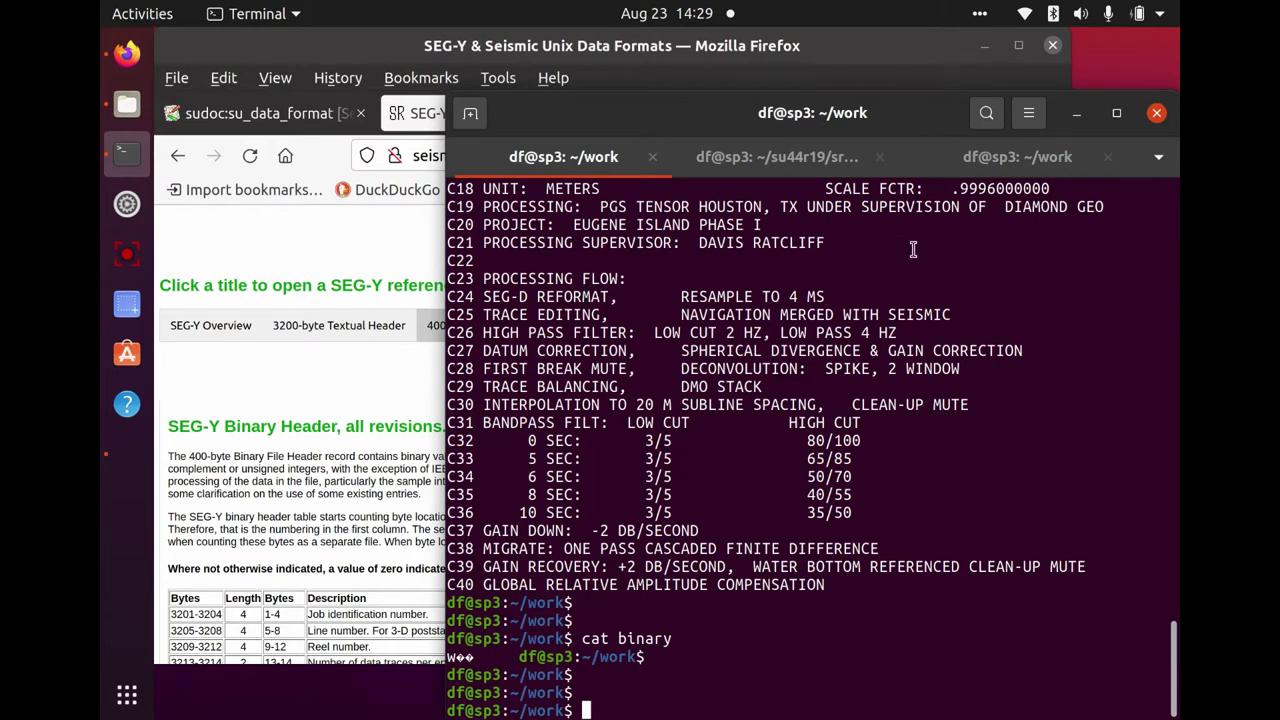
In the spare third terminal session, enter 'sudoc segyread' at the prompt without running it.
left_click(1022, 172)
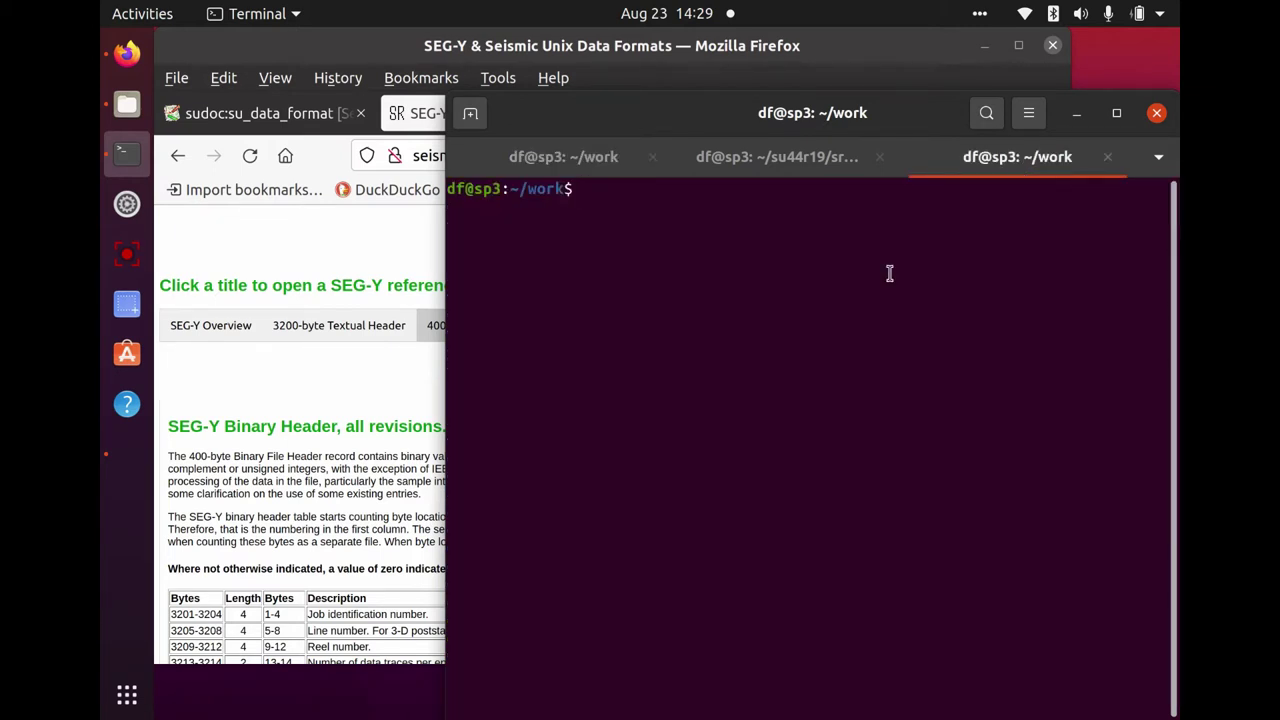
type("sudo")
key("BackSpace")
key("BackSpace")
type("doc su")
key("BackSpace")
type("egyread")
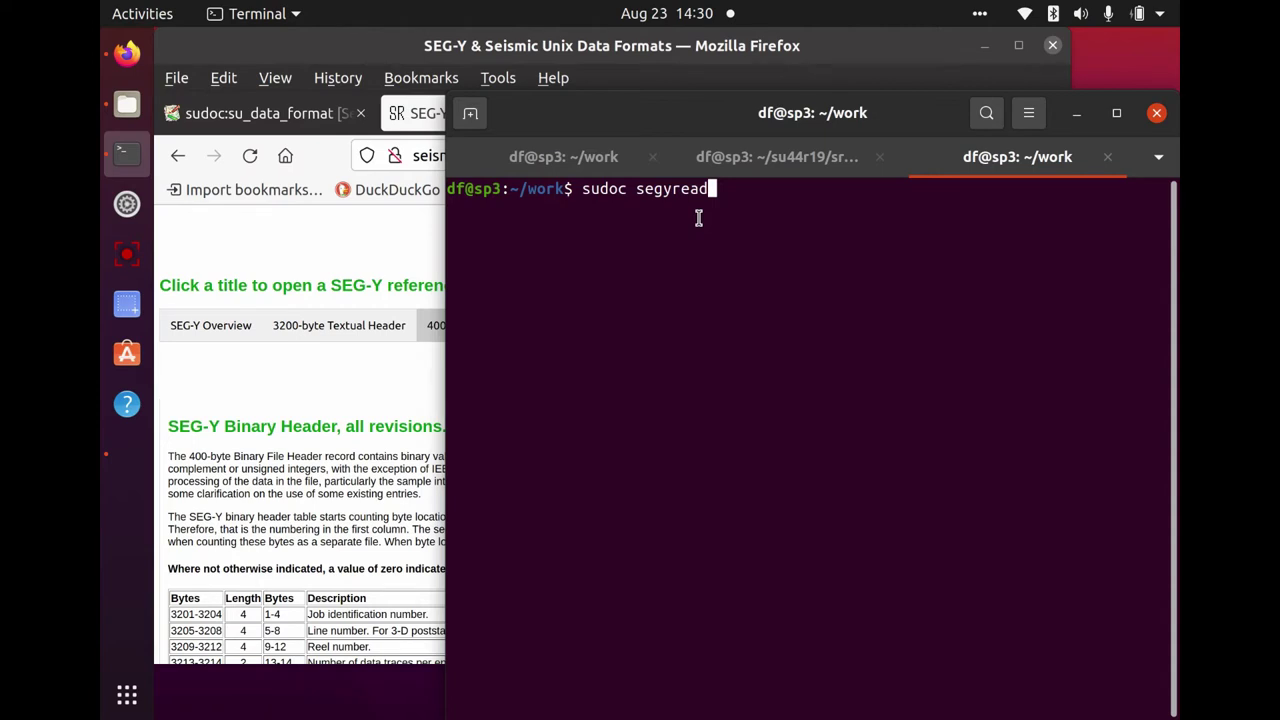
Display the segyread documentation and highlight the hfile=header, bfile=binary and xfile=xhdrs options.
key("Return")
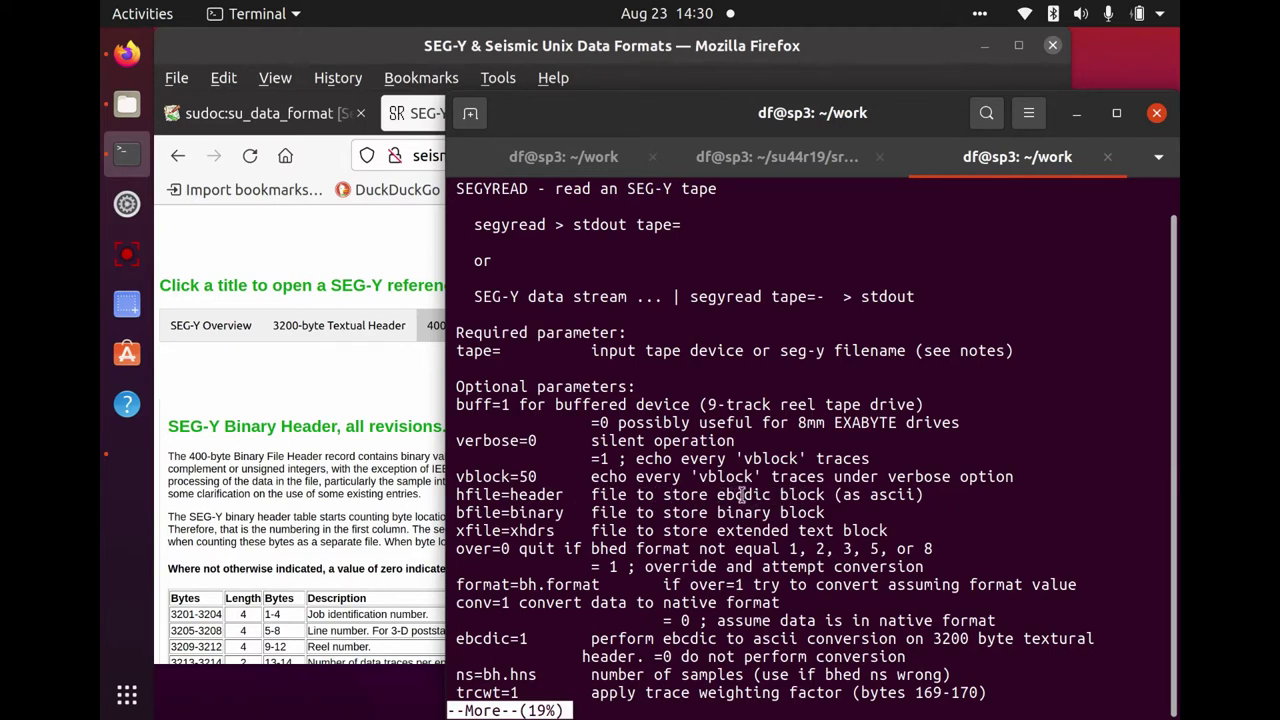
left_click_drag(456, 494, 502, 494)
left_click(503, 494)
left_click_drag(511, 512, 567, 513)
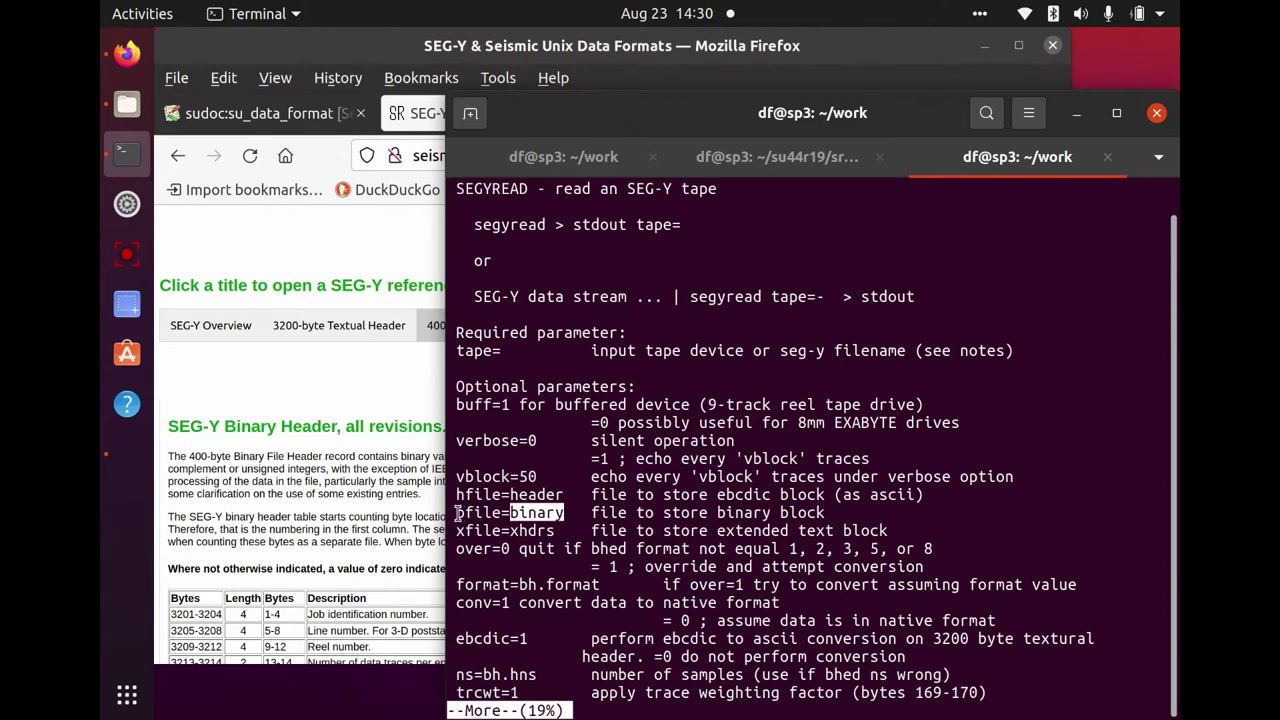
left_click_drag(458, 512, 499, 494)
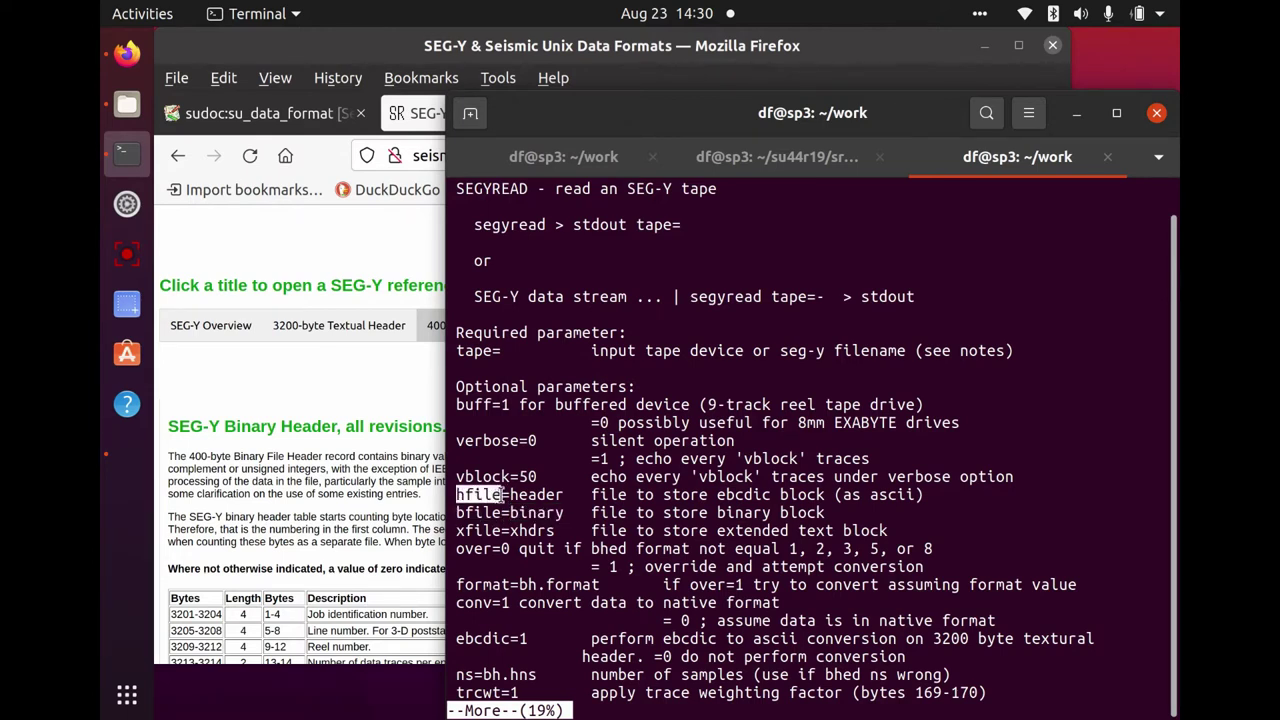
left_click(550, 512)
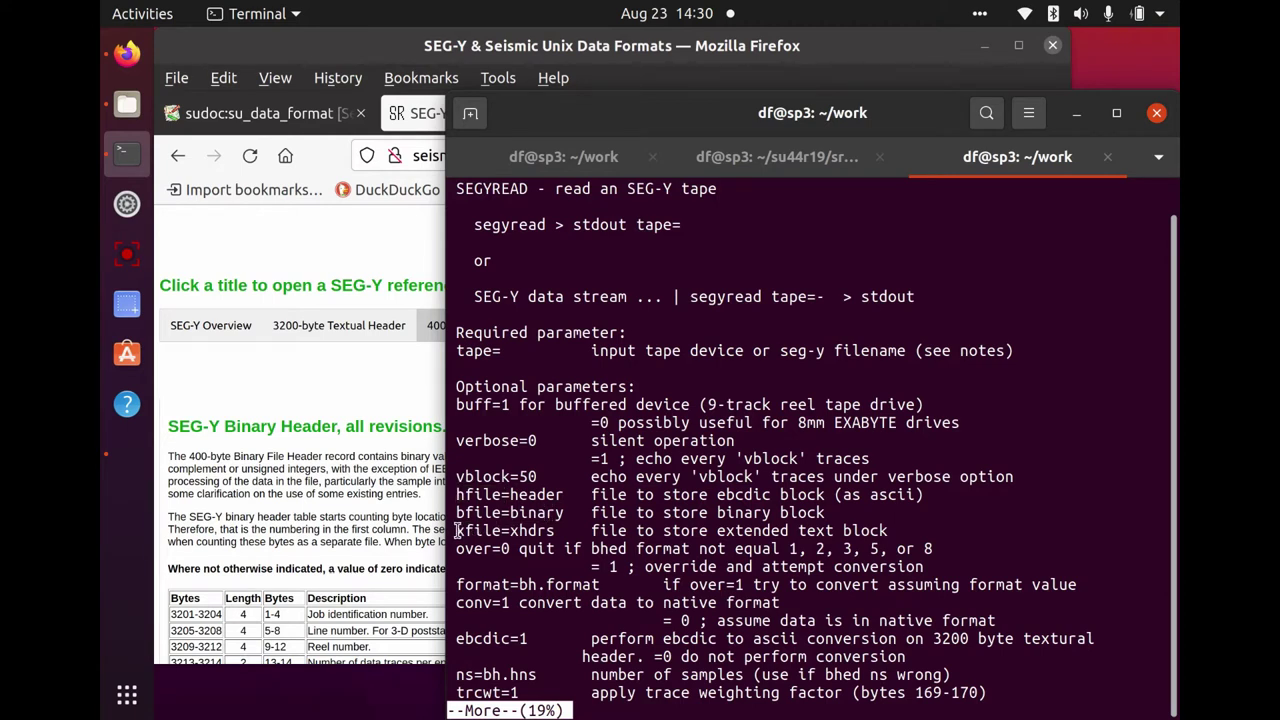
left_click_drag(458, 530, 557, 530)
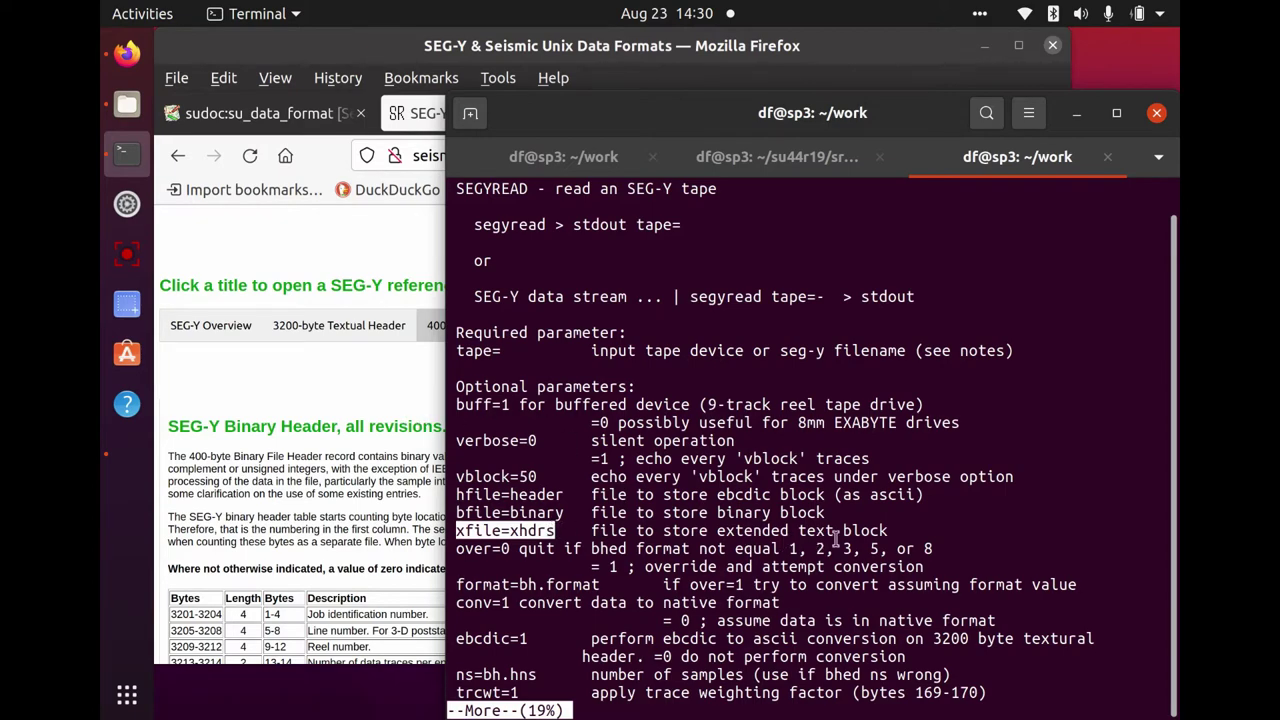
Show Figure 1's rev0/rev1/rev2 layout diagrams in the SEG-Y Overview, then return to the terminal.
left_click(313, 385)
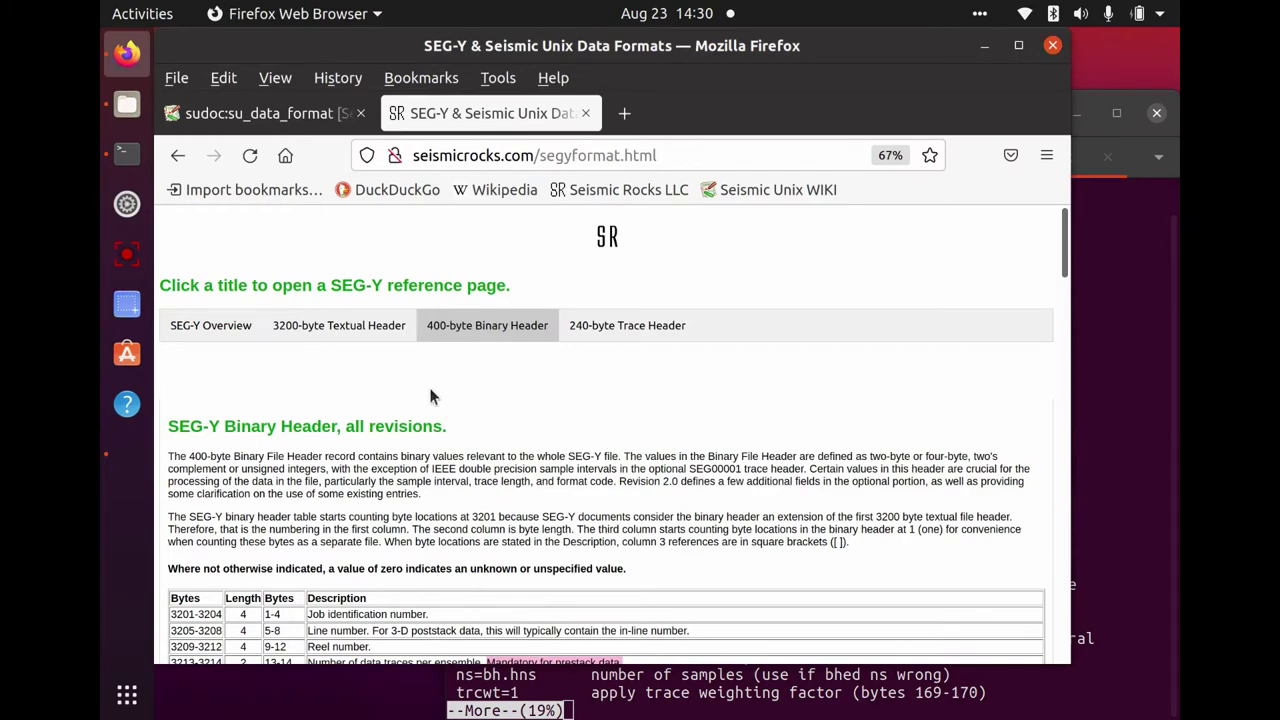
left_click(225, 326)
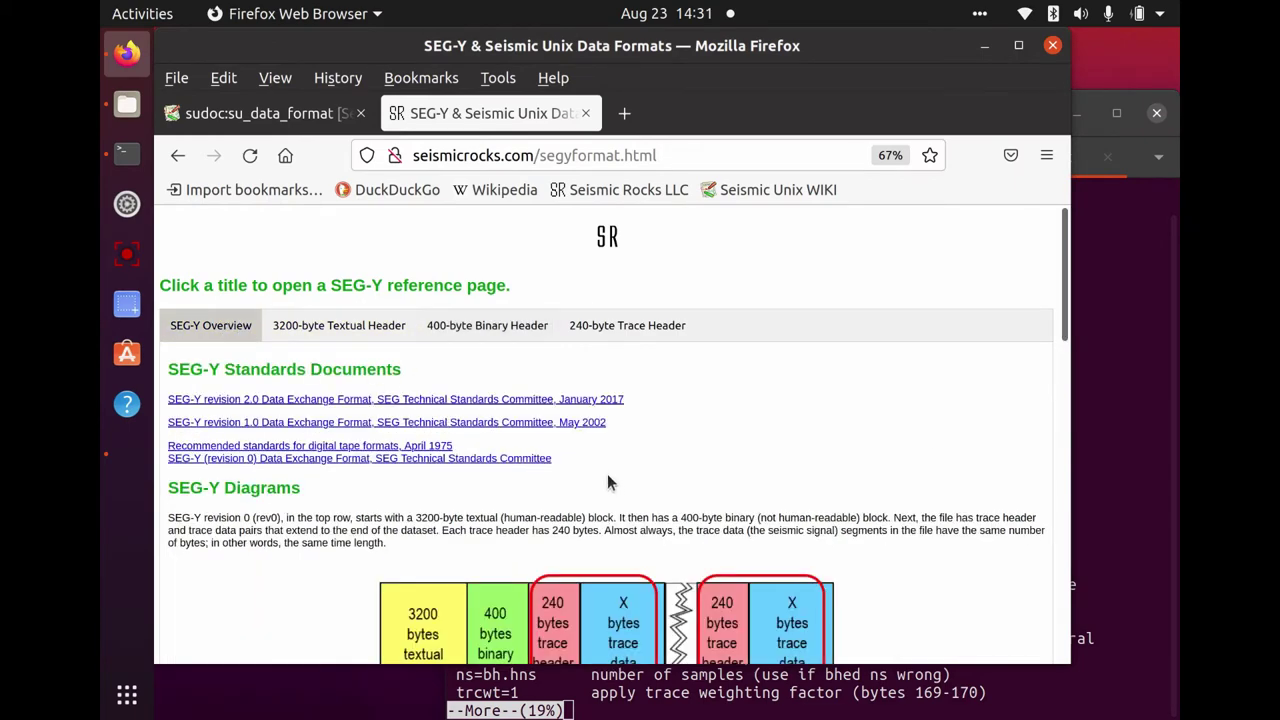
scroll(609, 478, "down", 5)
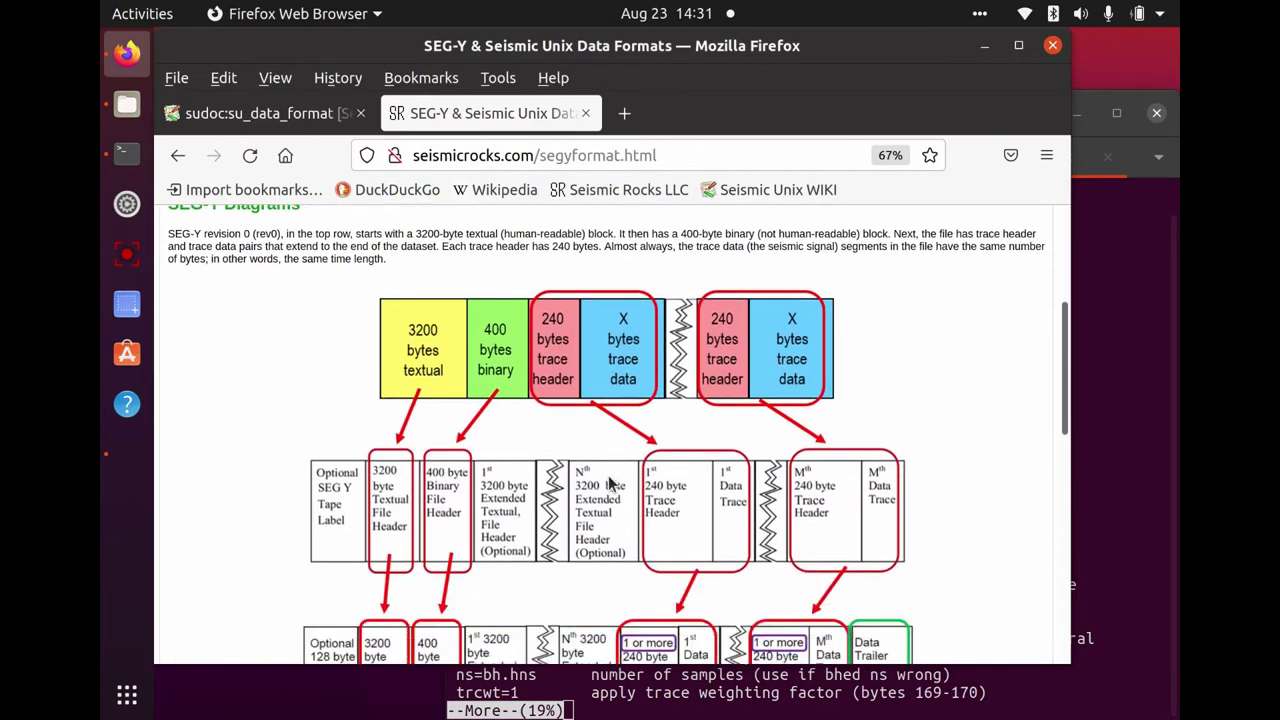
scroll(612, 481, "down", 1)
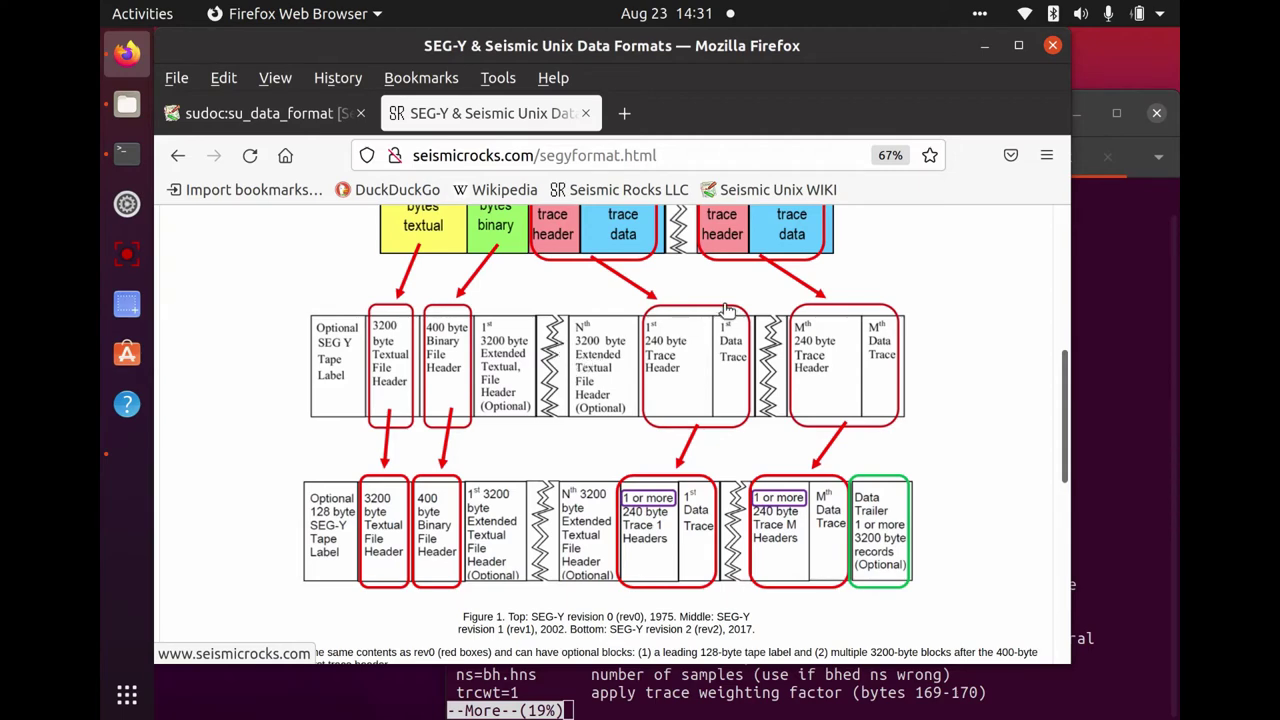
left_click(1146, 224)
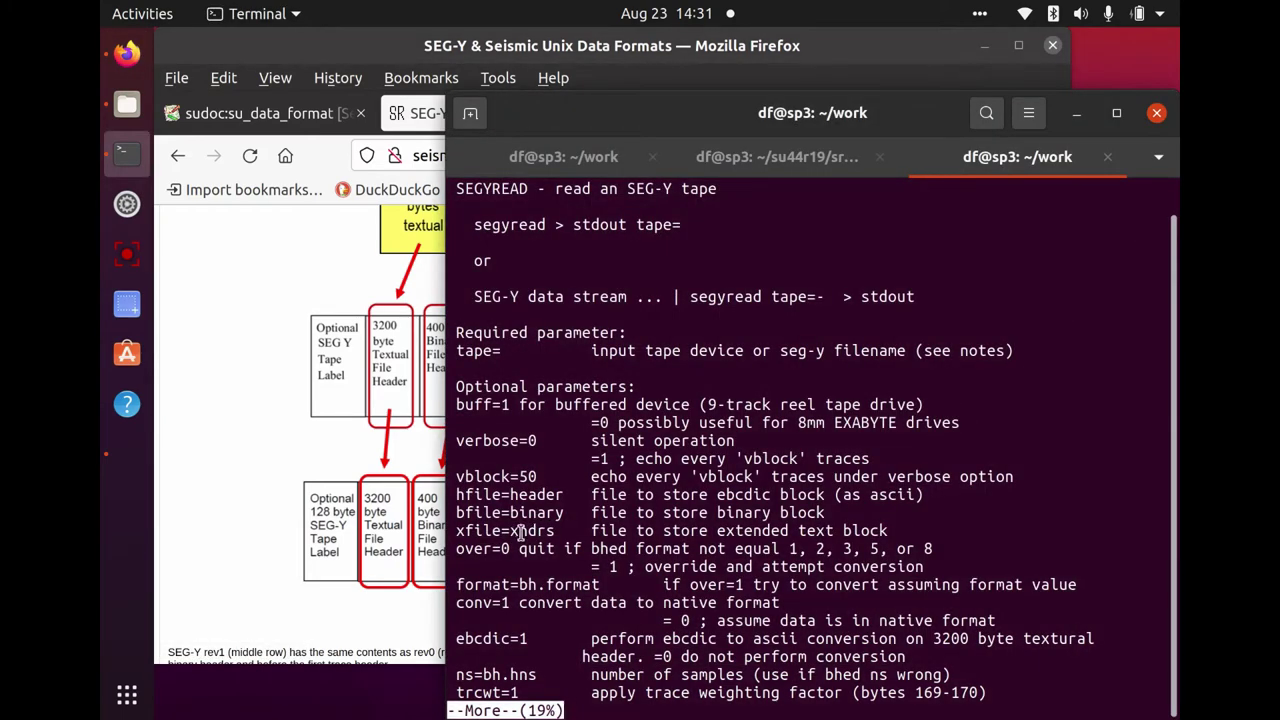
In the first session, list files with llrt: binary at 400 bytes and header at 3200 bytes.
left_click_drag(511, 531, 563, 531)
left_click(773, 512)
left_click(603, 160)
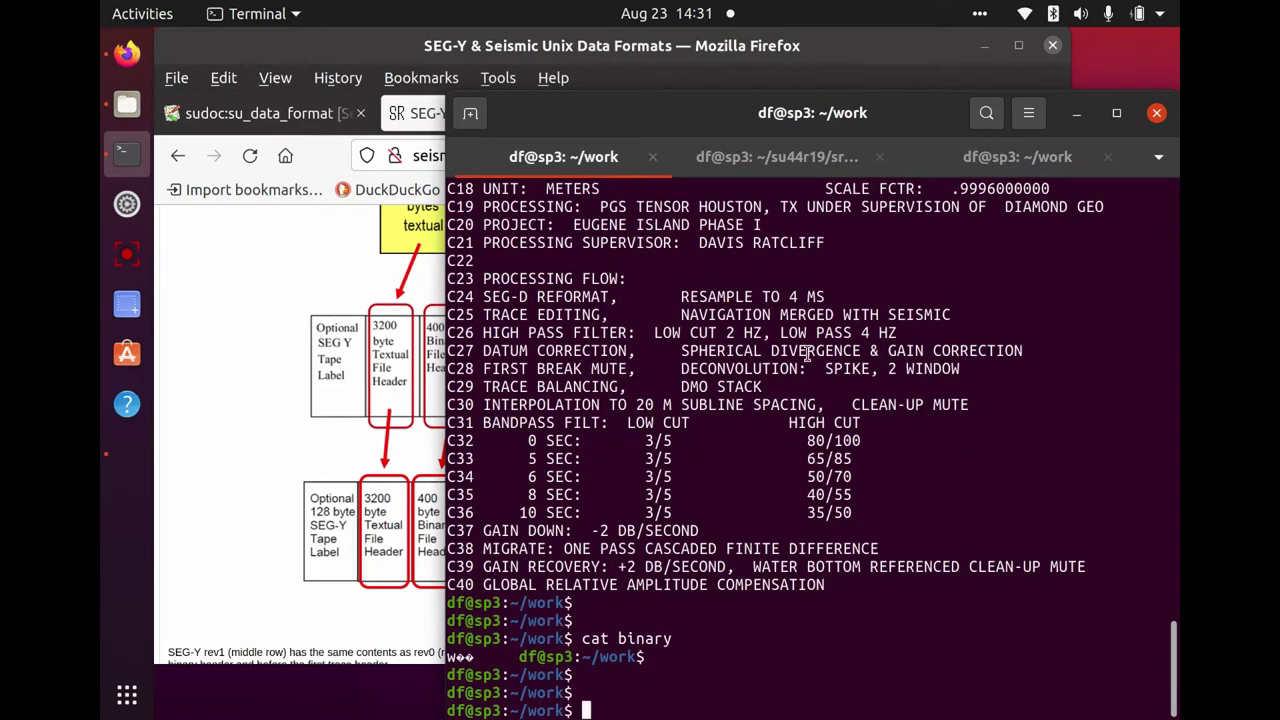
key("Return")
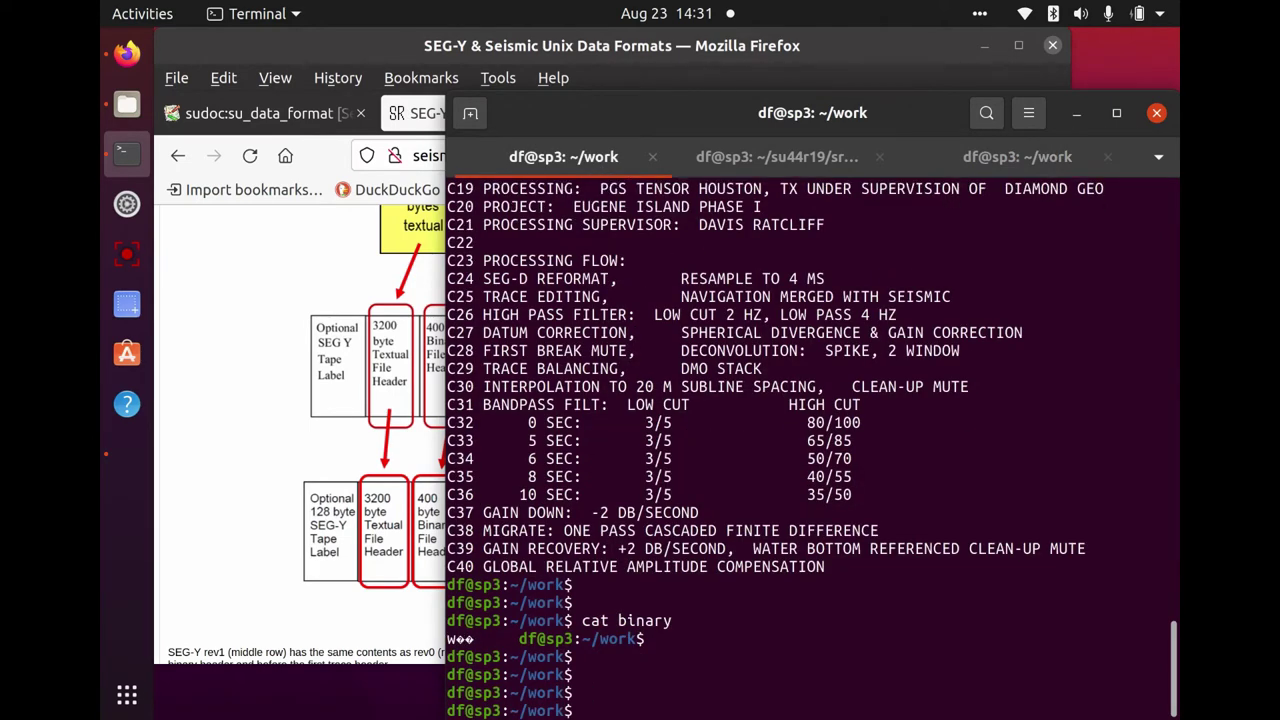
type("llrt")
key("Return")
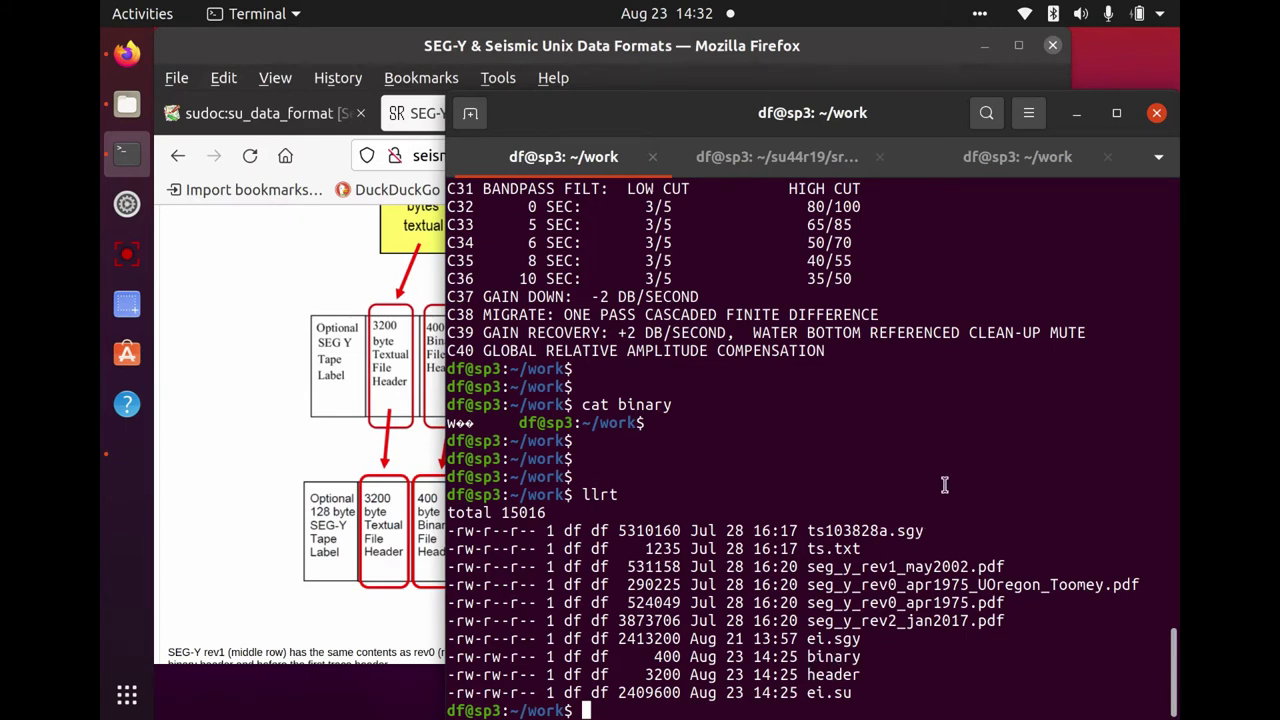
Rename the header file to ei.txt and the binary file to ei.bin.
type("mv header ")
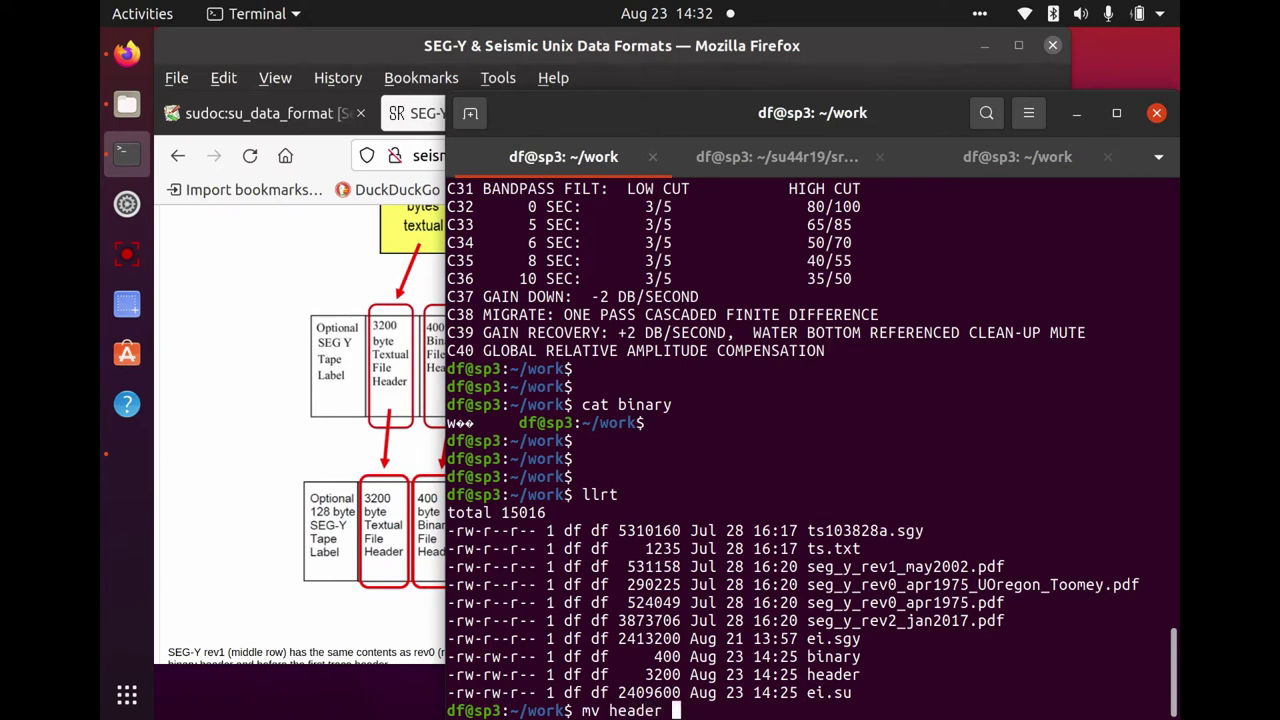
type("ei.txt")
key("Return")
type("mv b")
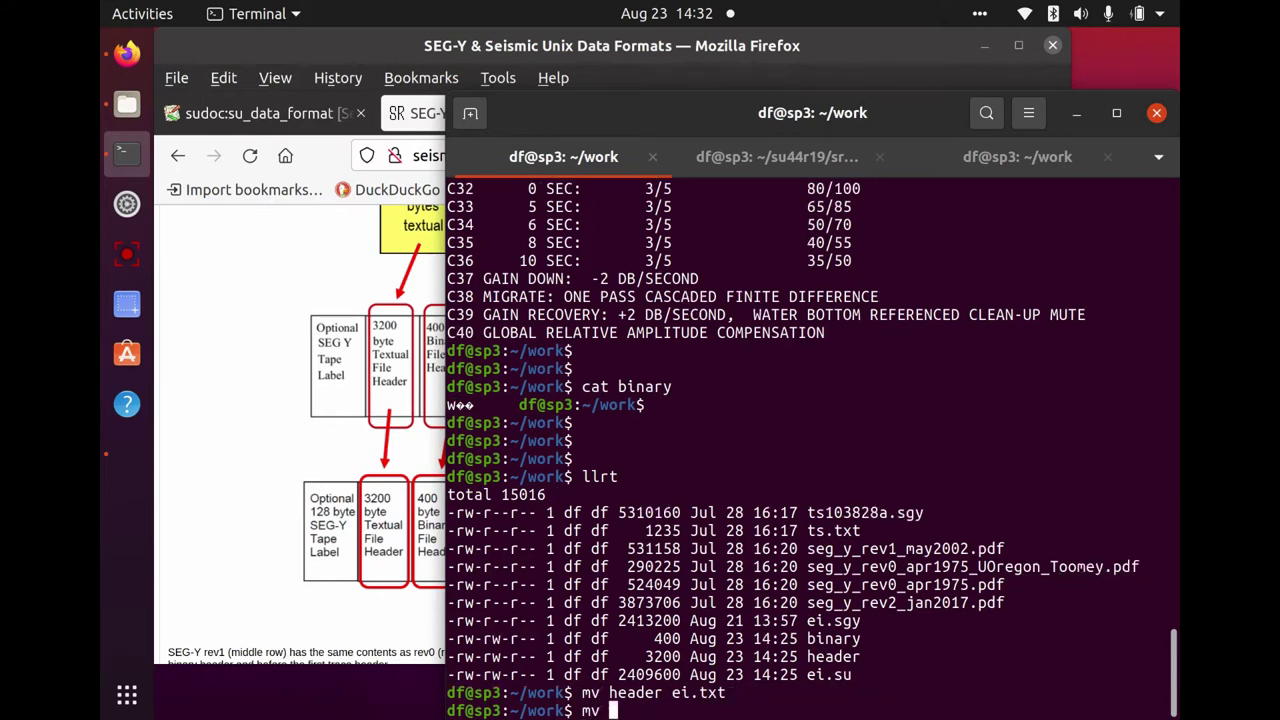
type("inary ei.bin")
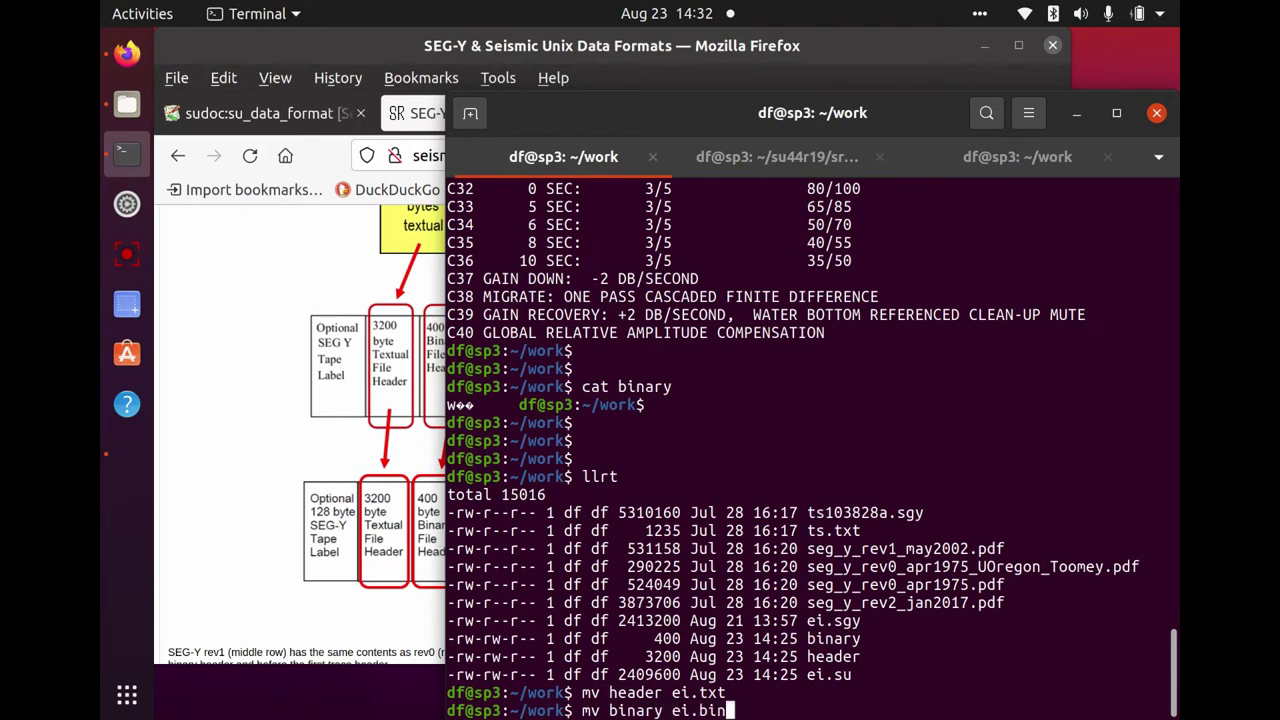
key("Return")
List the directory with llrt to confirm the renamed files.
type("llrt")
key("Return")
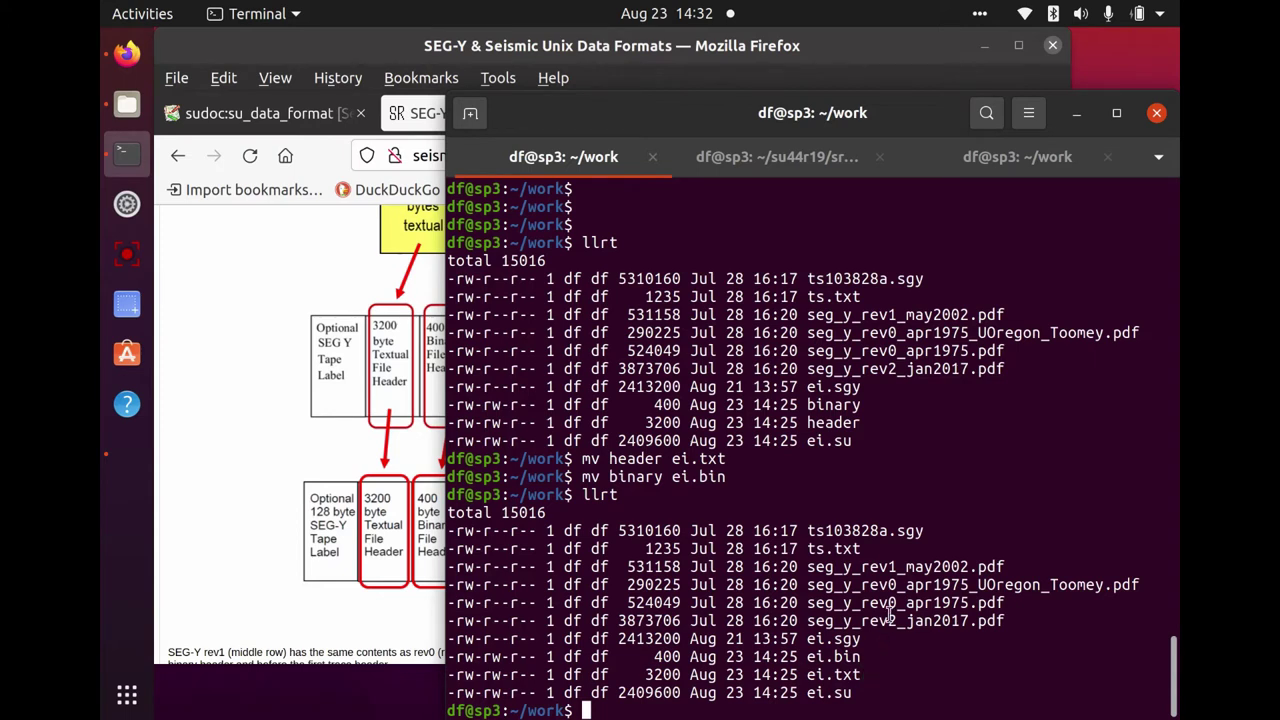
type("segywrite")
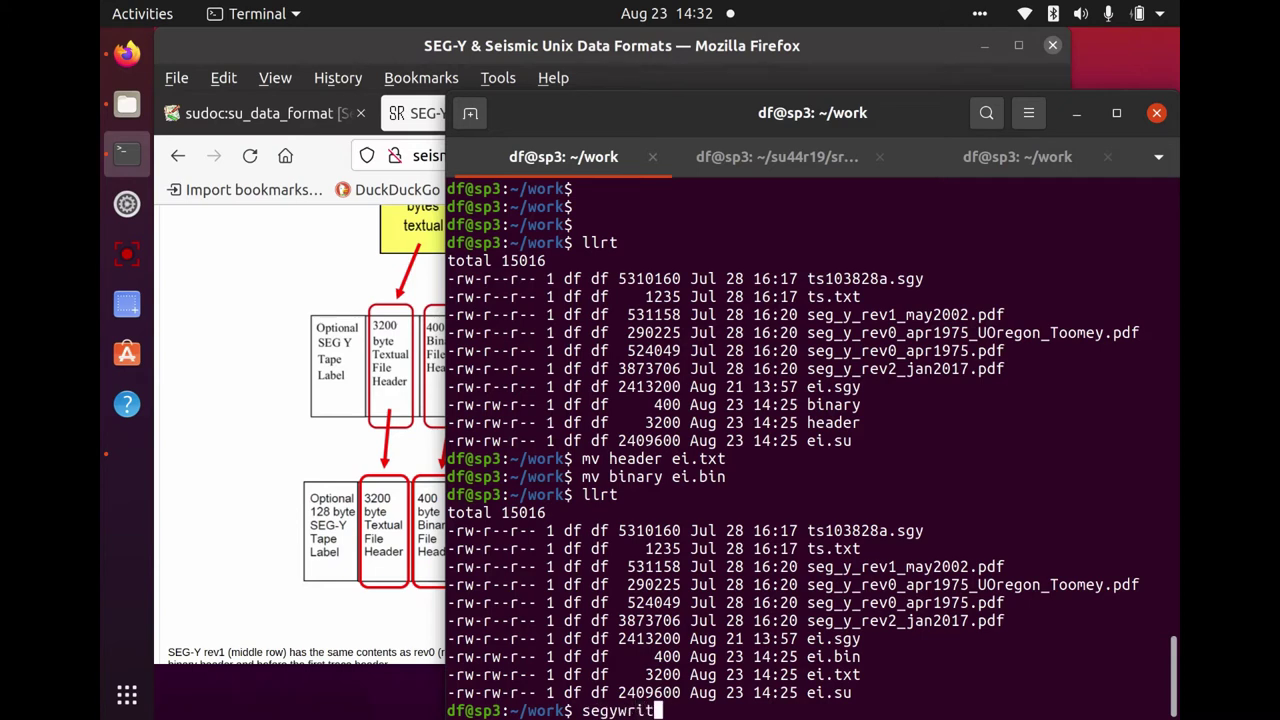
Go back to the segyread documentation session and finish its pager to reach the shell prompt.
key("BackSpace")
key("BackSpace")
key("BackSpace")
key("BackSpace")
key("BackSpace")
key("BackSpace")
key("BackSpace")
key("BackSpace")
key("BackSpace")
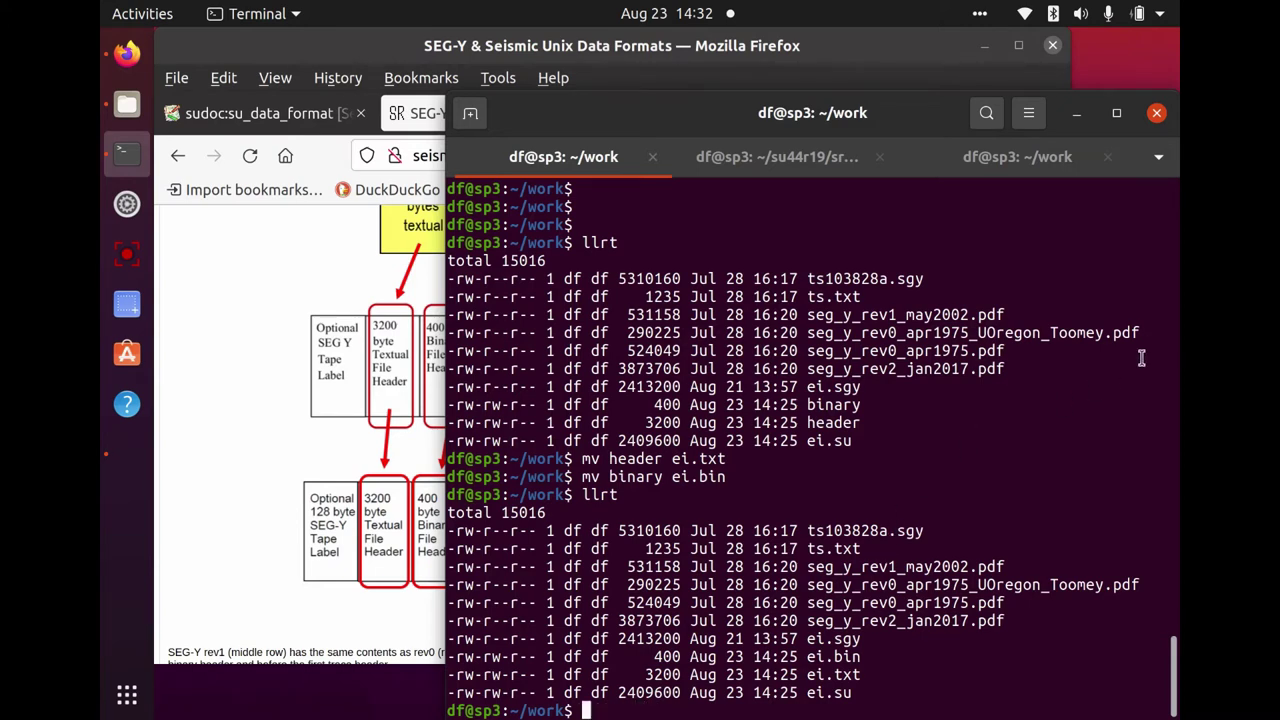
left_click(1032, 158)
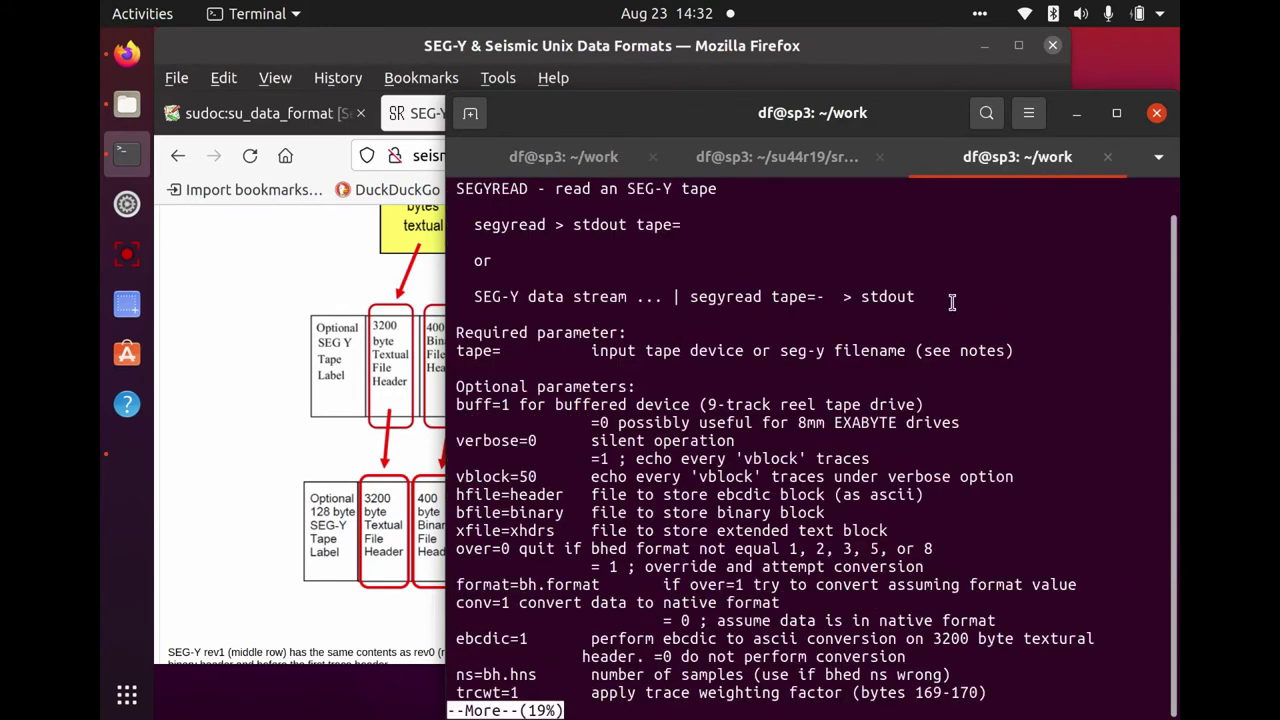
key("space")
key("space")
key("space")
key("space")
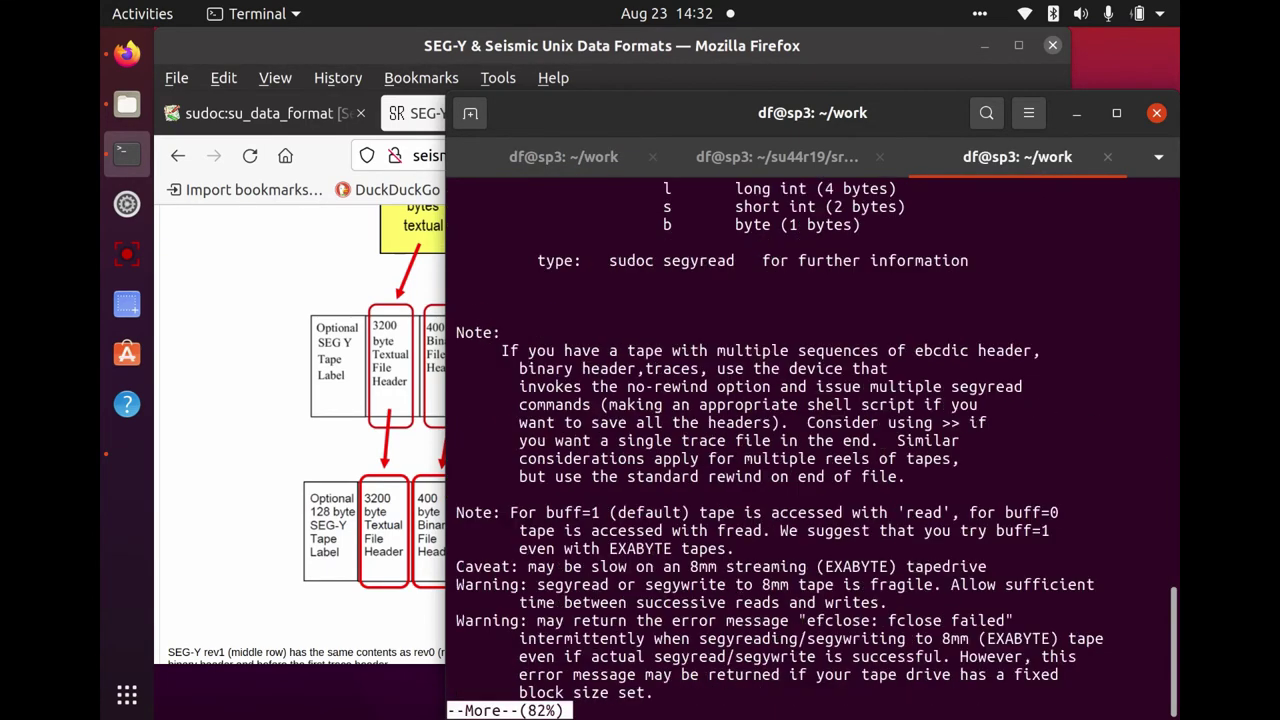
key("Return")
key("Return")
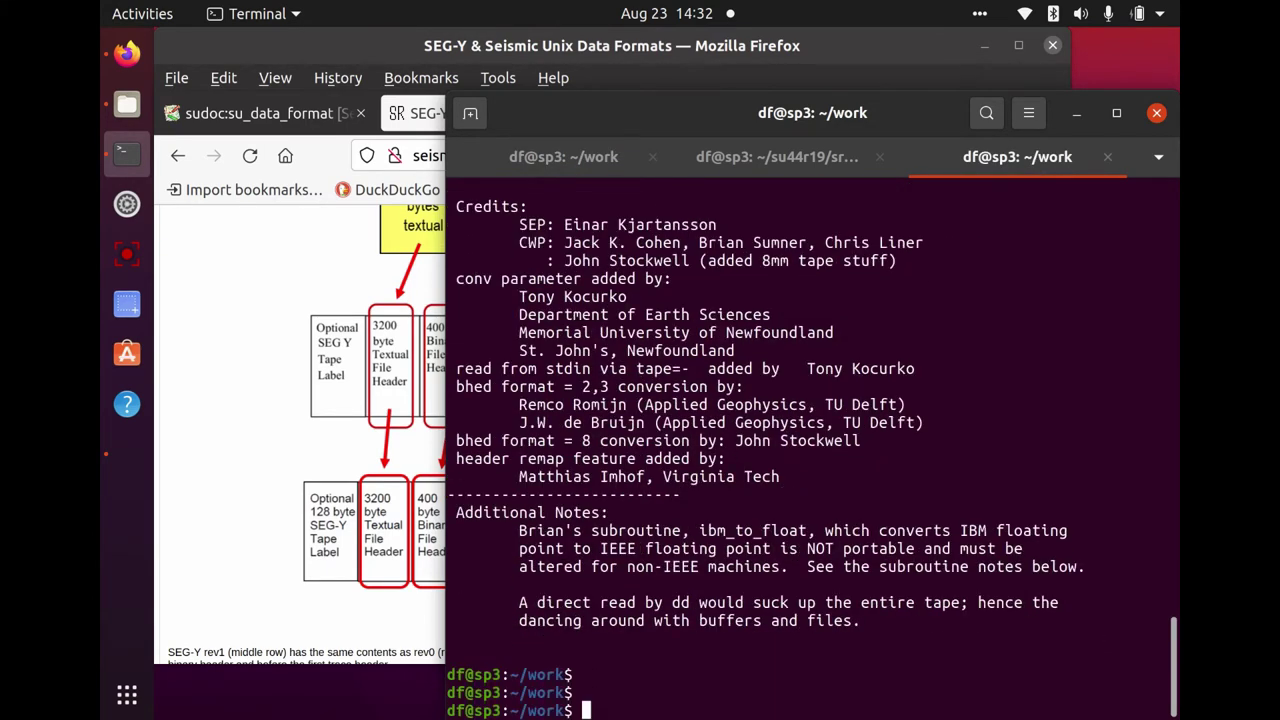
Read the segywrite documentation with sudoc, then return to the first ~/work session.
type("sudoc seg")
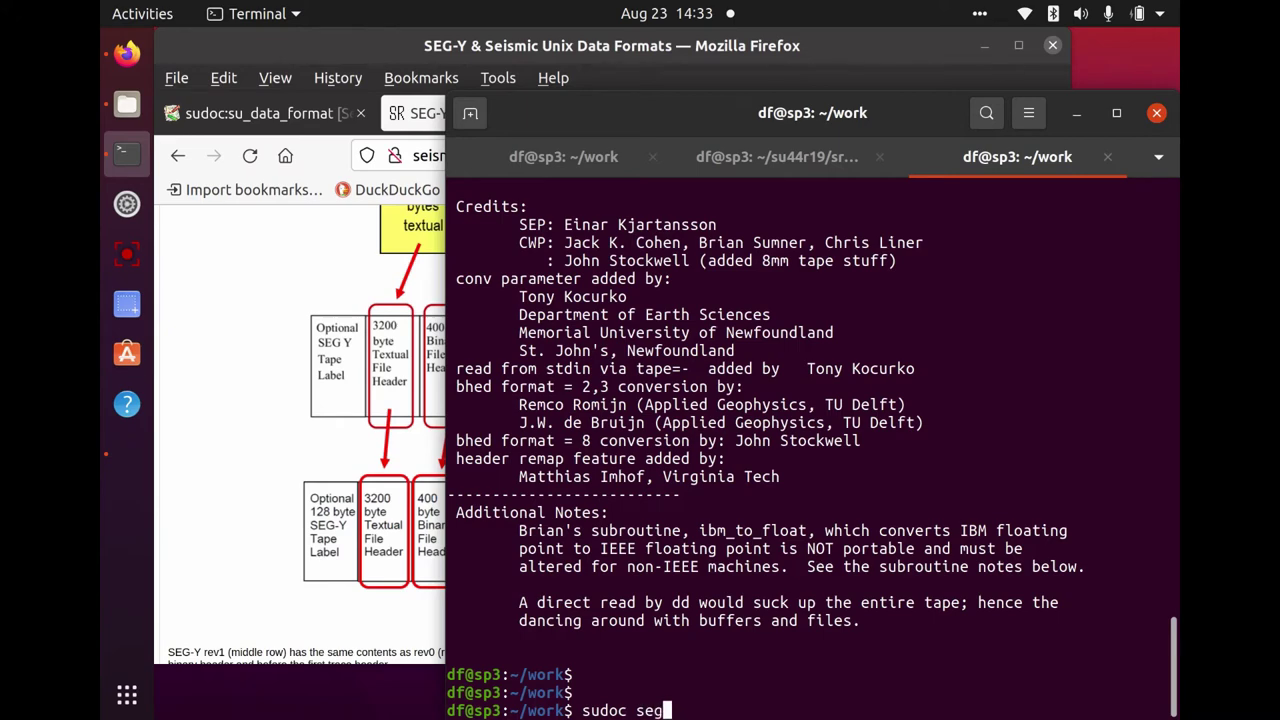
type("ywrite")
key("Return")
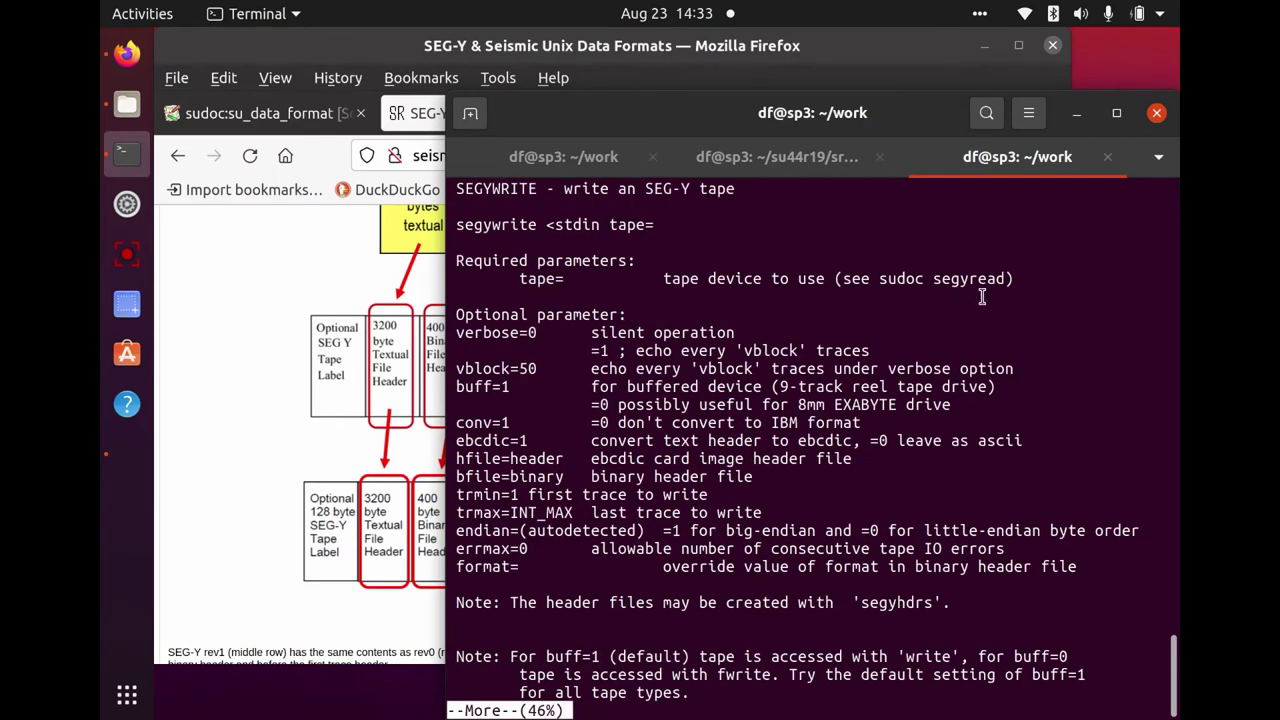
key("space")
key("space")
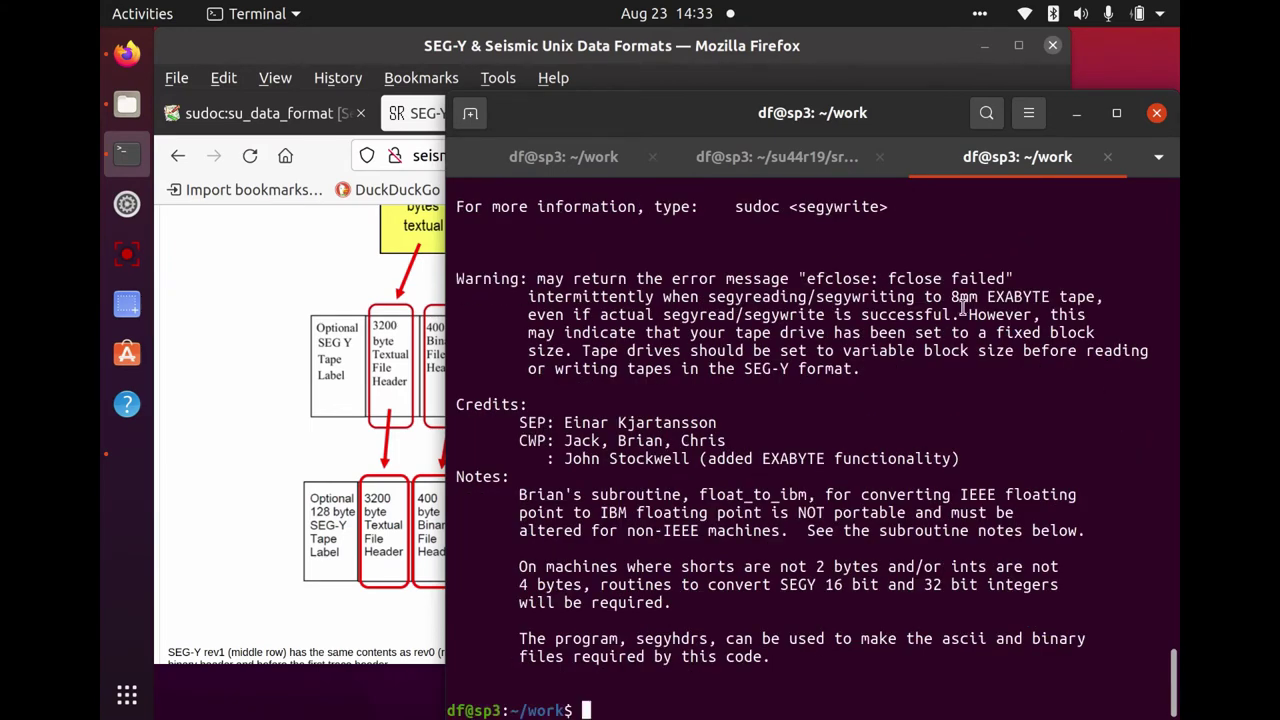
scroll(962, 308, "up", 7)
scroll(962, 308, "down", 7)
left_click(566, 158)
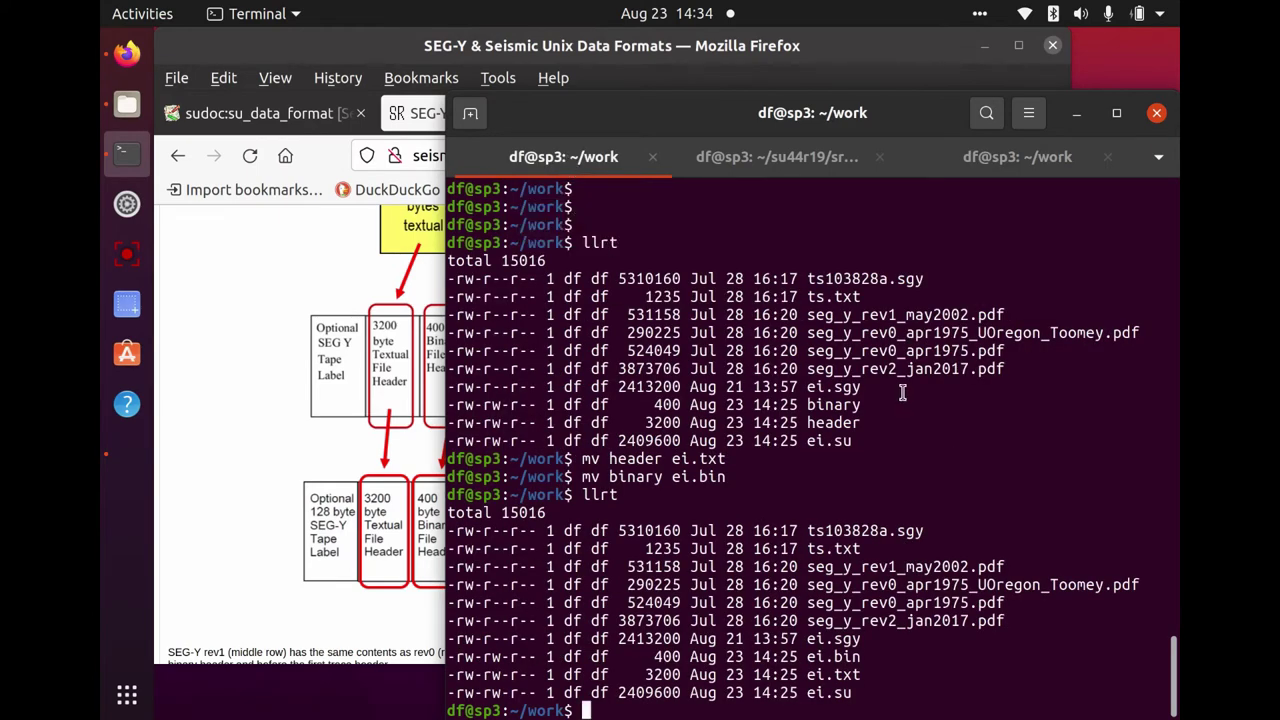
Wiggle-plot ei.su with suxwigb, enlarge the plot window, then close it.
key("Return")
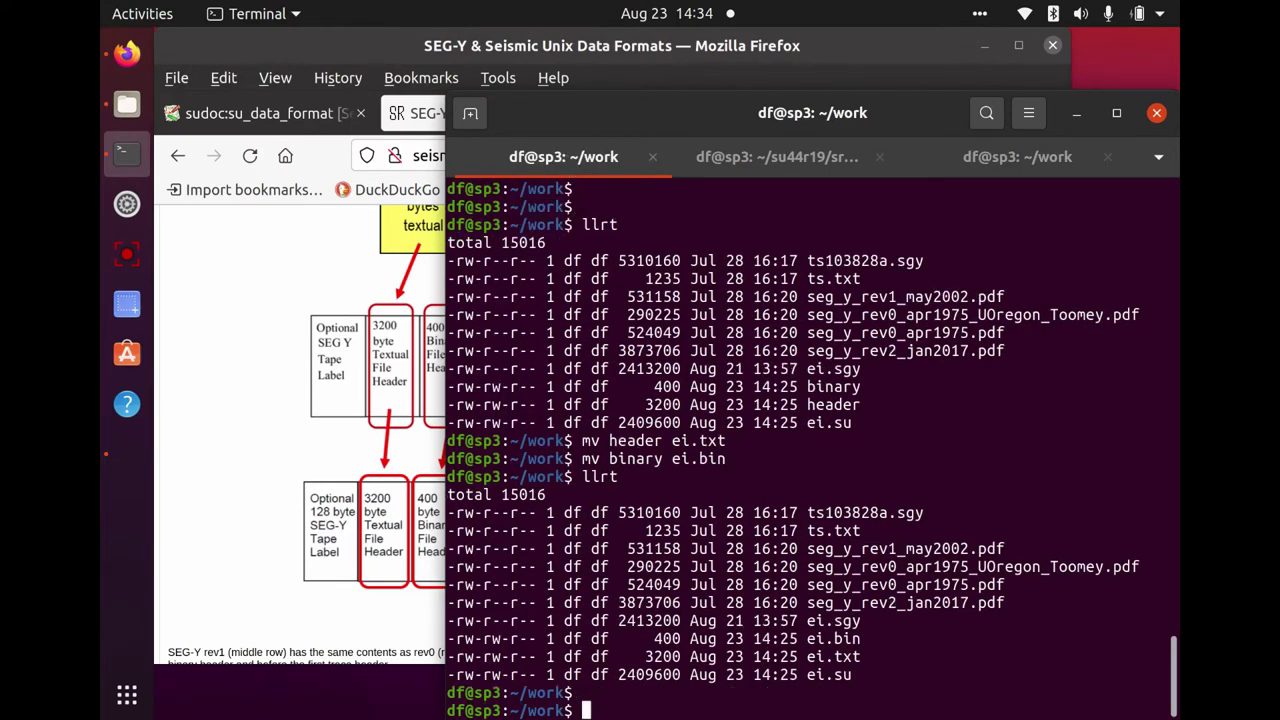
type("suxwib")
key("BackSpace")
key("BackSpace")
type("gb < ei.su")
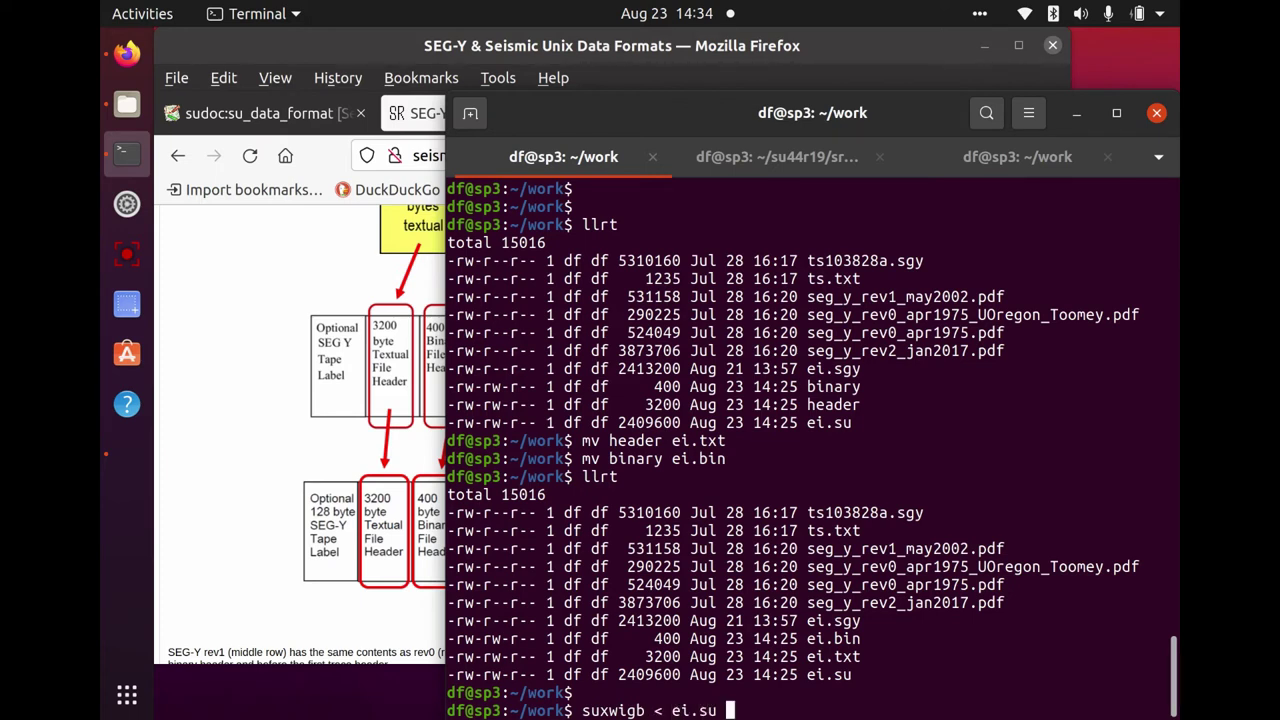
key("Return")
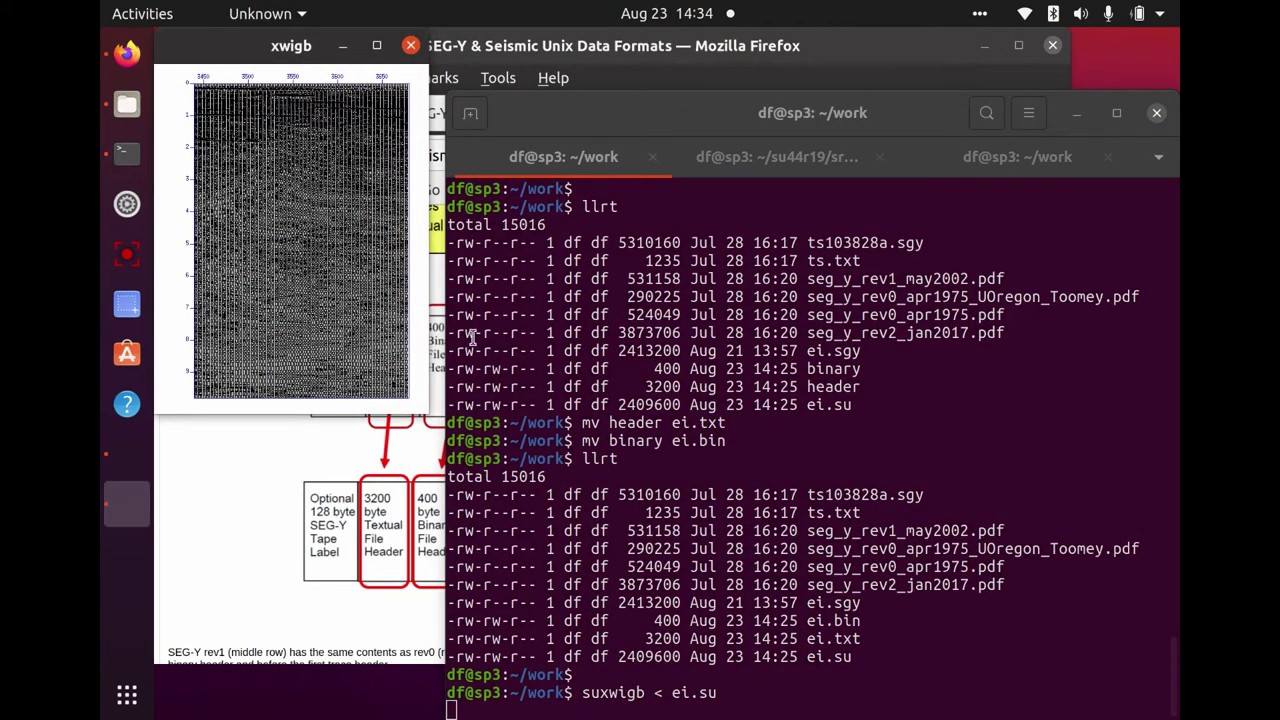
left_click_drag(429, 414, 1078, 646)
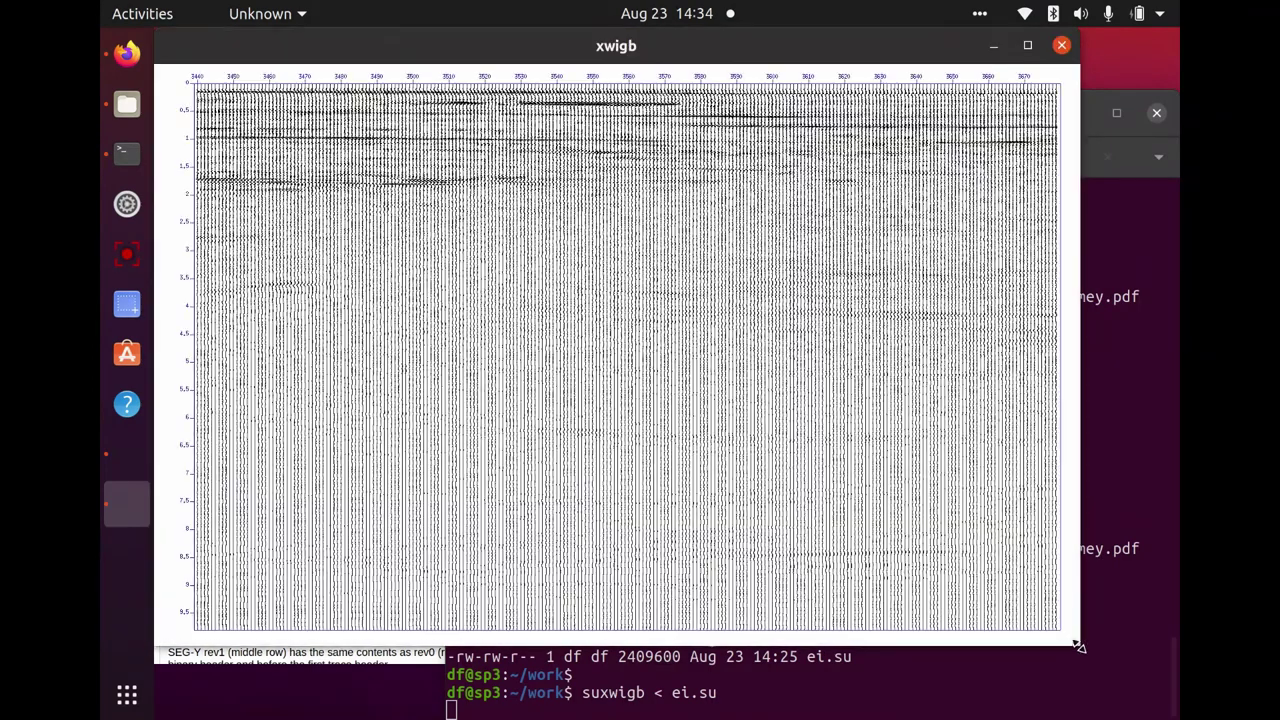
left_click(1062, 45)
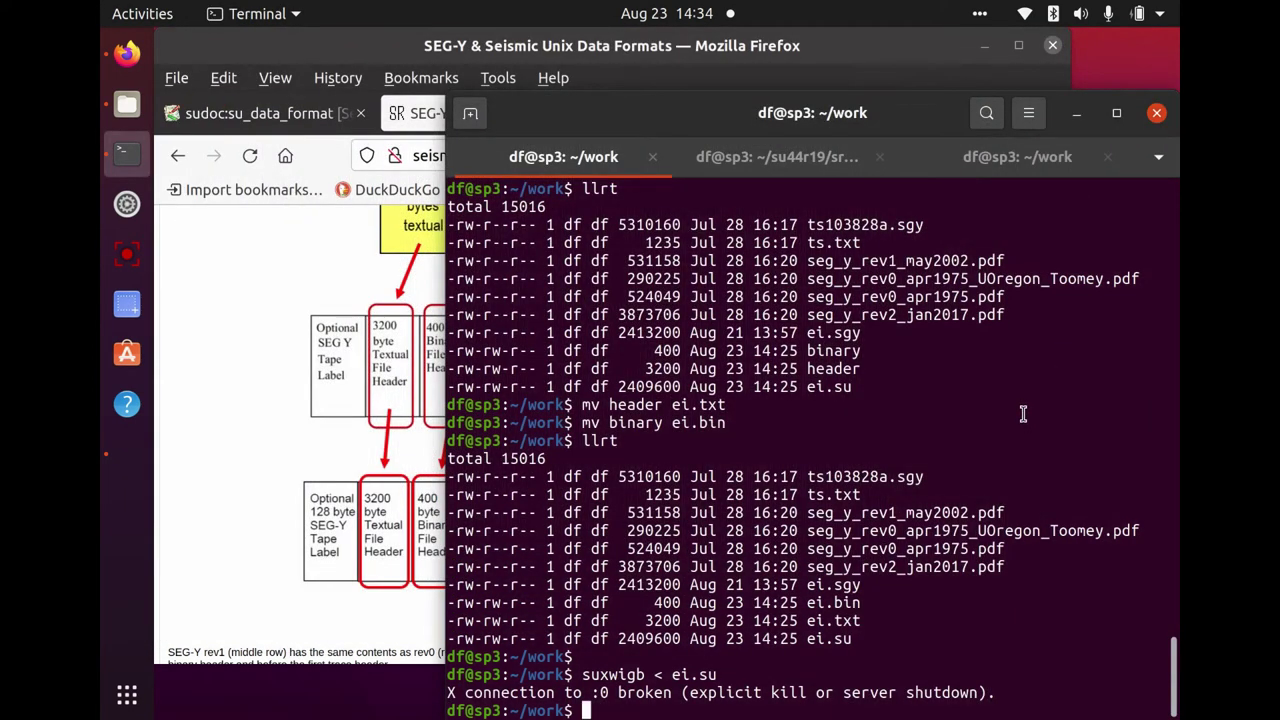
Rerun the wiggle plot of ei.su with perc=98 clipping, enlarge it, then close it.
key("Return")
key("Up")
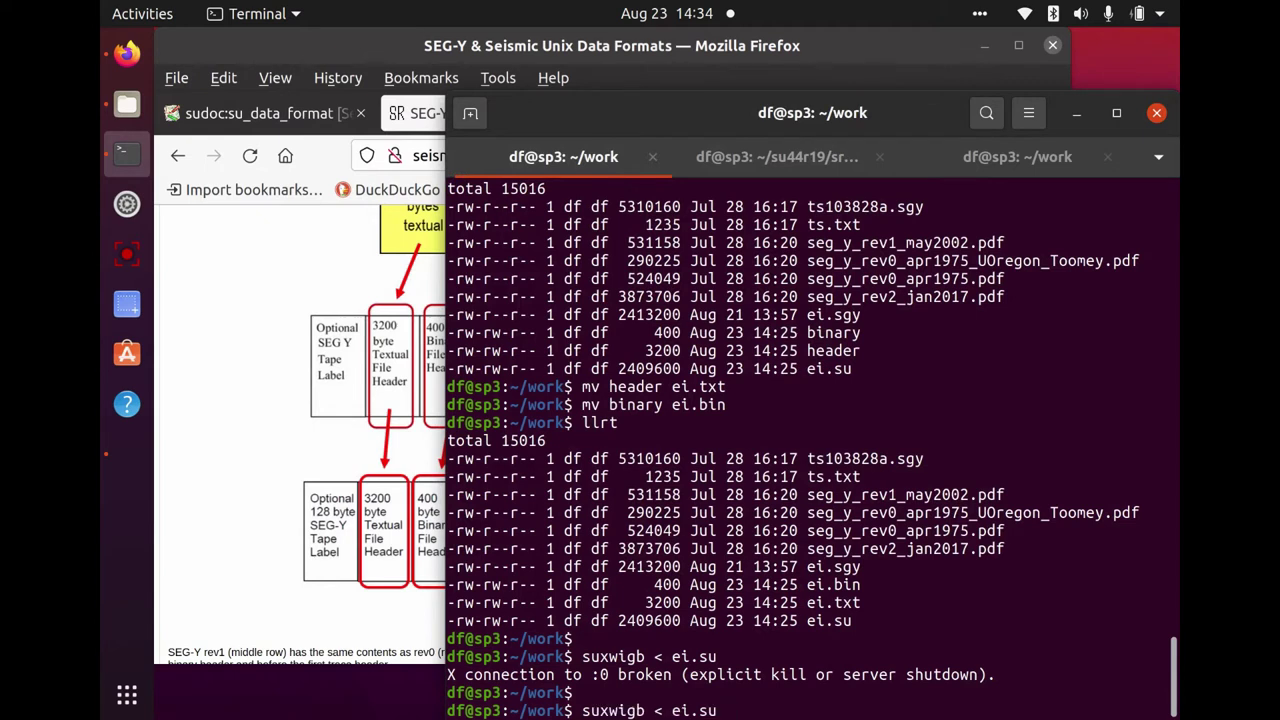
type("perc=98")
key("Return")
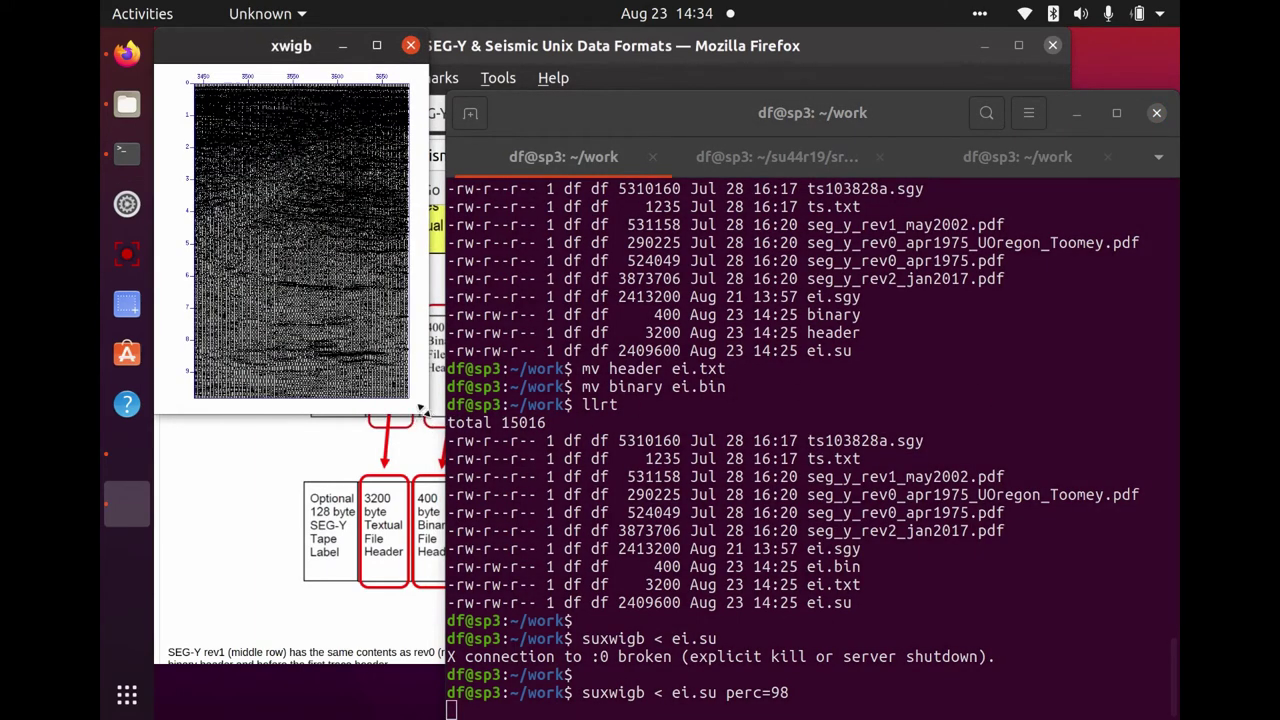
left_click_drag(423, 410, 1148, 650)
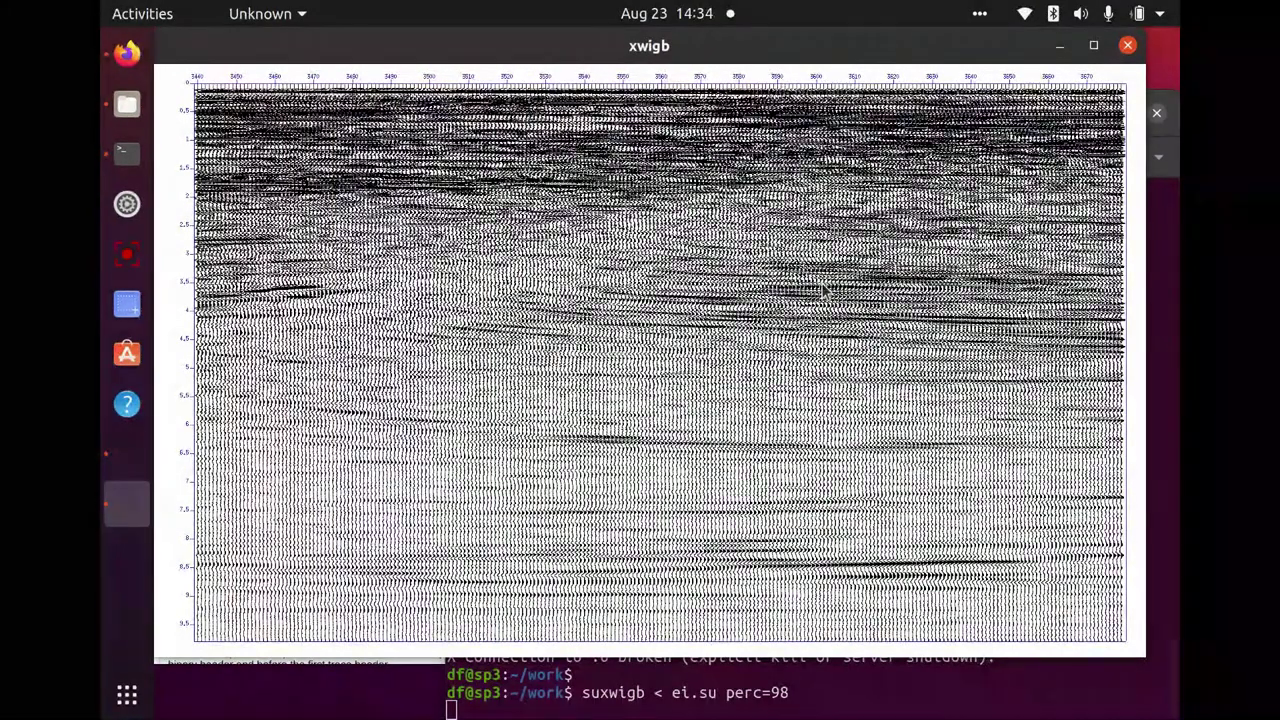
left_click(1128, 46)
Run surange < ei.su and review its 240-trace header ranges such as ns 2450 and dt 4000.
type("suranb")
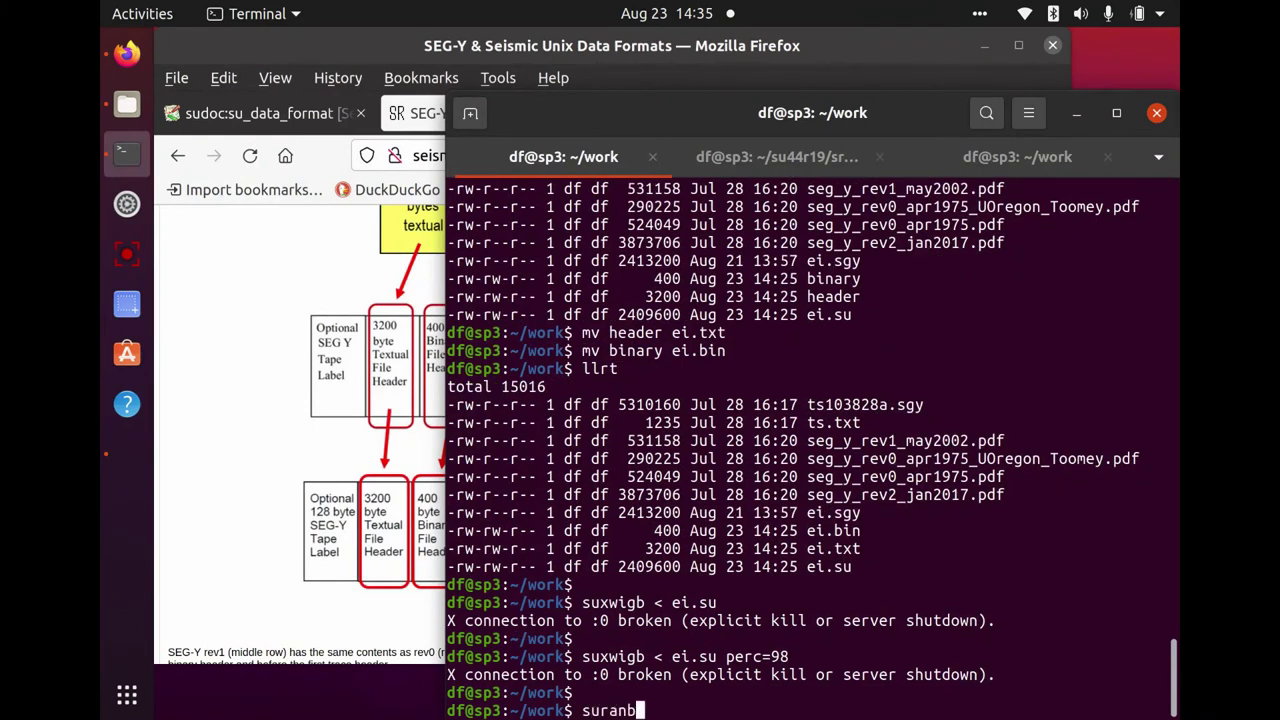
key("BackSpace")
type("ge < ei.su")
key("Return")
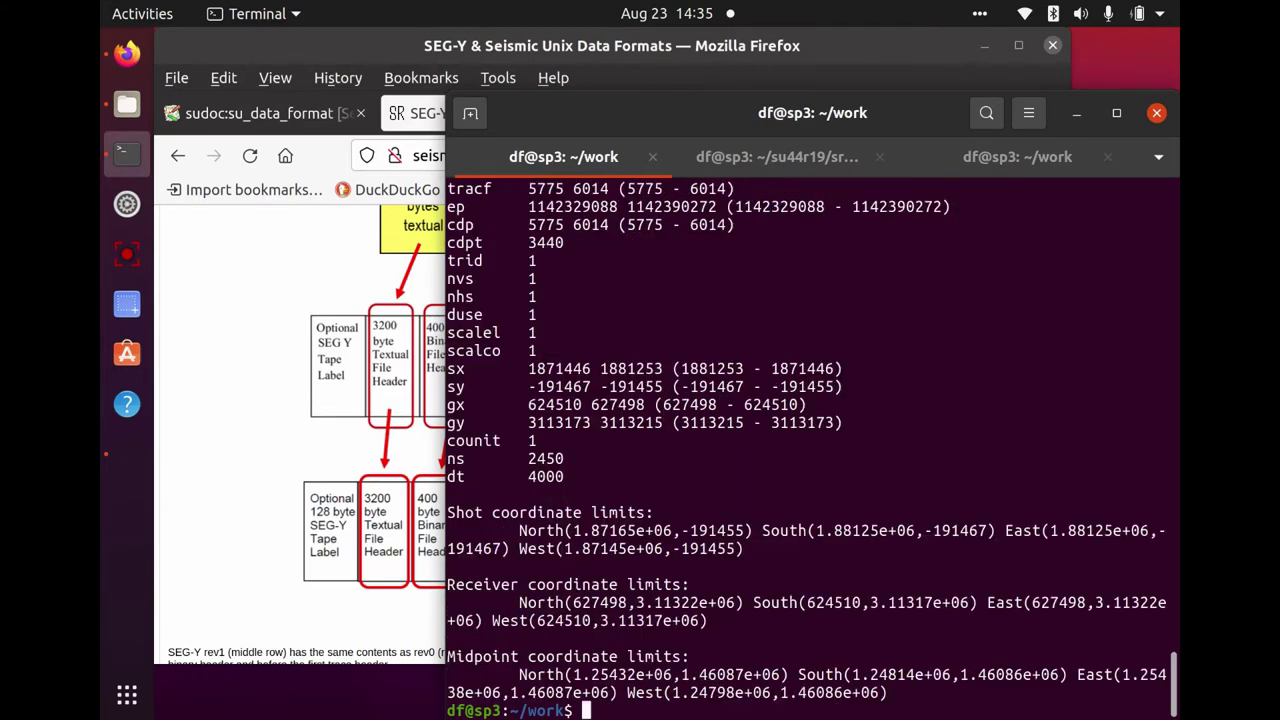
scroll(857, 401, "up", 2)
scroll(857, 401, "down", 1)
scroll(857, 401, "up", 1)
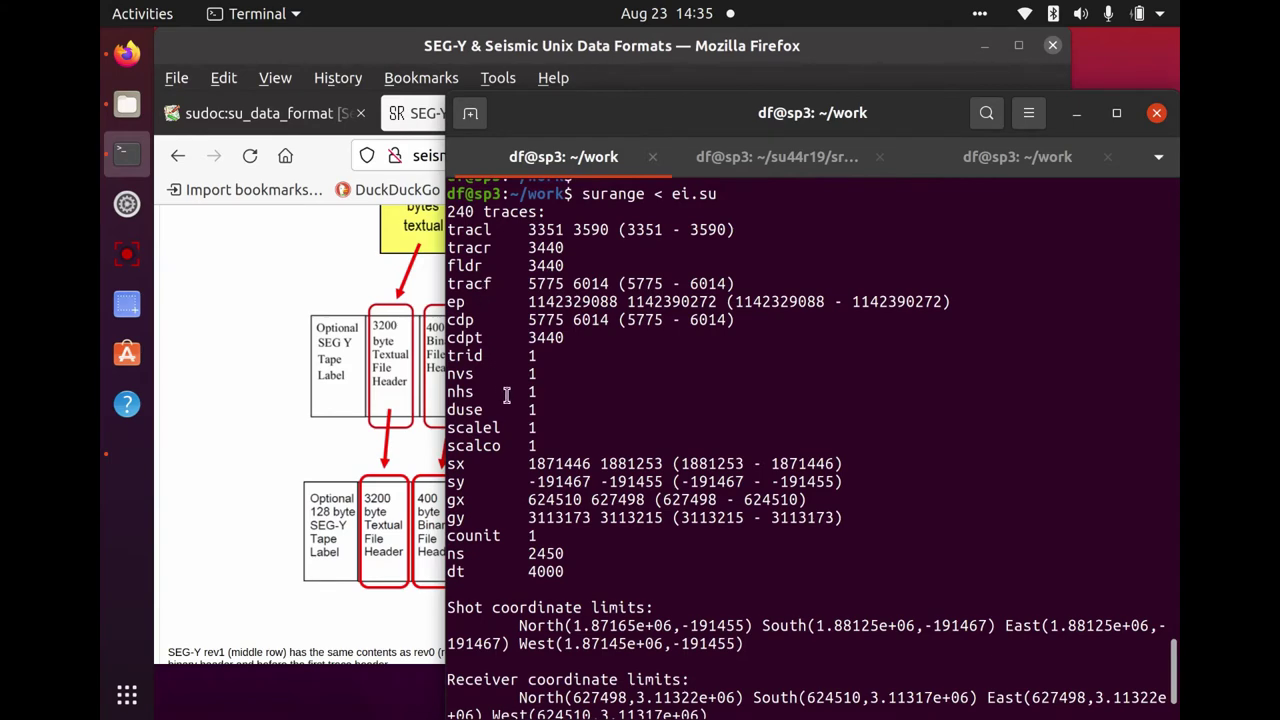
Open the 240-byte Trace Header reference in Firefox and scroll through its fields.
left_click(232, 317)
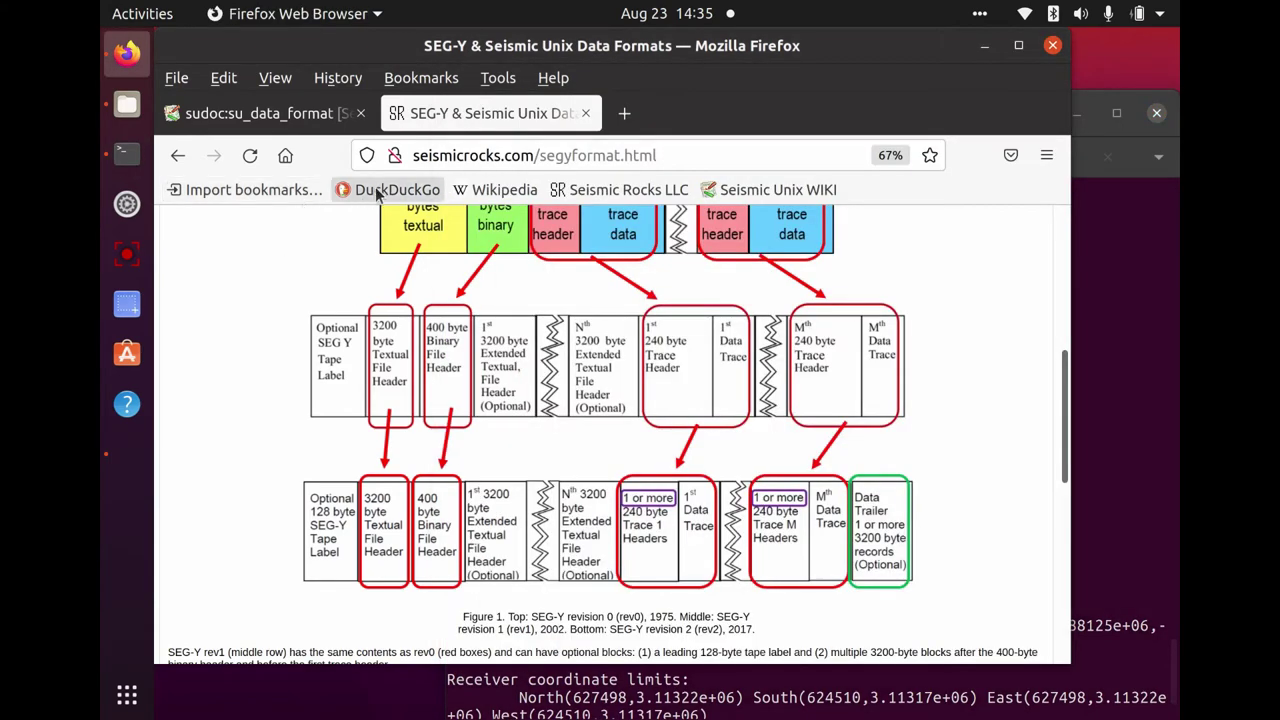
scroll(398, 388, "up", 3)
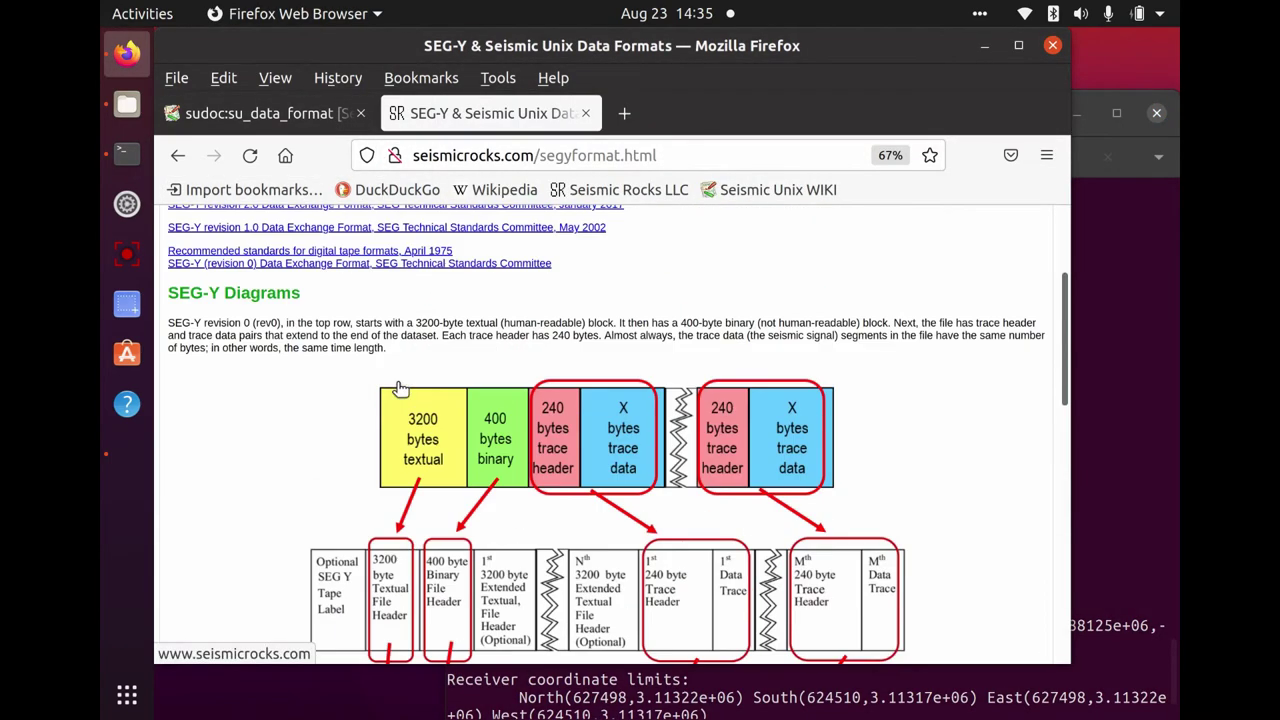
scroll(398, 388, "up", 3)
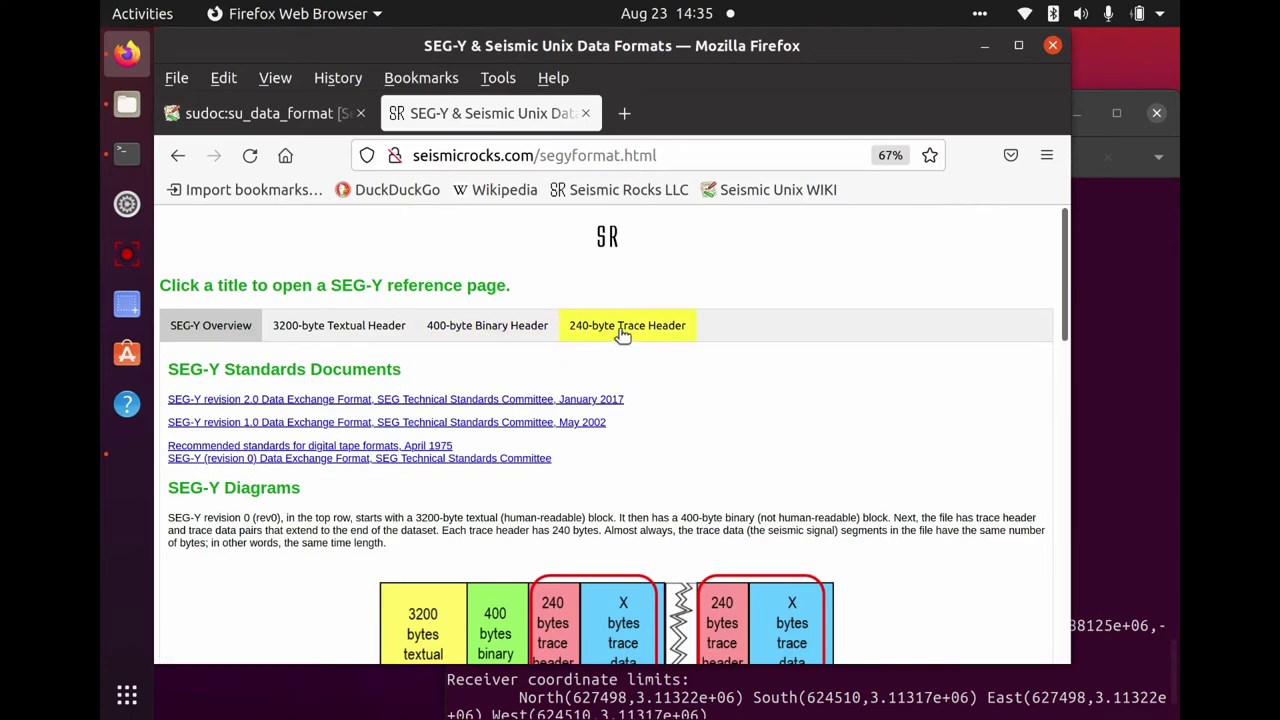
left_click(622, 335)
left_click_drag(325, 449, 320, 362)
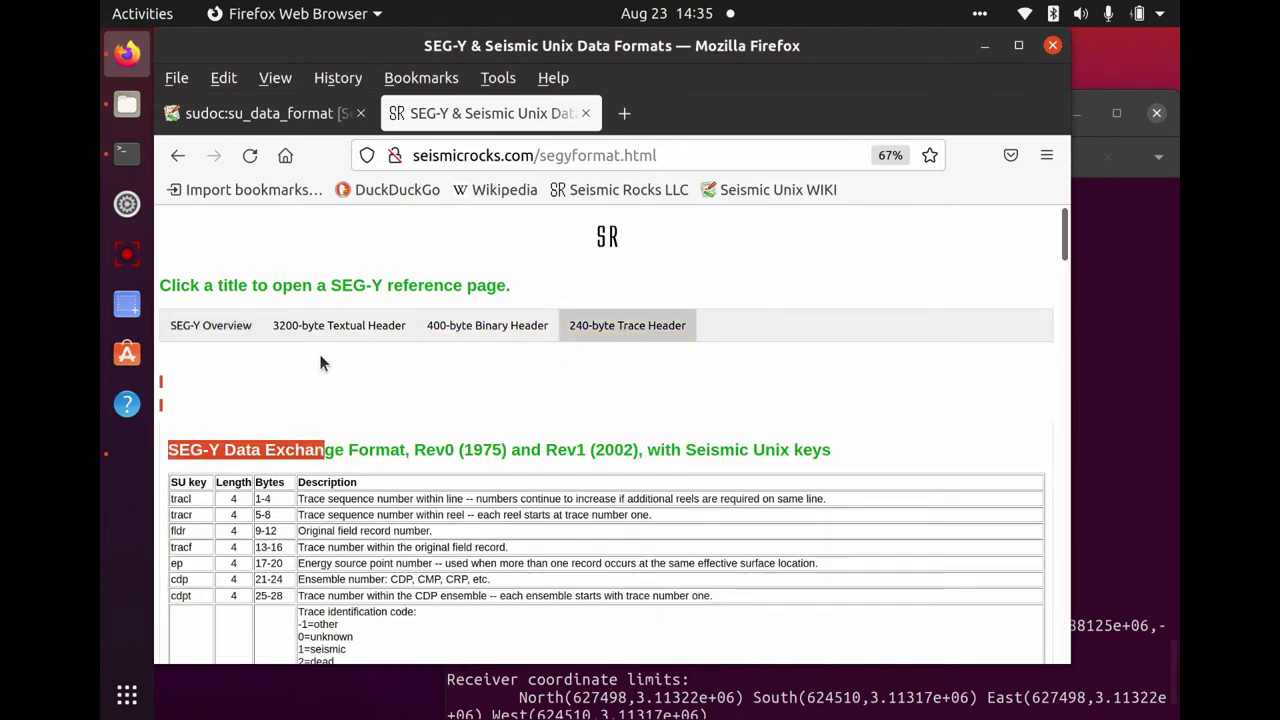
left_click(418, 425)
scroll(418, 420, "down", 5)
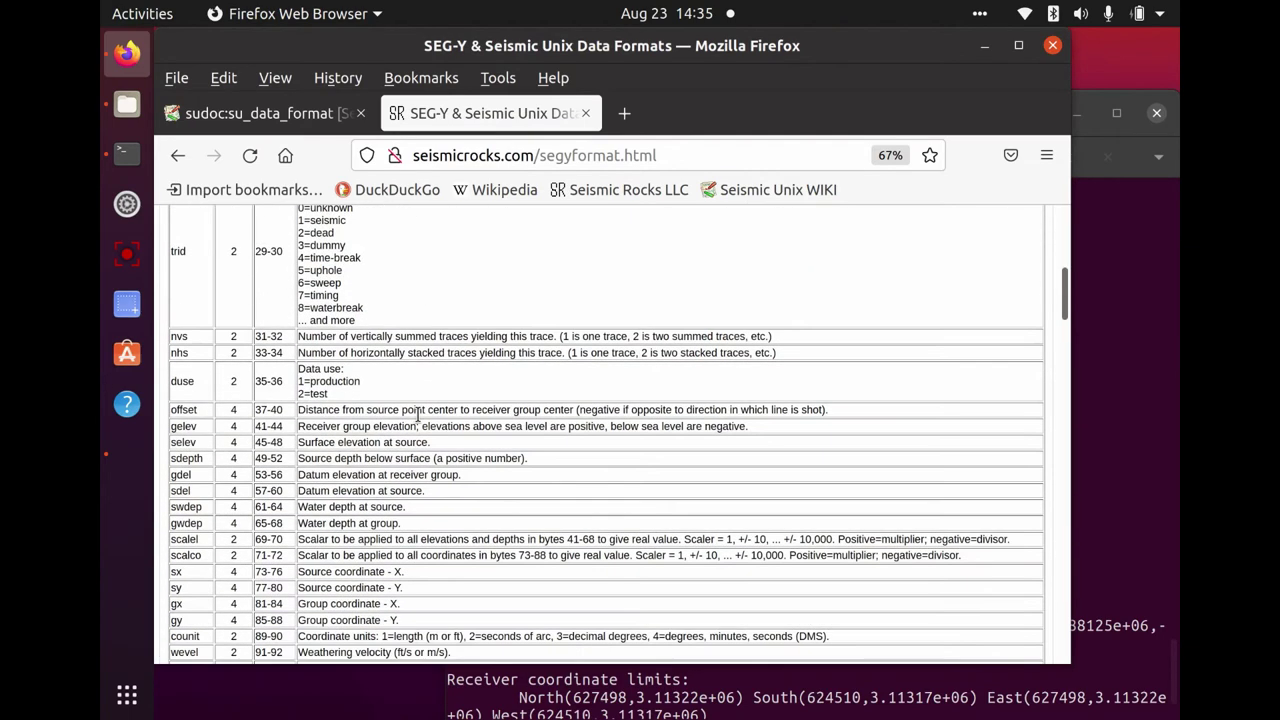
scroll(418, 413, "down", 10)
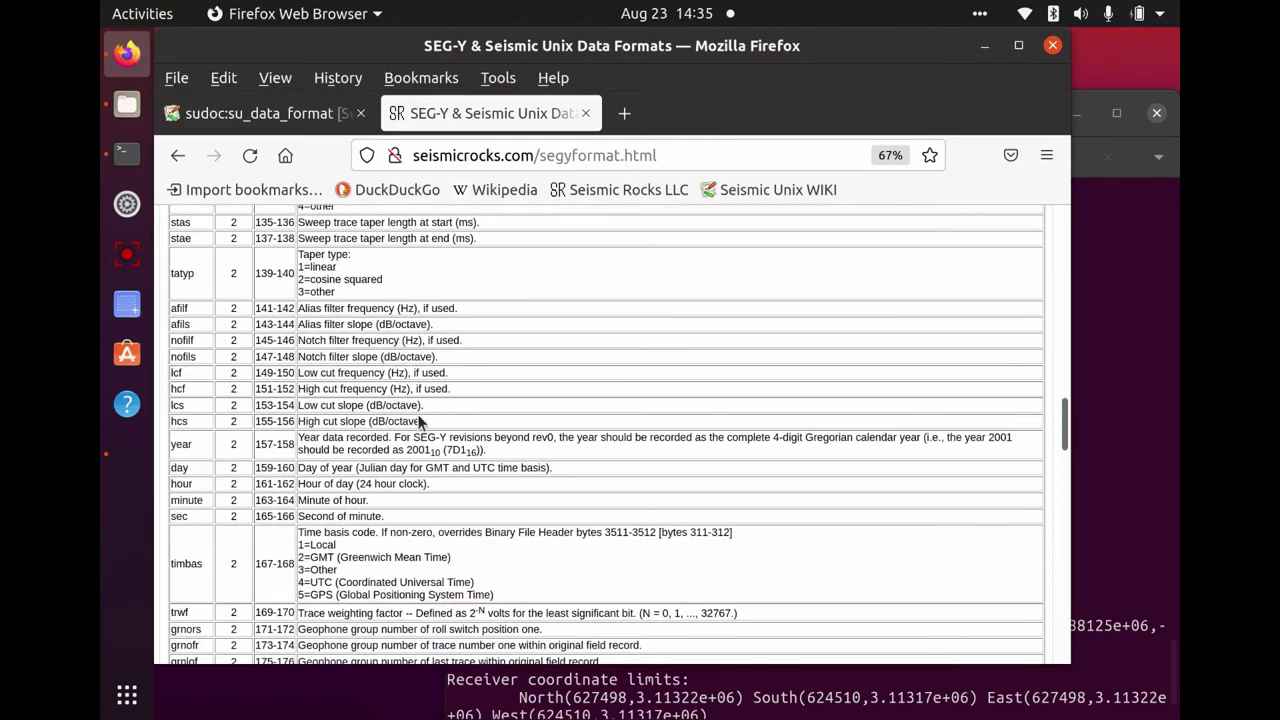
scroll(418, 421, "down", 4)
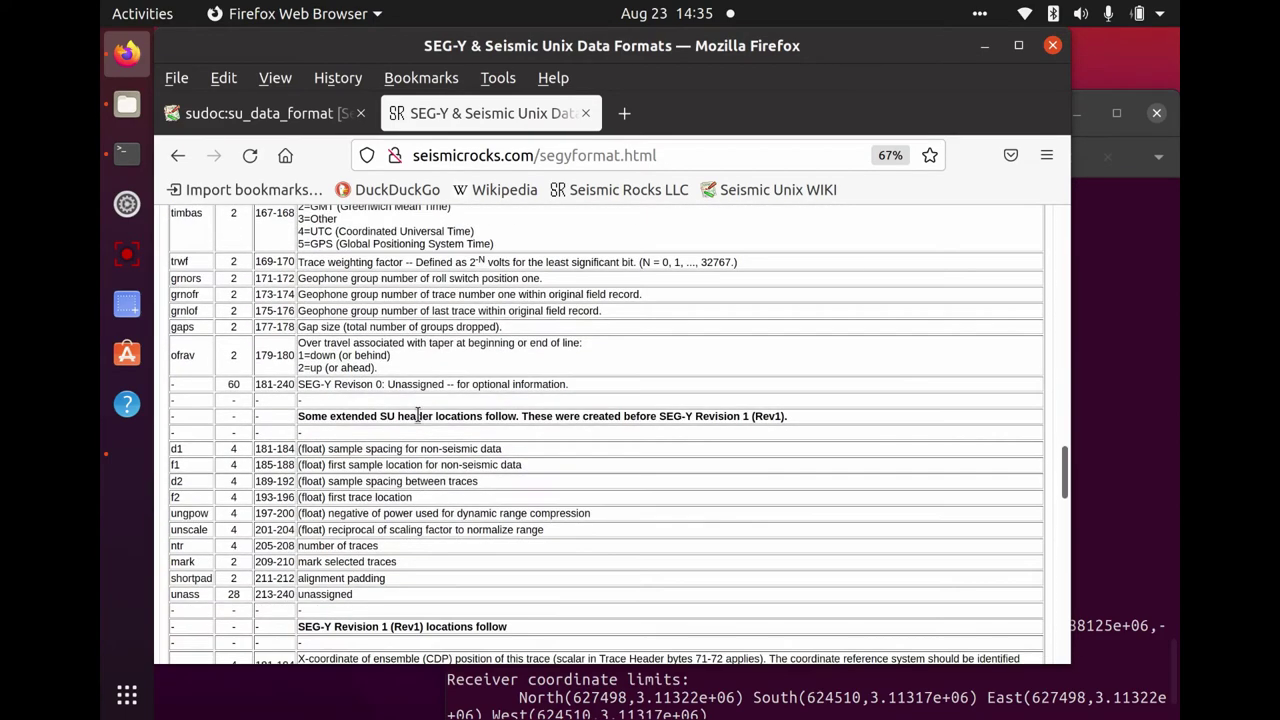
scroll(418, 415, "up", 1)
scroll(418, 424, "down", 1)
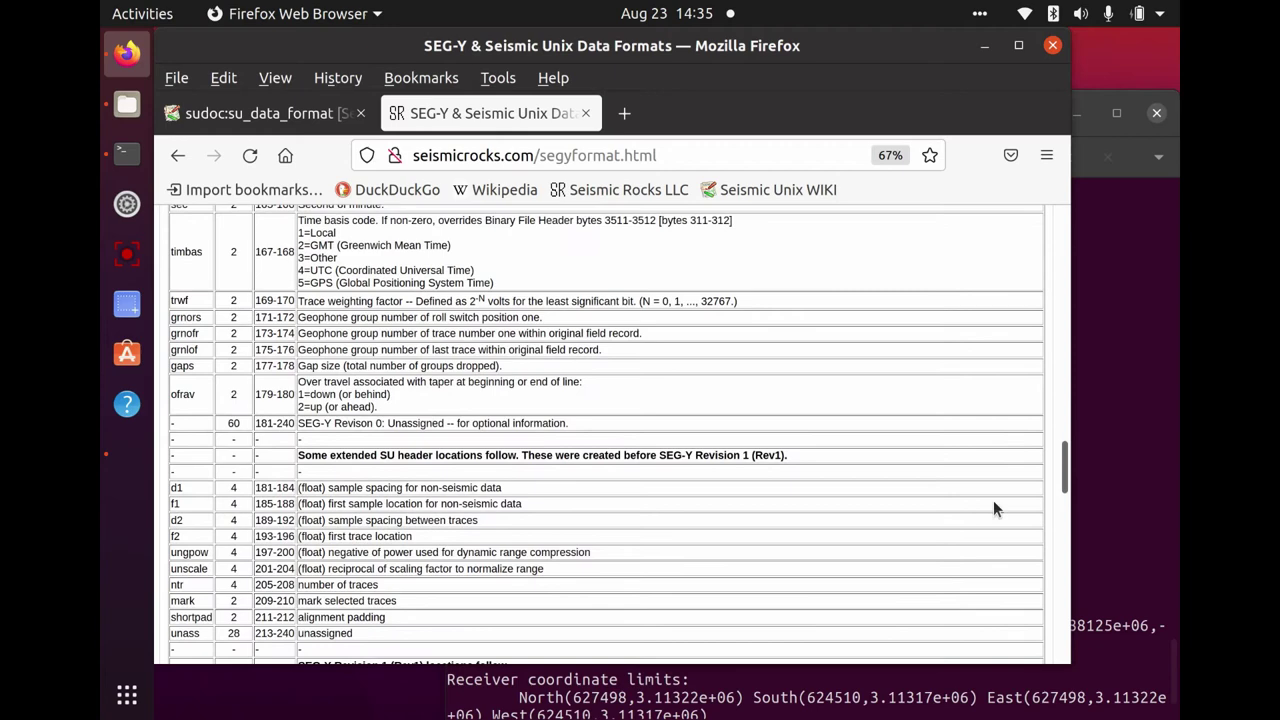
Compare against the surange output, then scroll the reference to the SU extension fields d1 through unass.
left_click(1143, 488)
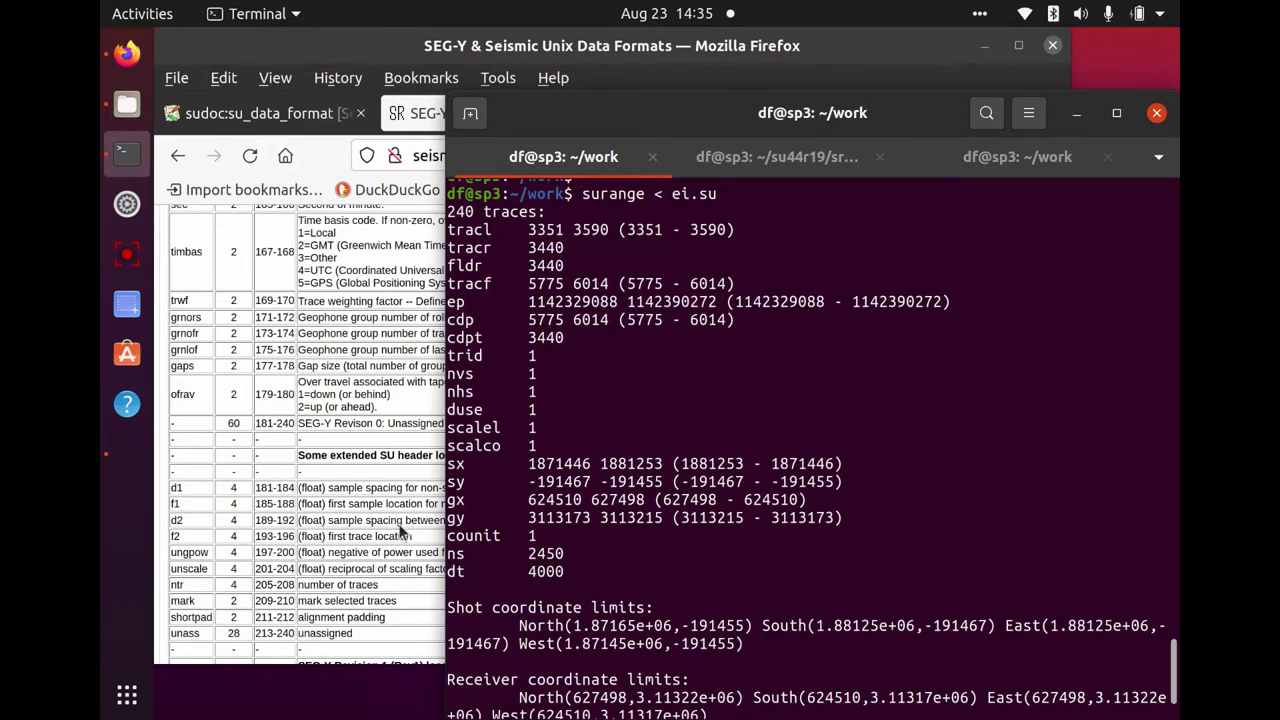
left_click(245, 314)
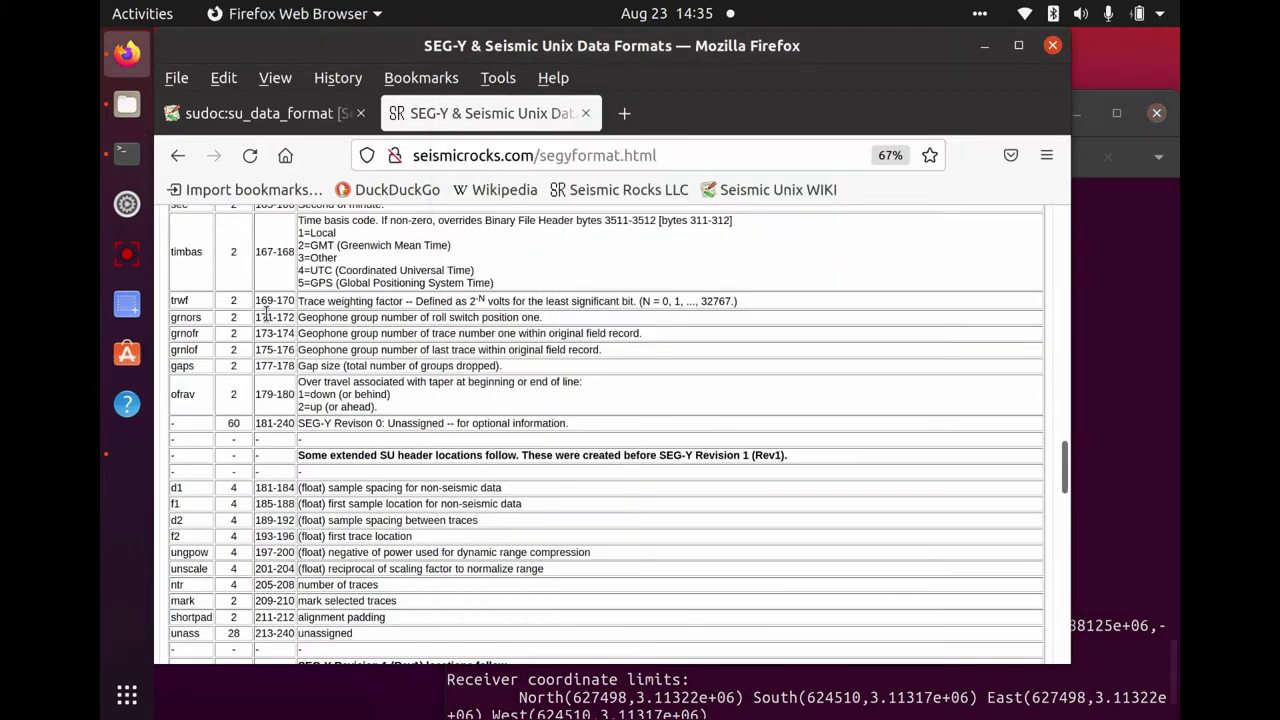
scroll(270, 320, "up", 2)
scroll(272, 320, "up", 3)
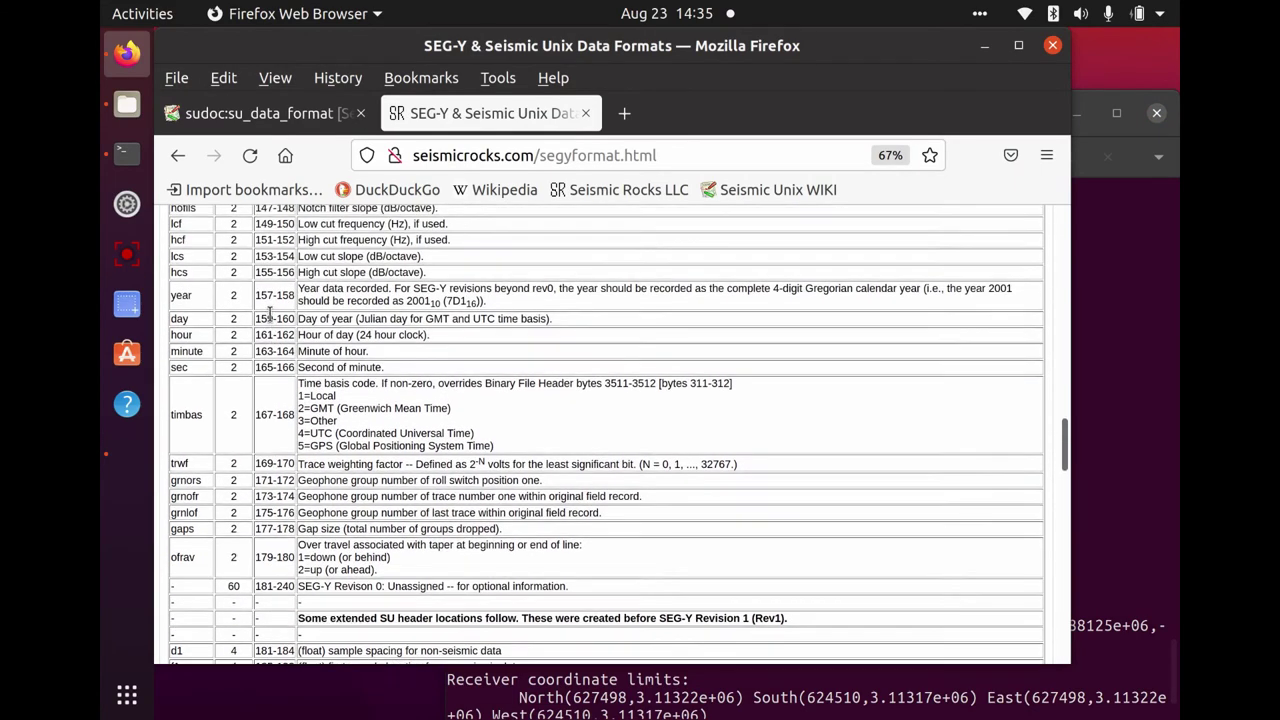
scroll(263, 301, "up", 2)
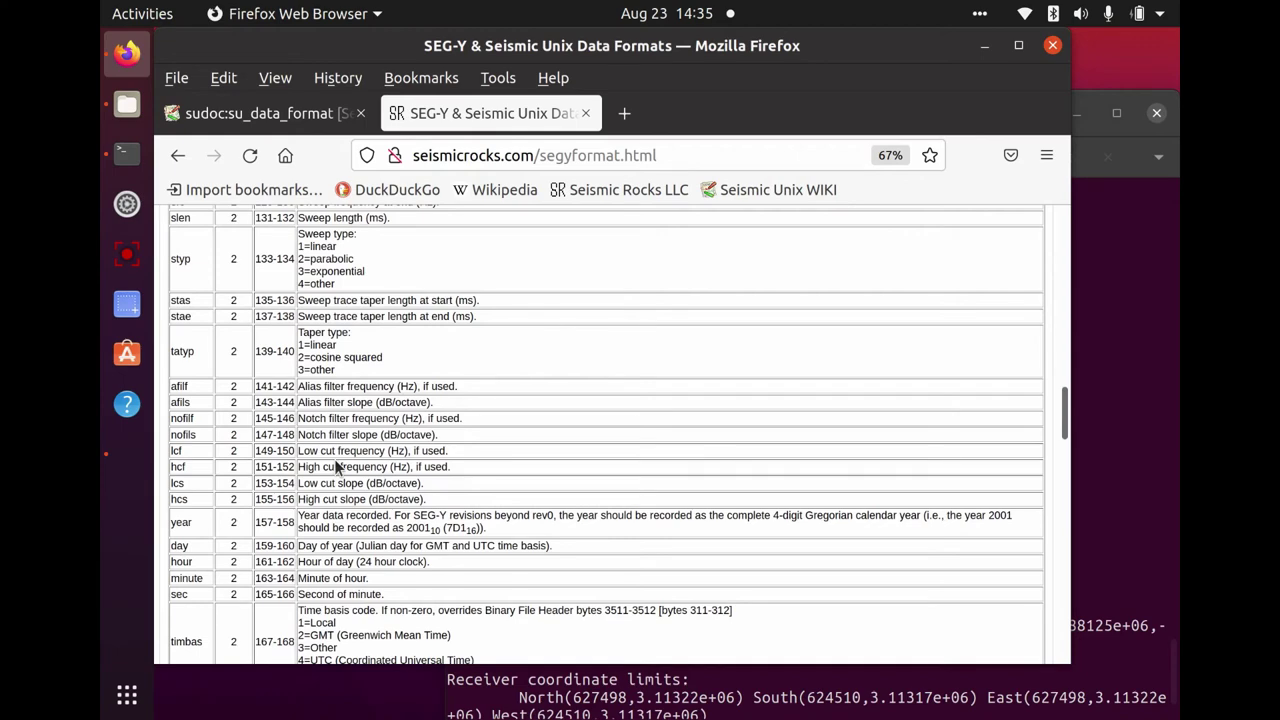
scroll(338, 467, "up", 3)
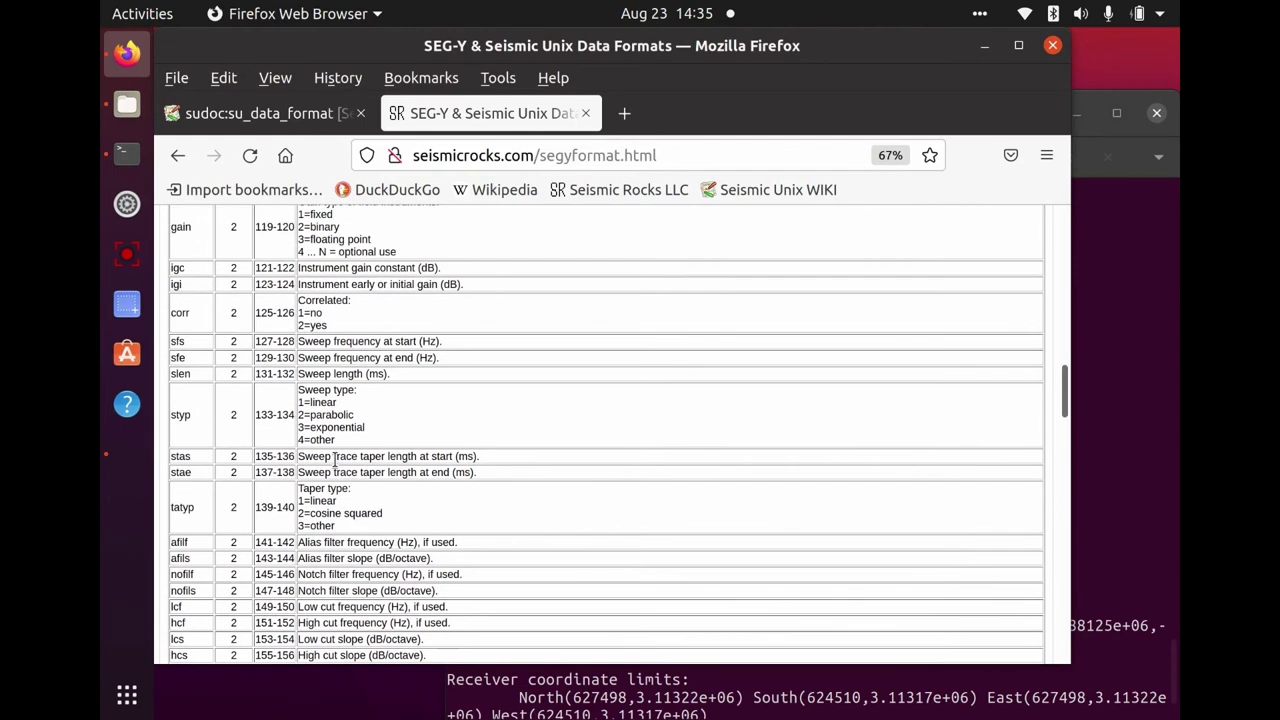
scroll(257, 340, "up", 3)
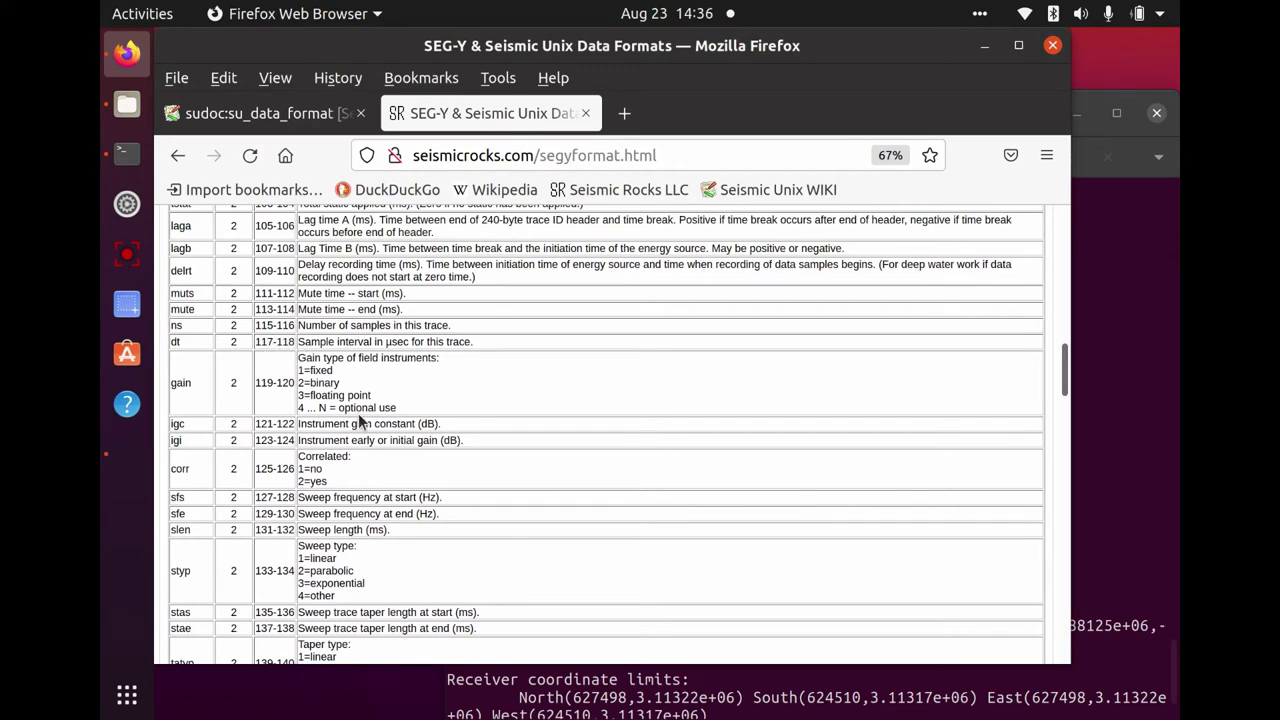
scroll(356, 410, "down", 8)
scroll(355, 393, "down", 6)
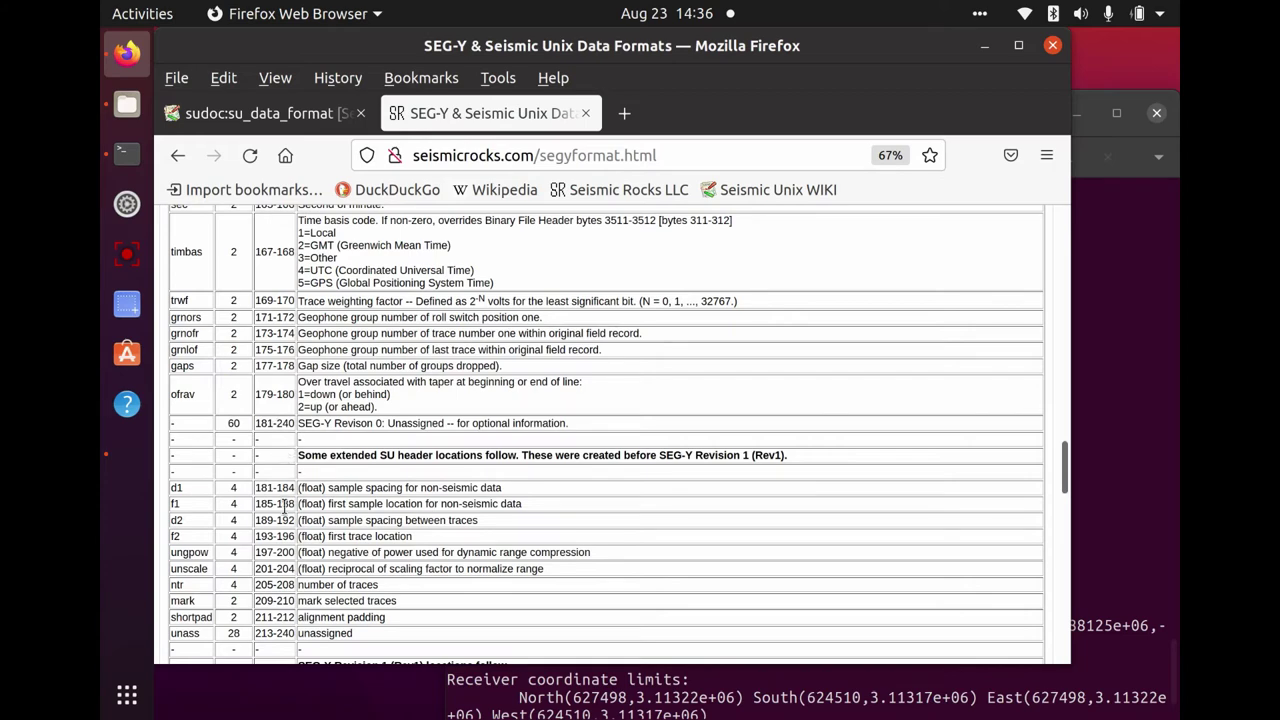
Show the suxwigb documentation with sudoc in the third ~/work session, then bring the SEG-Y reference forward.
left_click(1172, 563)
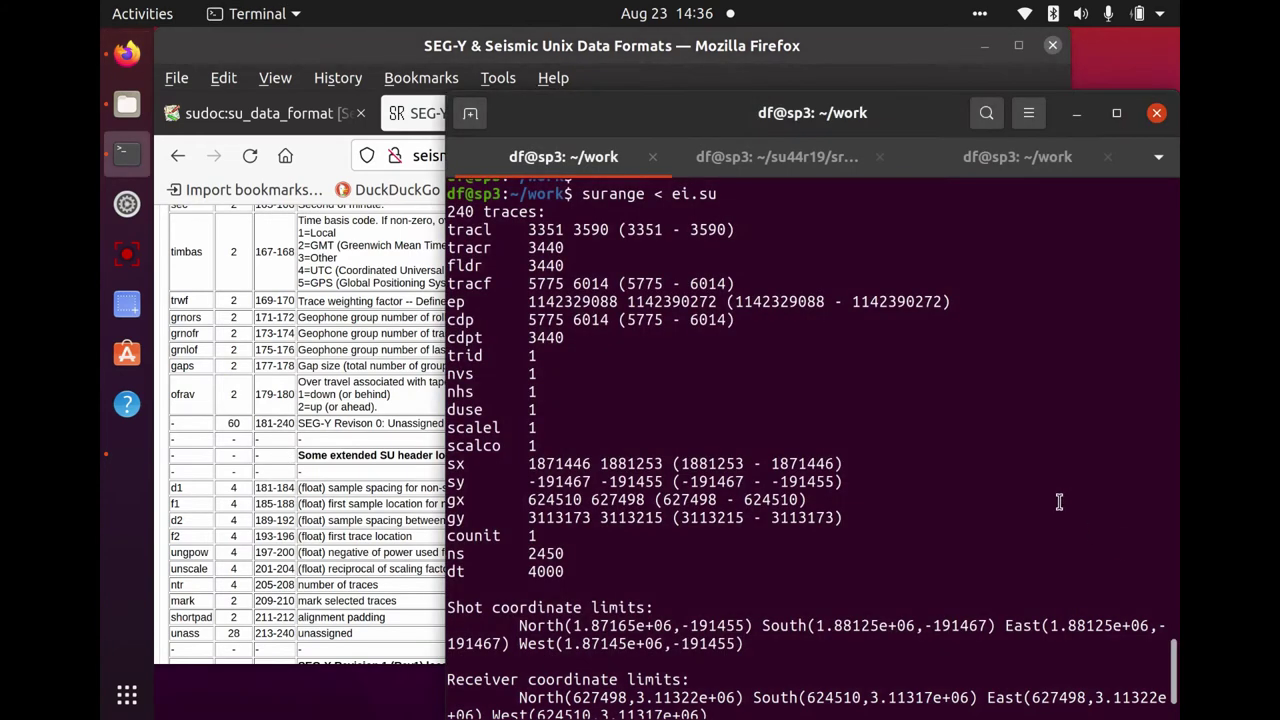
left_click(1030, 160)
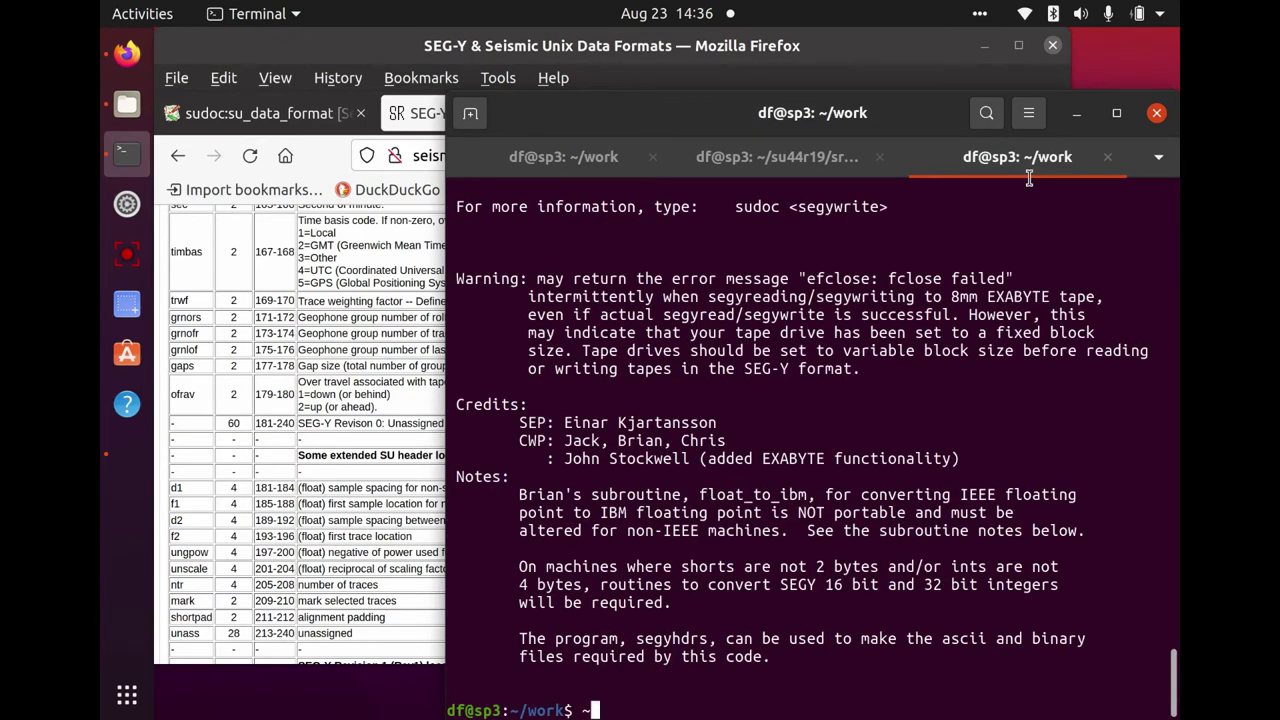
key("BackSpace")
key("Return")
key("Return")
type("s")
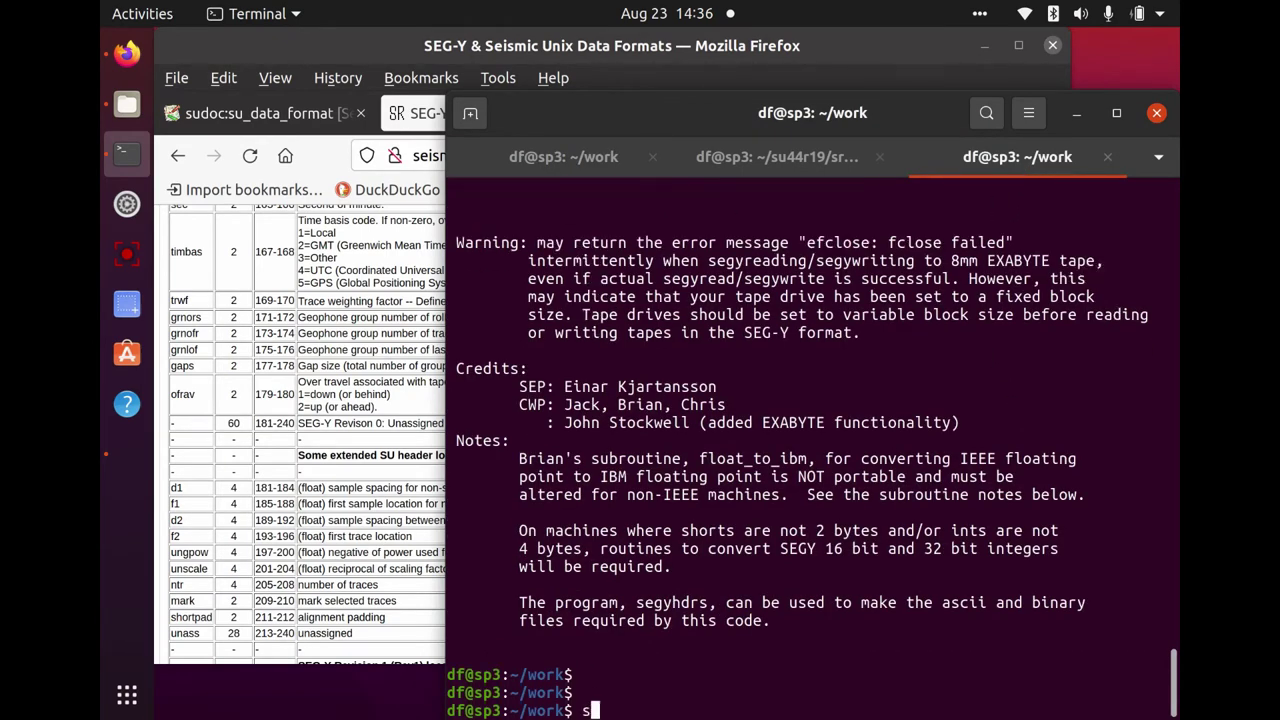
type("udoc suxwigb")
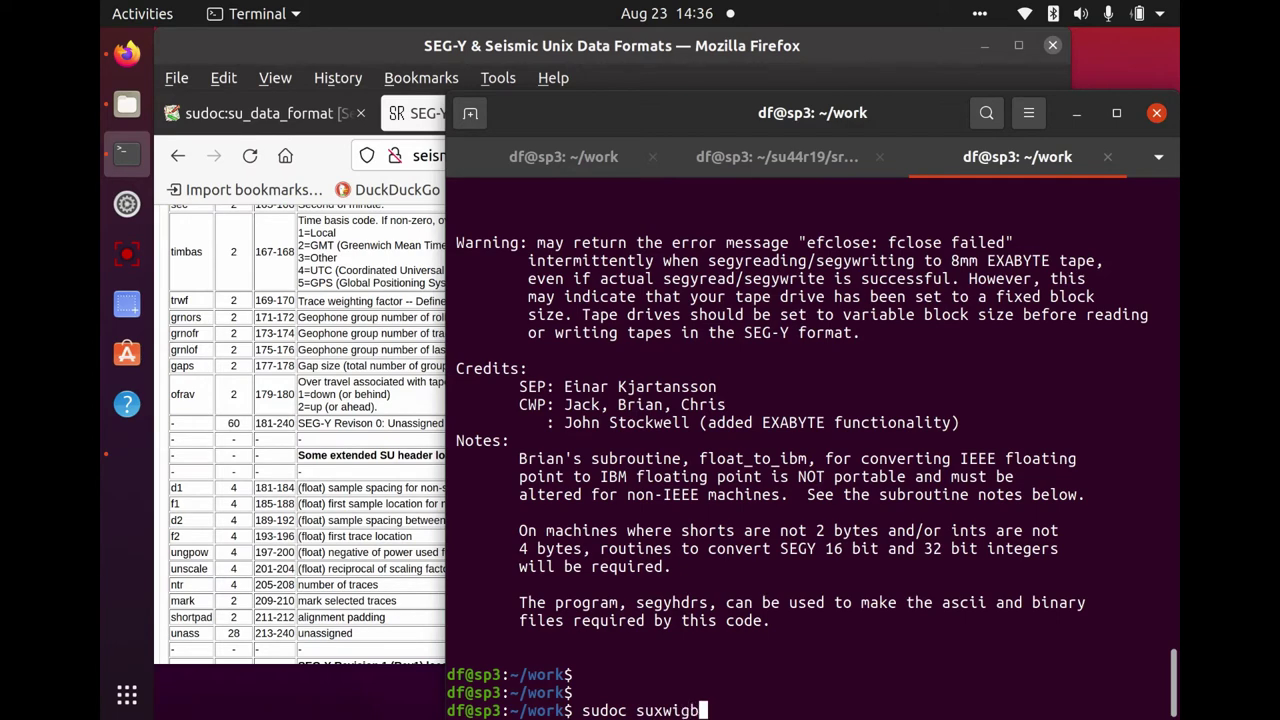
key("Return")
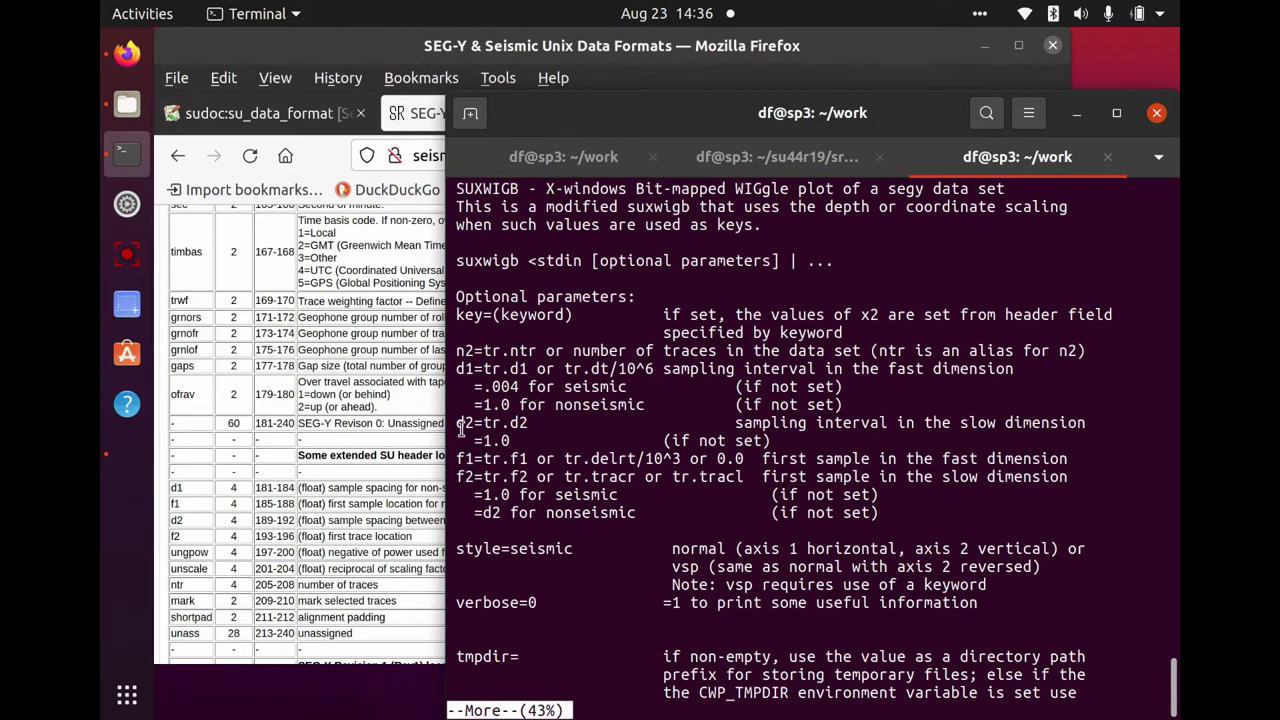
left_click(406, 430)
Review the Revision 1 locations table, then read the suxwigb help through to its end.
scroll(453, 487, "down", 5)
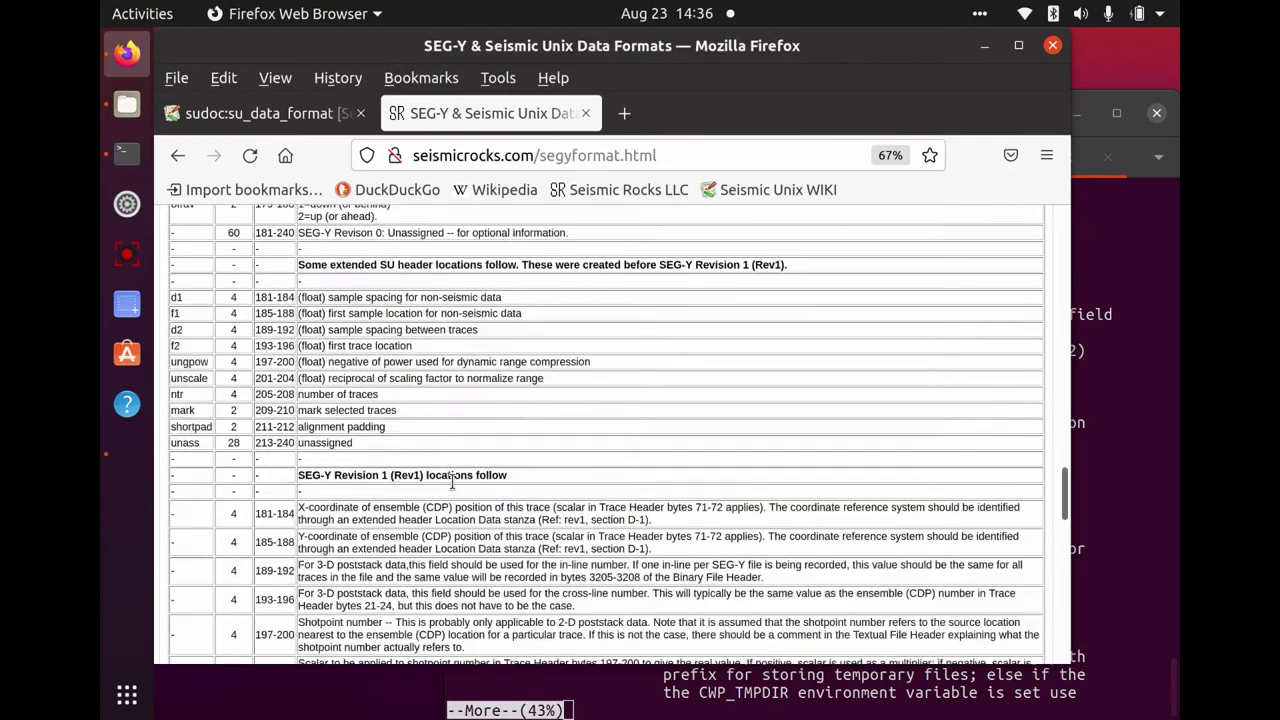
scroll(453, 487, "up", 1)
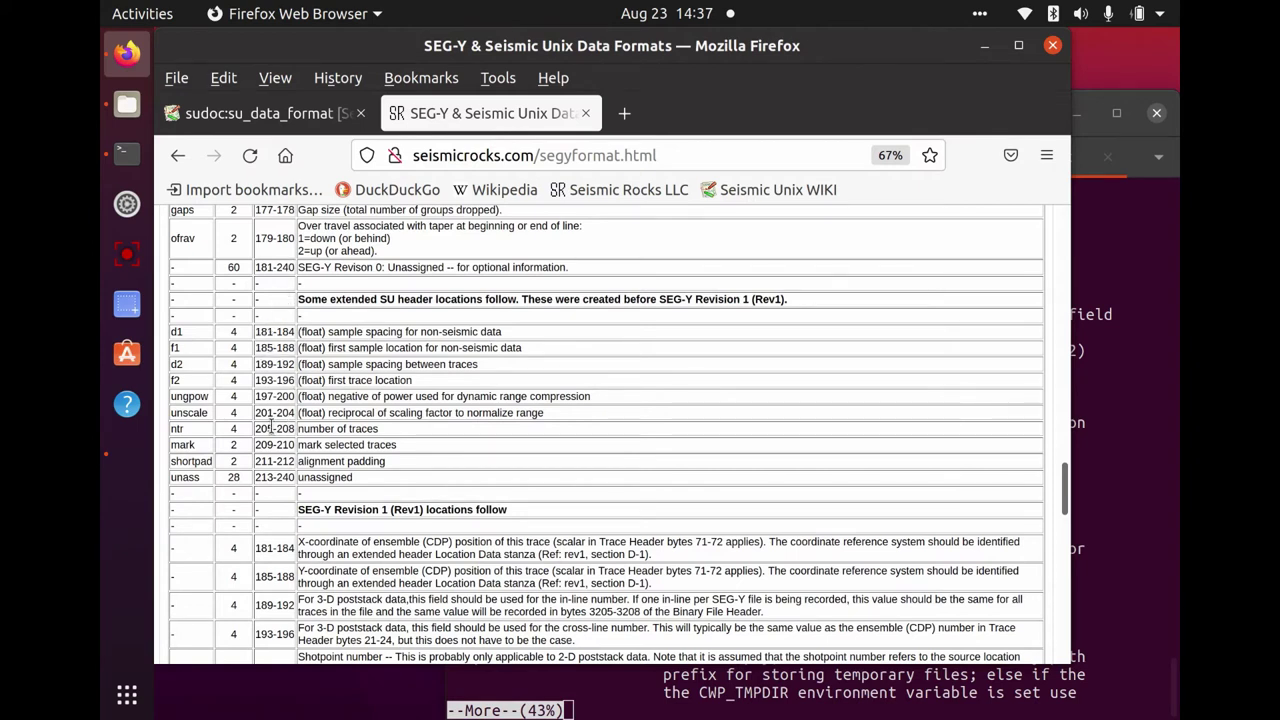
left_click(1124, 369)
key("space")
key("space")
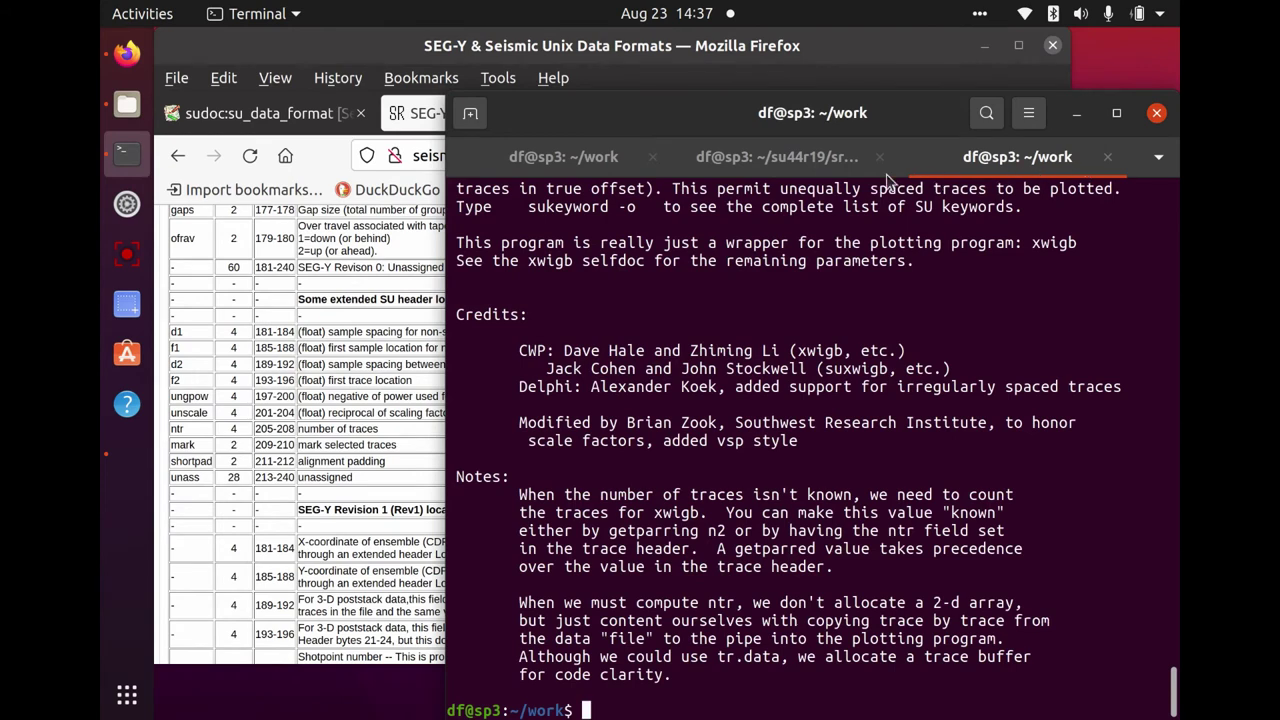
List the data_conversion folder with ll in its terminal session.
left_click(799, 166)
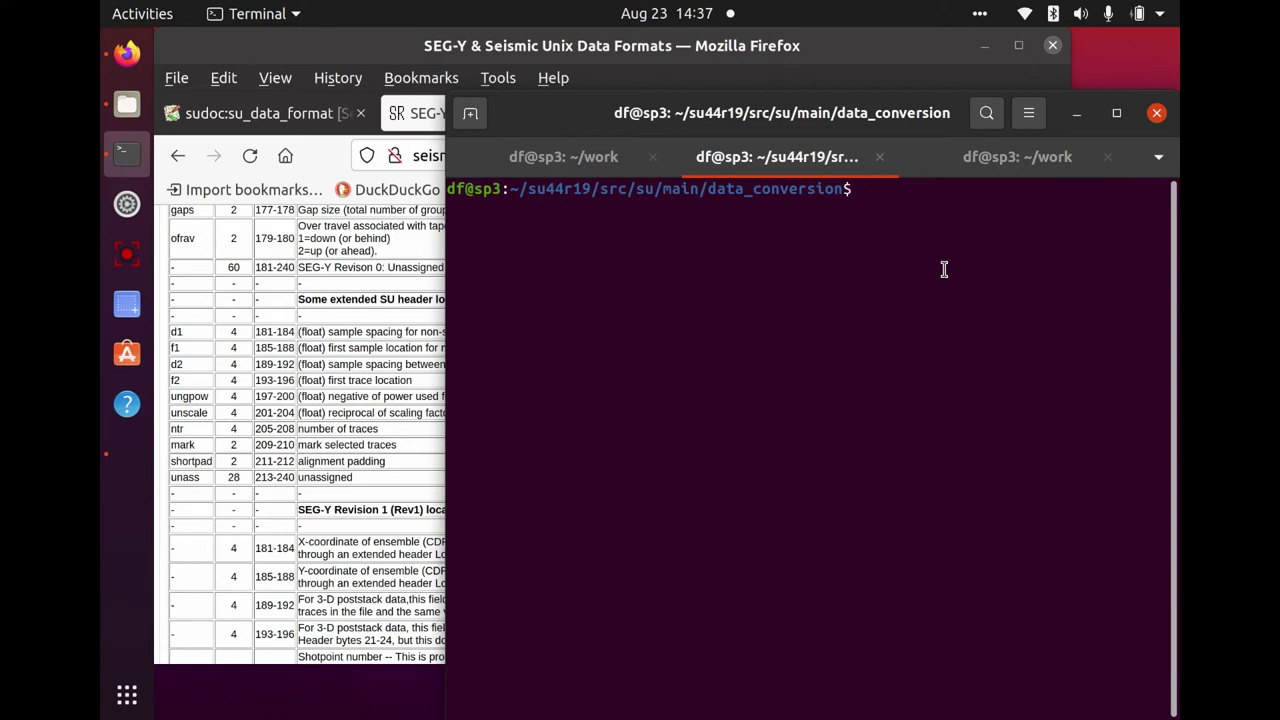
type("ll")
key("Return")
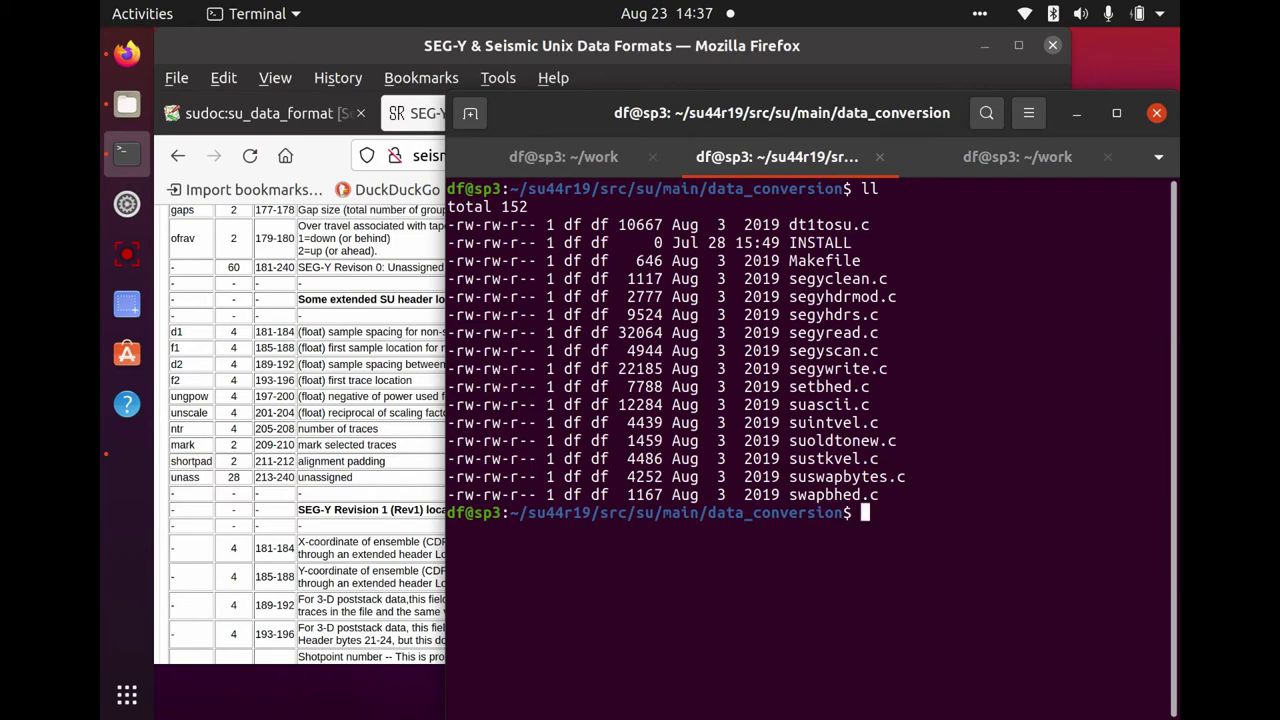
Print segyclean.c and view its loop zeroing f1, d1, f2, d2, ungpow, unscale, ntr and mark.
type("cat segy")
type("clean.c")
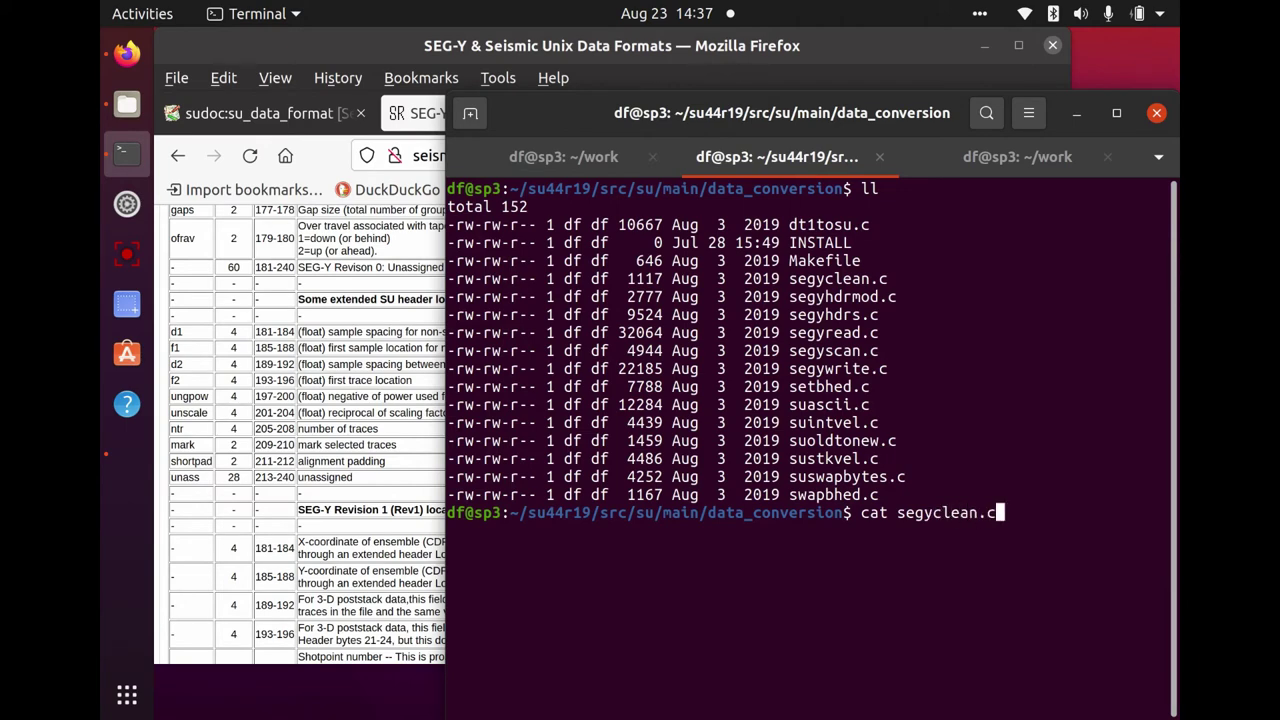
key("Return")
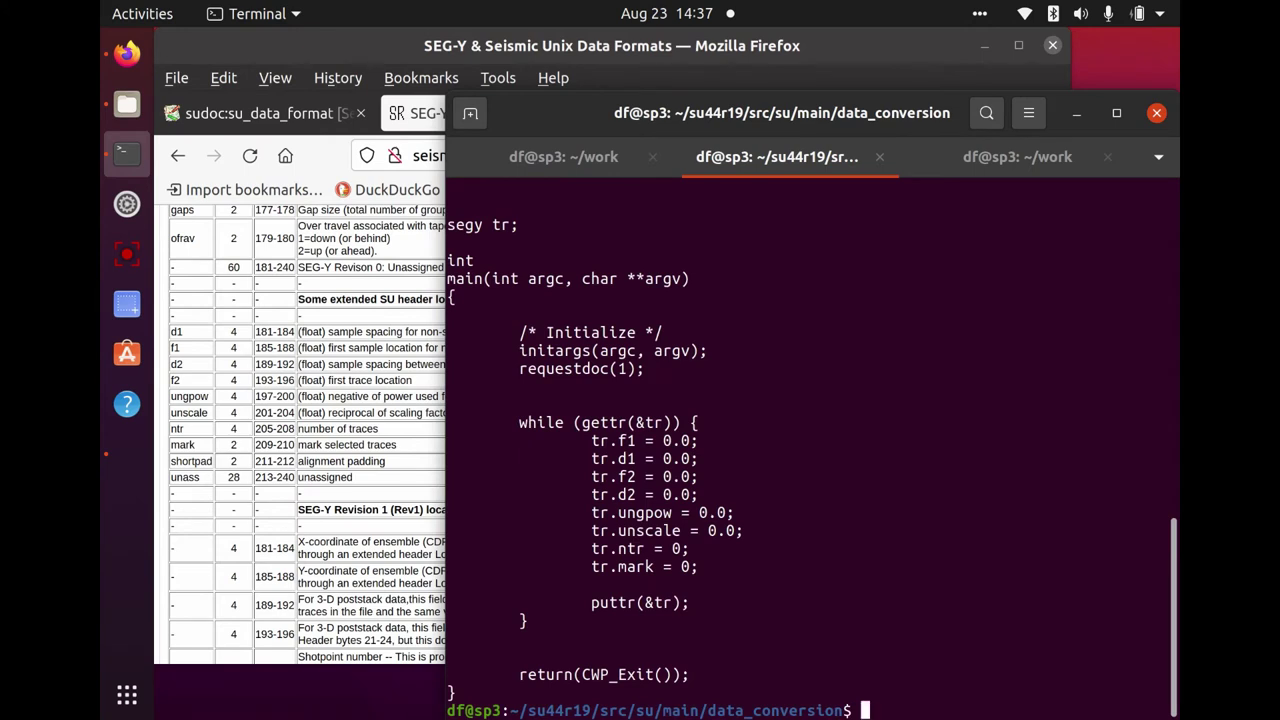
scroll(963, 289, "up", 4)
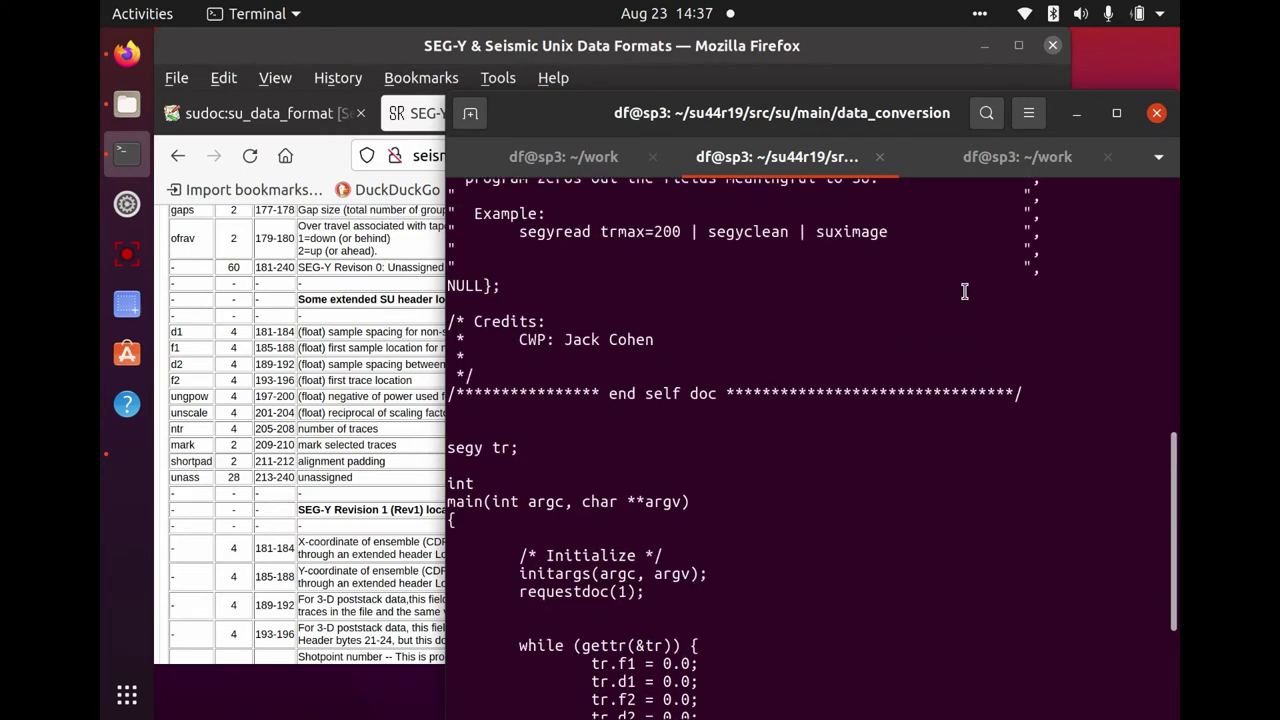
scroll(964, 291, "down", 4)
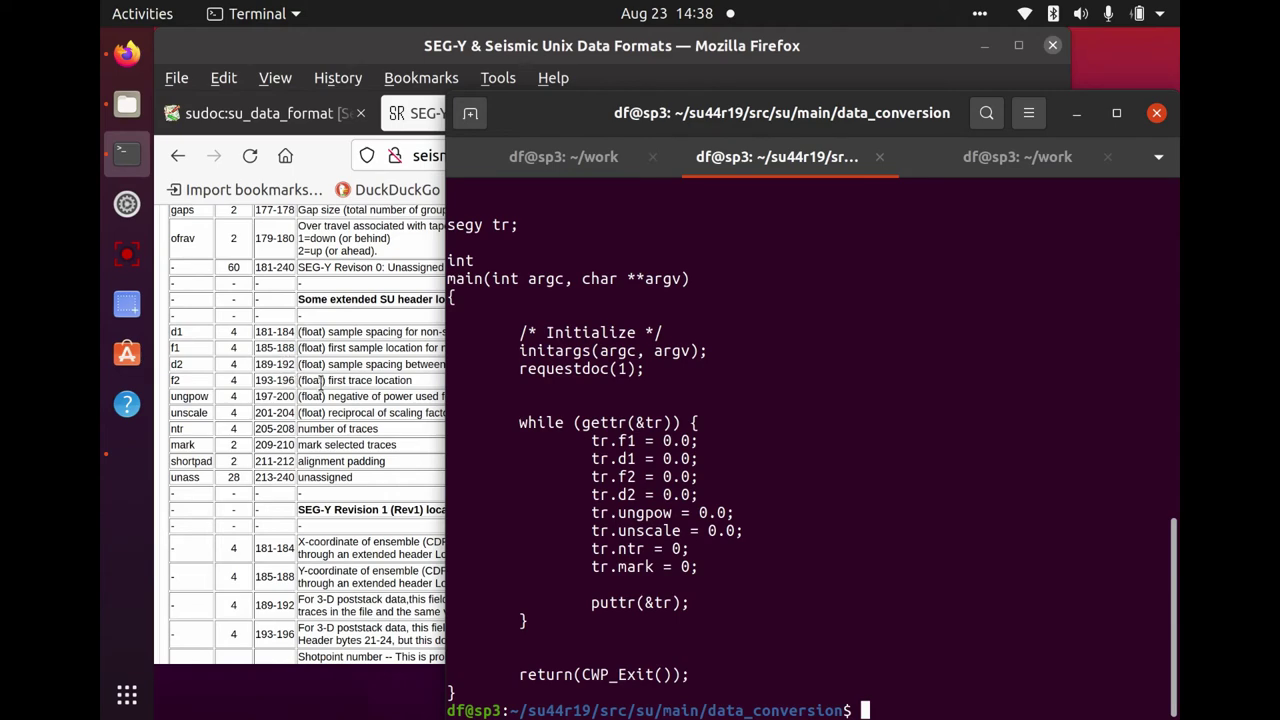
Reread the xwigb selfdoc, then view the ei.su surange output with cdp 5775–6014 and scalco 1.
left_click(1004, 168)
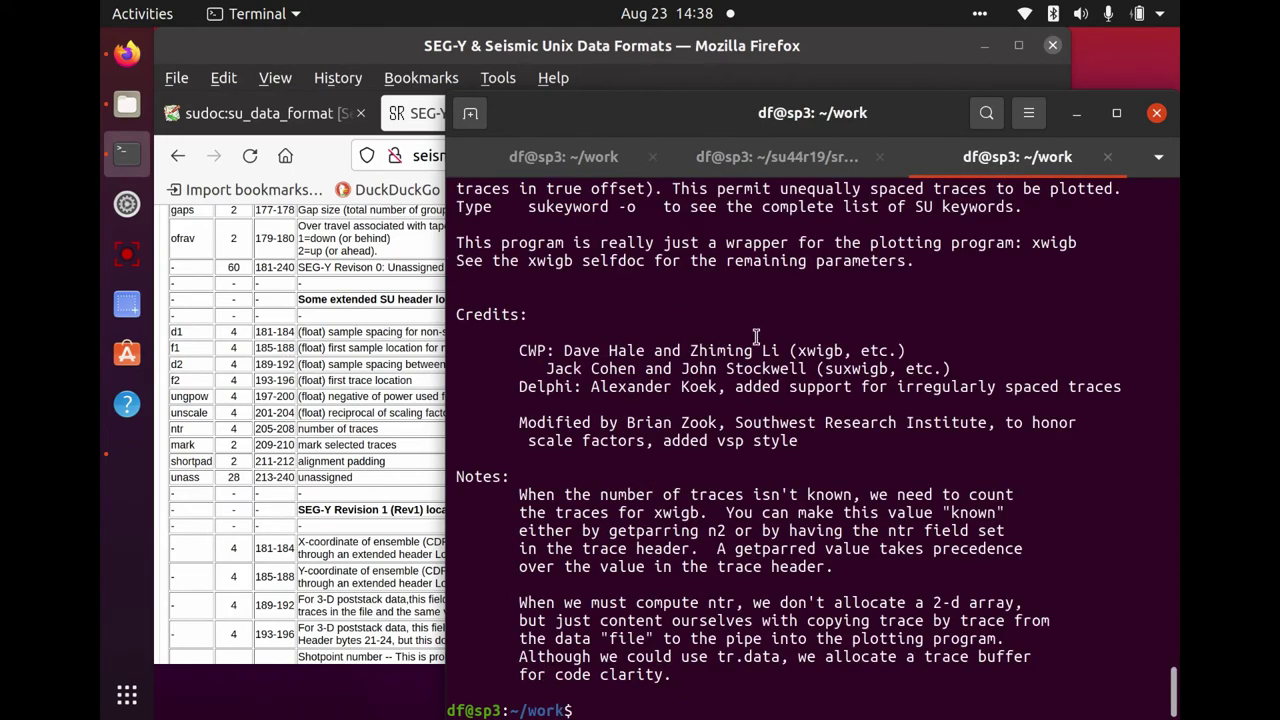
scroll(757, 343, "up", 13)
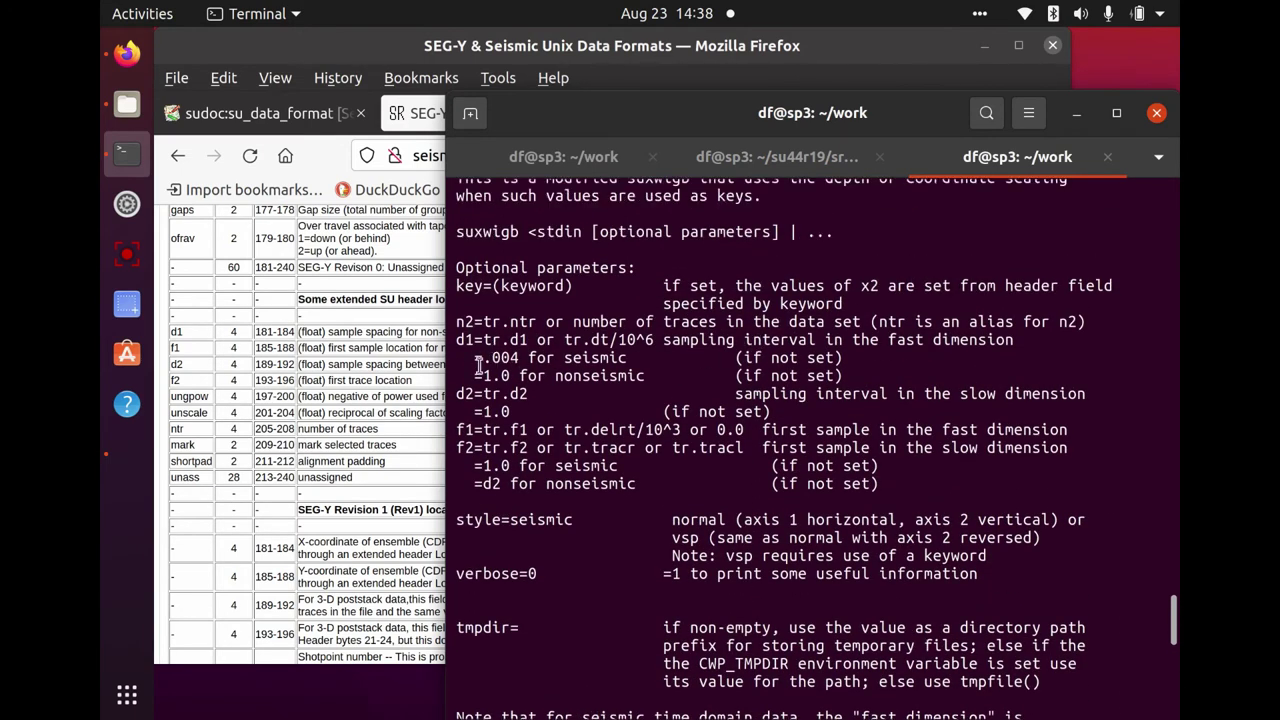
scroll(482, 356, "down", 1)
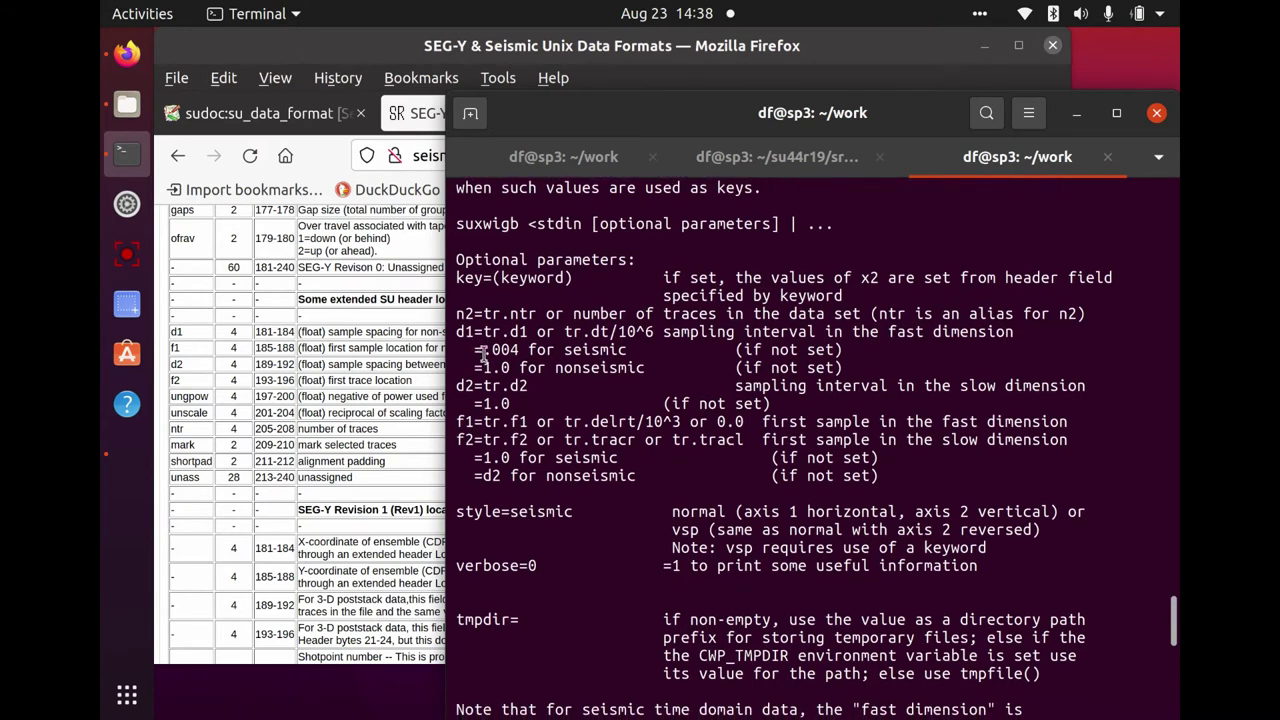
left_click(575, 162)
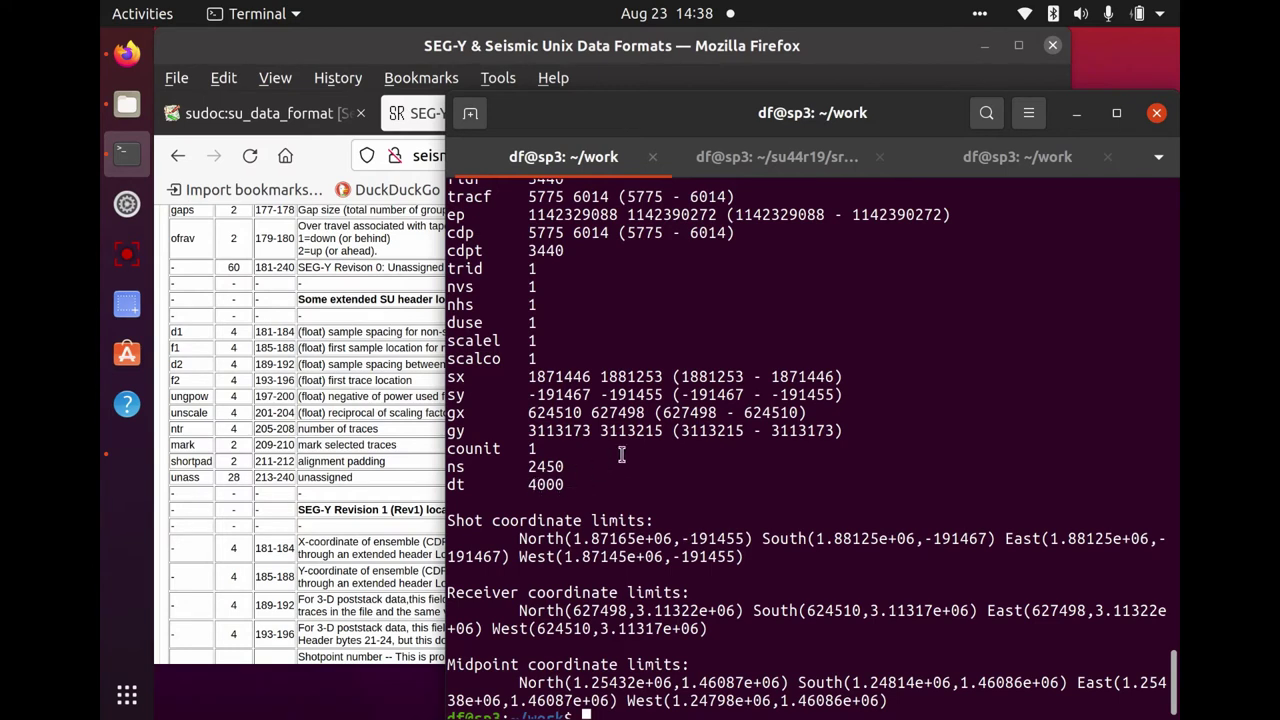
scroll(760, 390, "down", 1)
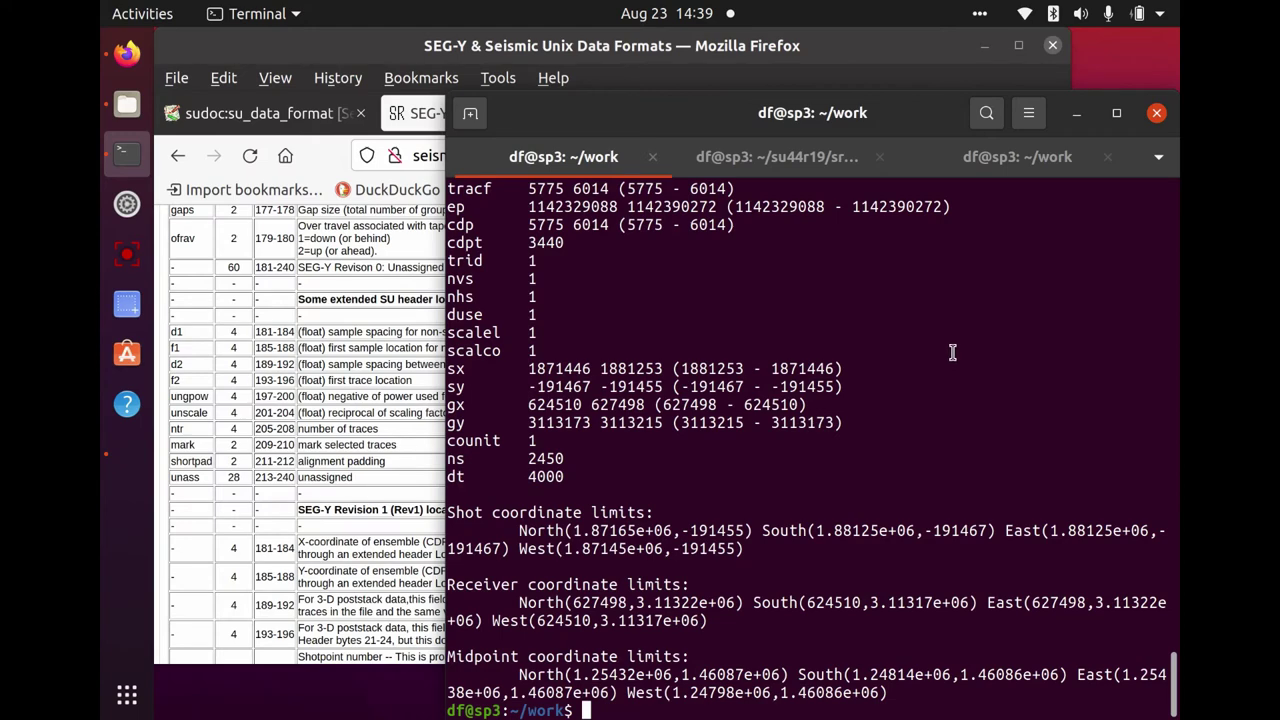
List the work folder with llrt, then enter segywrite tape=ei.2.sgy hfile=ei.txt bfile=ei.bin < ei.su.
key("Return")
key("Return")
key("Return")
type("llrt")
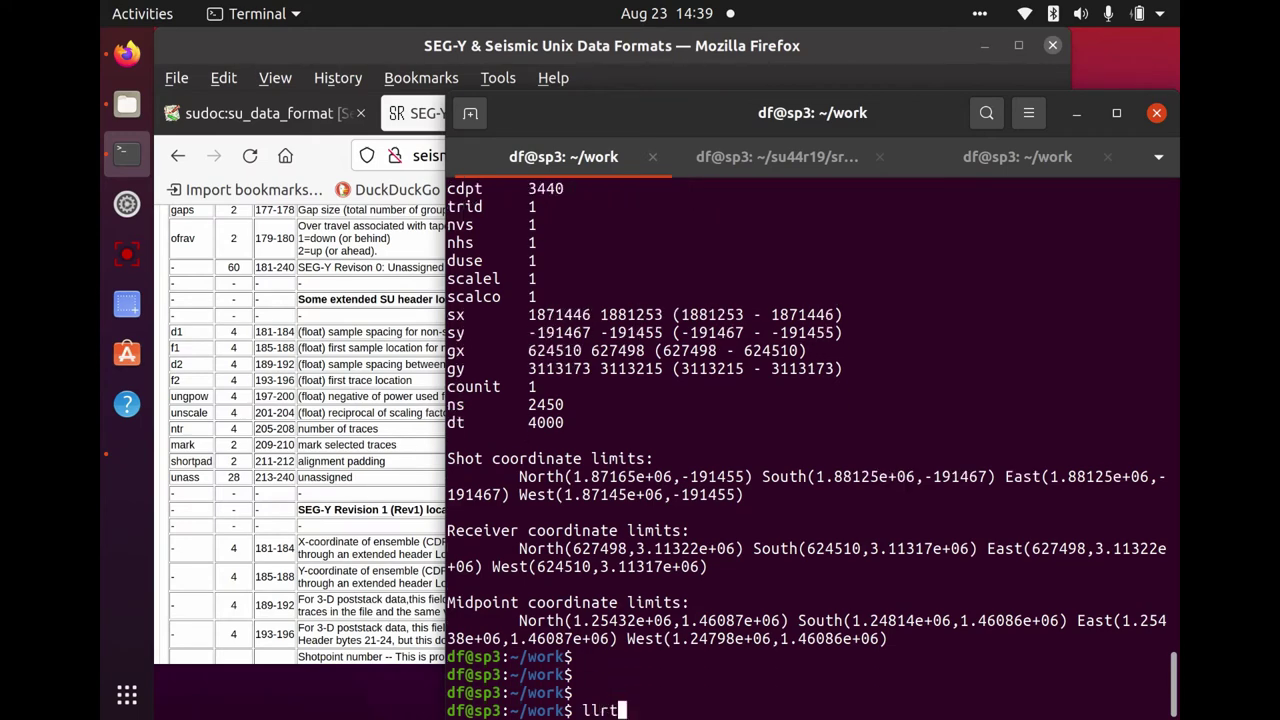
key("Return")
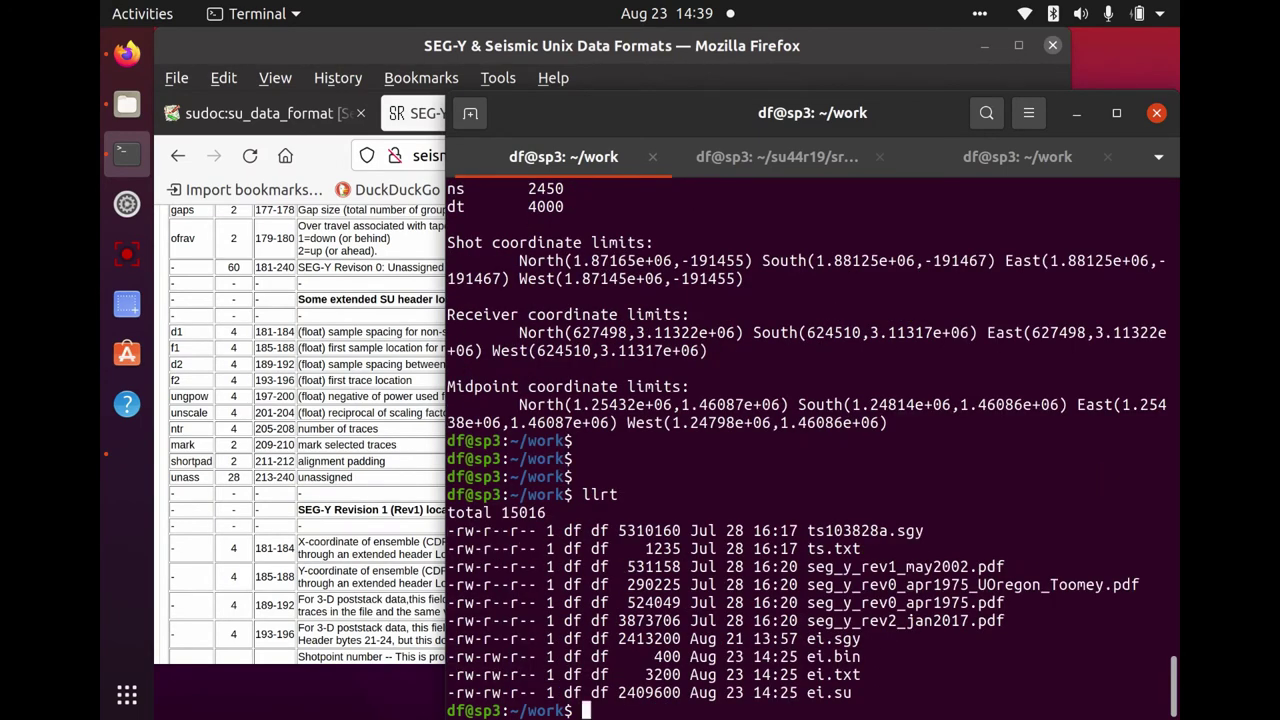
type("segywrite tape")
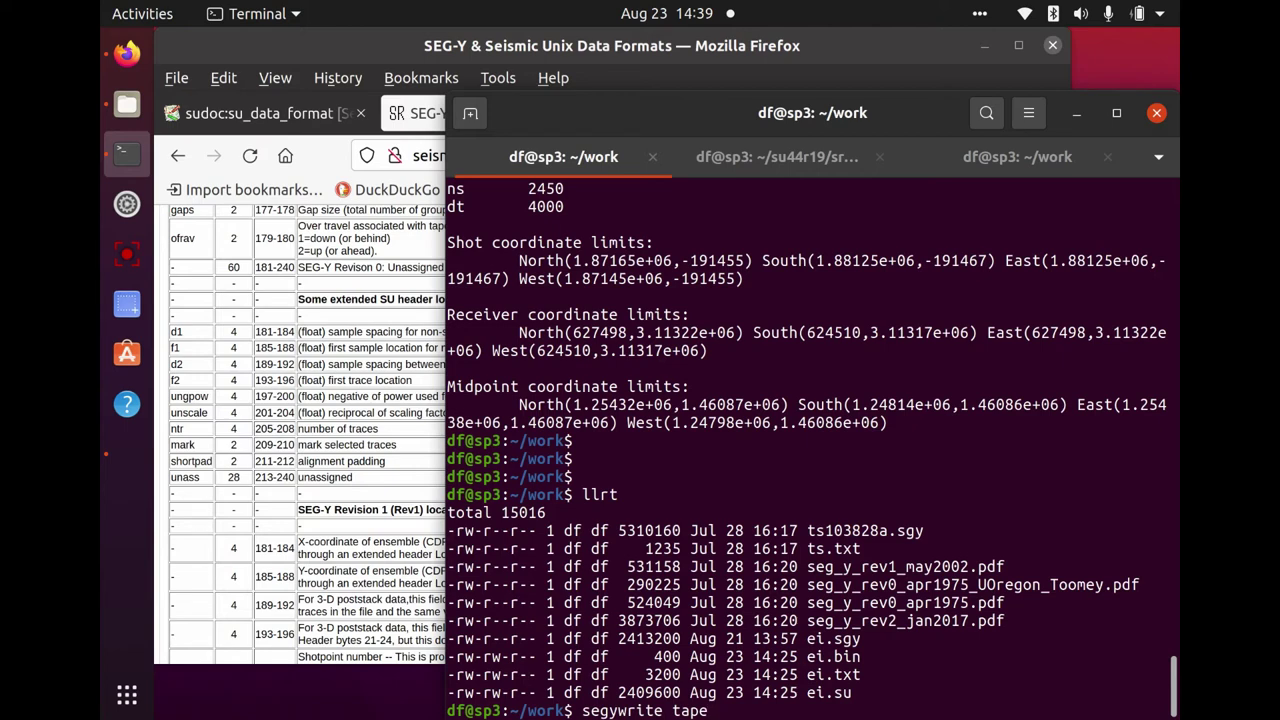
type("=ei.2.sgy")
type("hfile=")
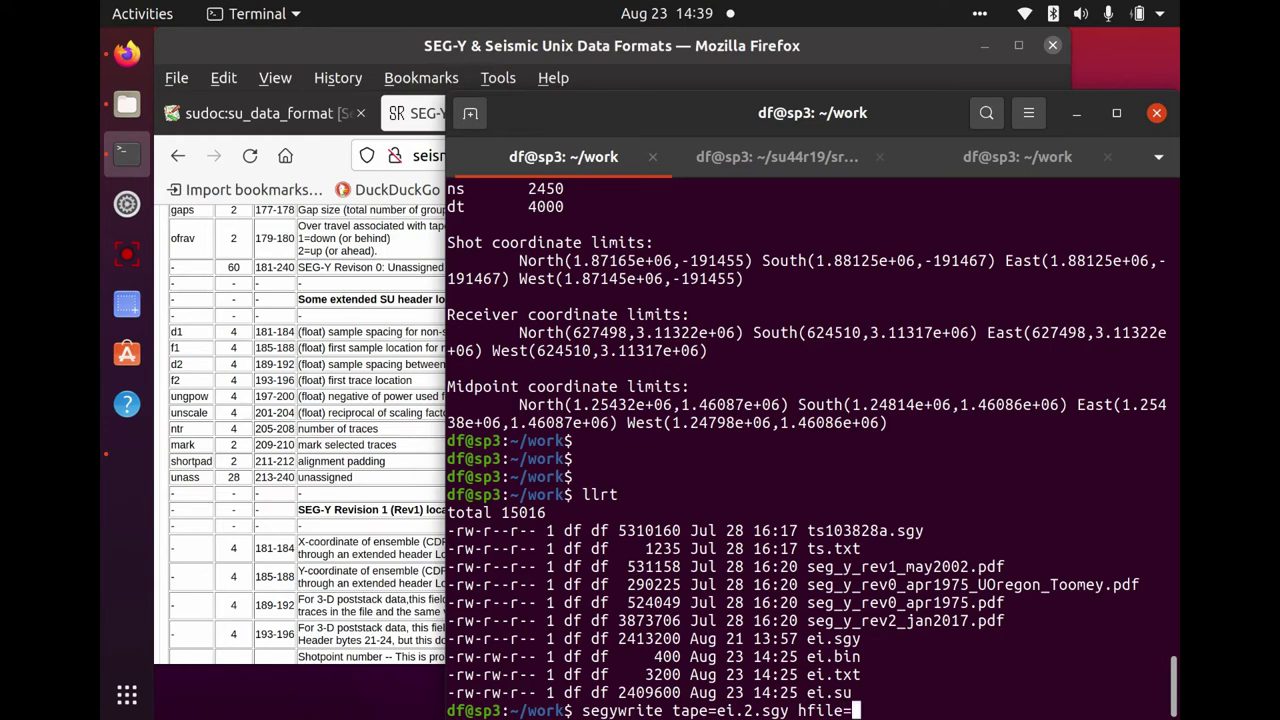
type("ei.txt bf")
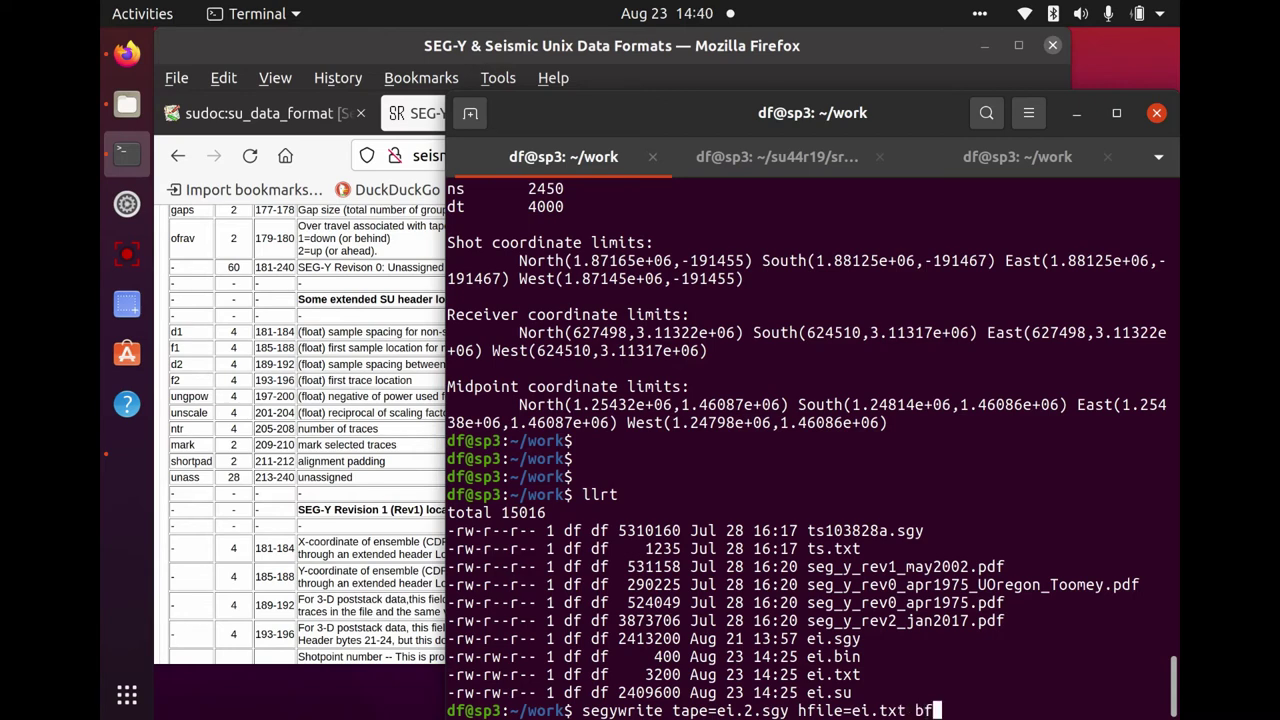
type("ile=ei.bin < ")
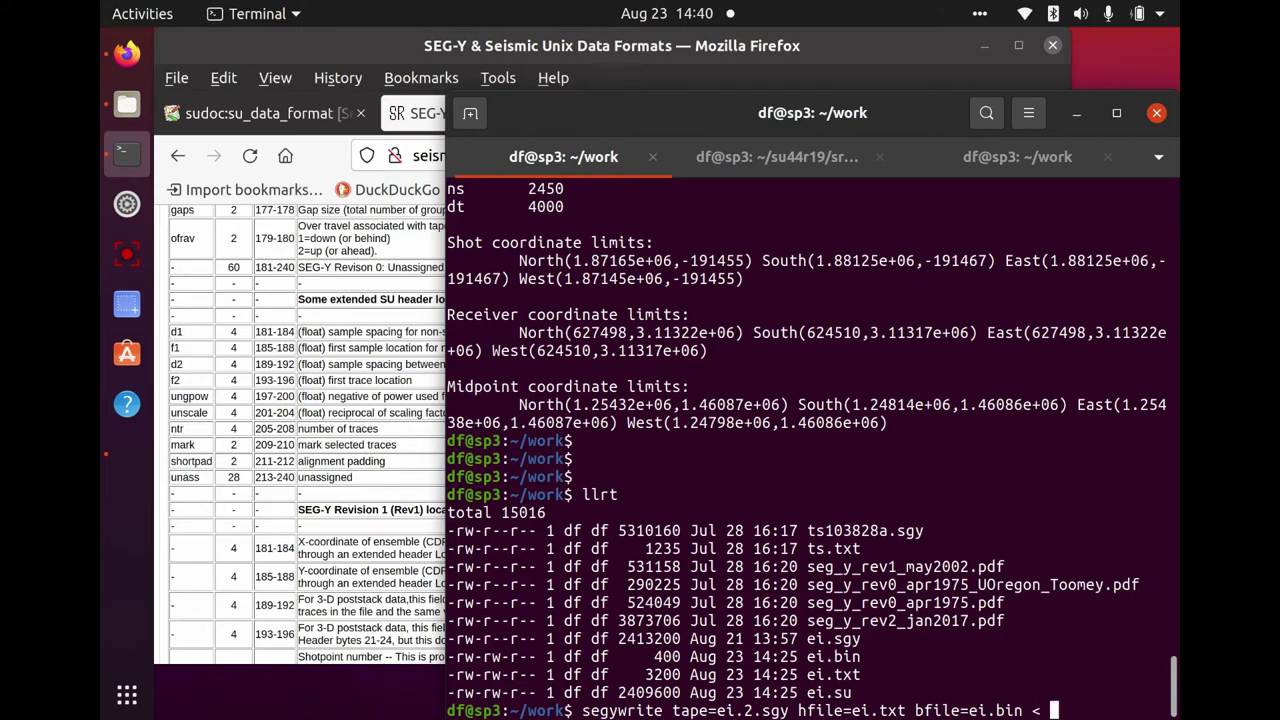
type("ei.su")
Write ei.2.sgy with segywrite and list the folder with llrt.
key("Return")
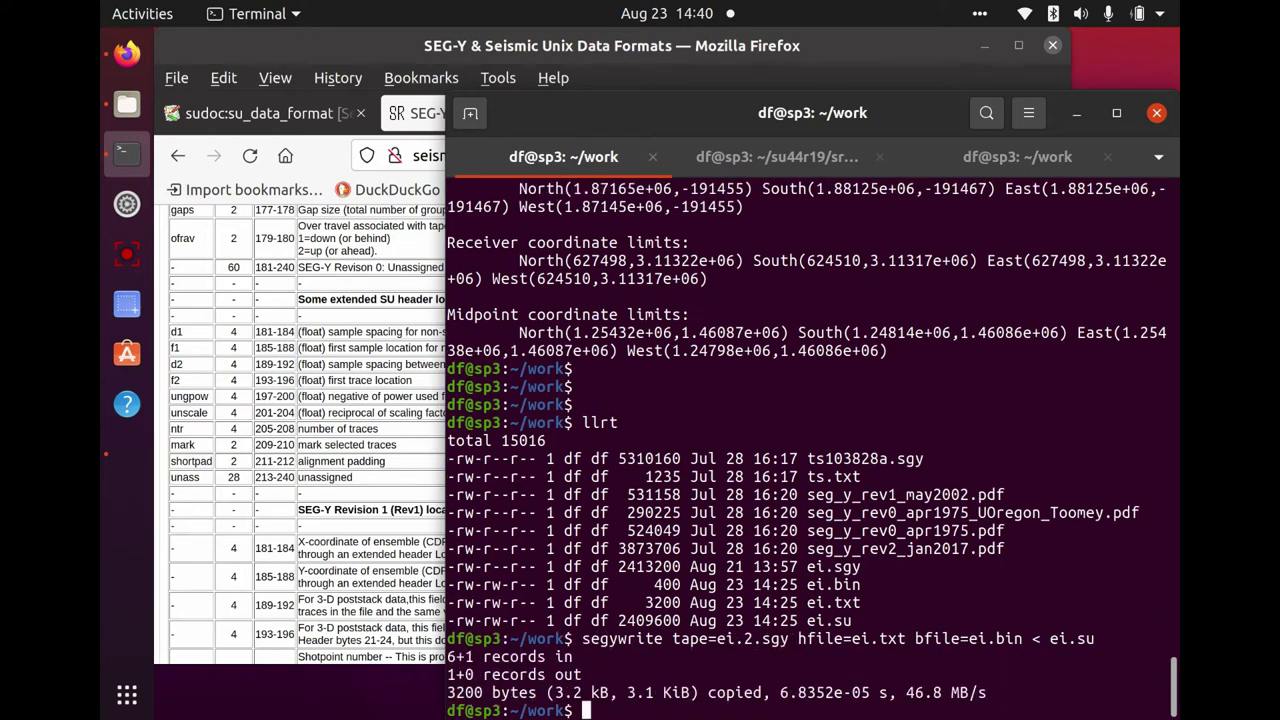
type("llrt")
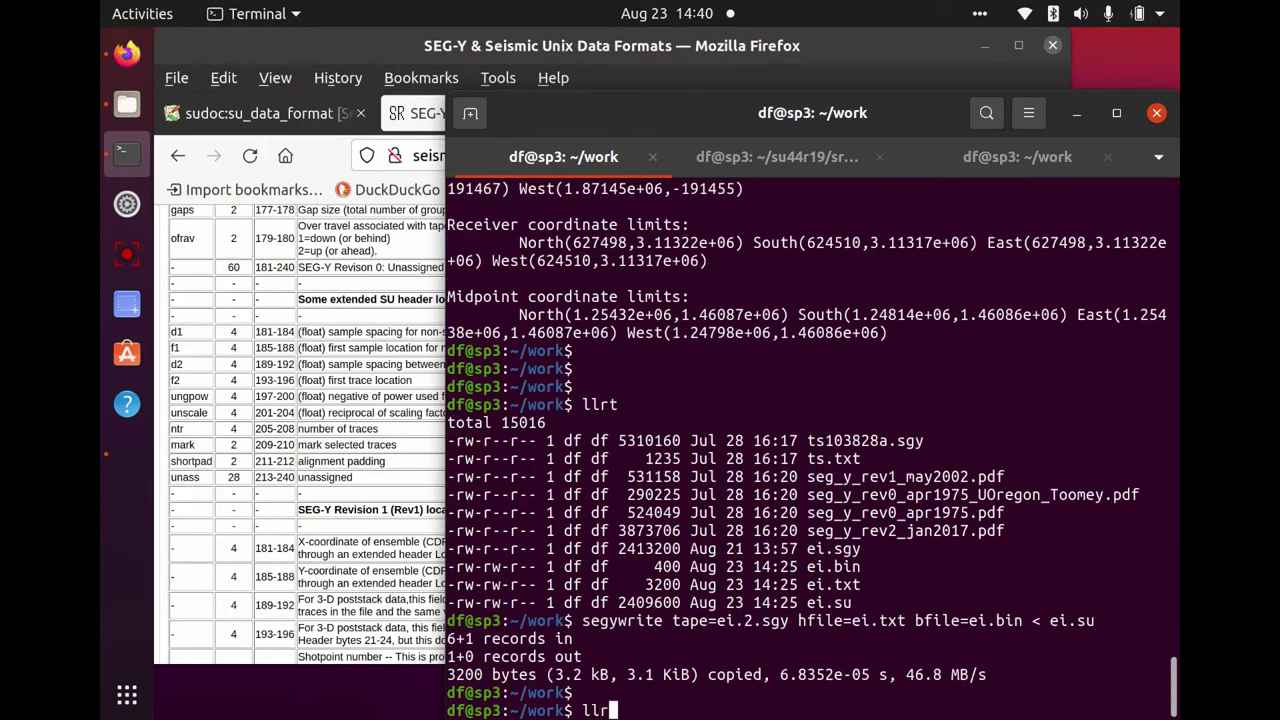
key("Return")
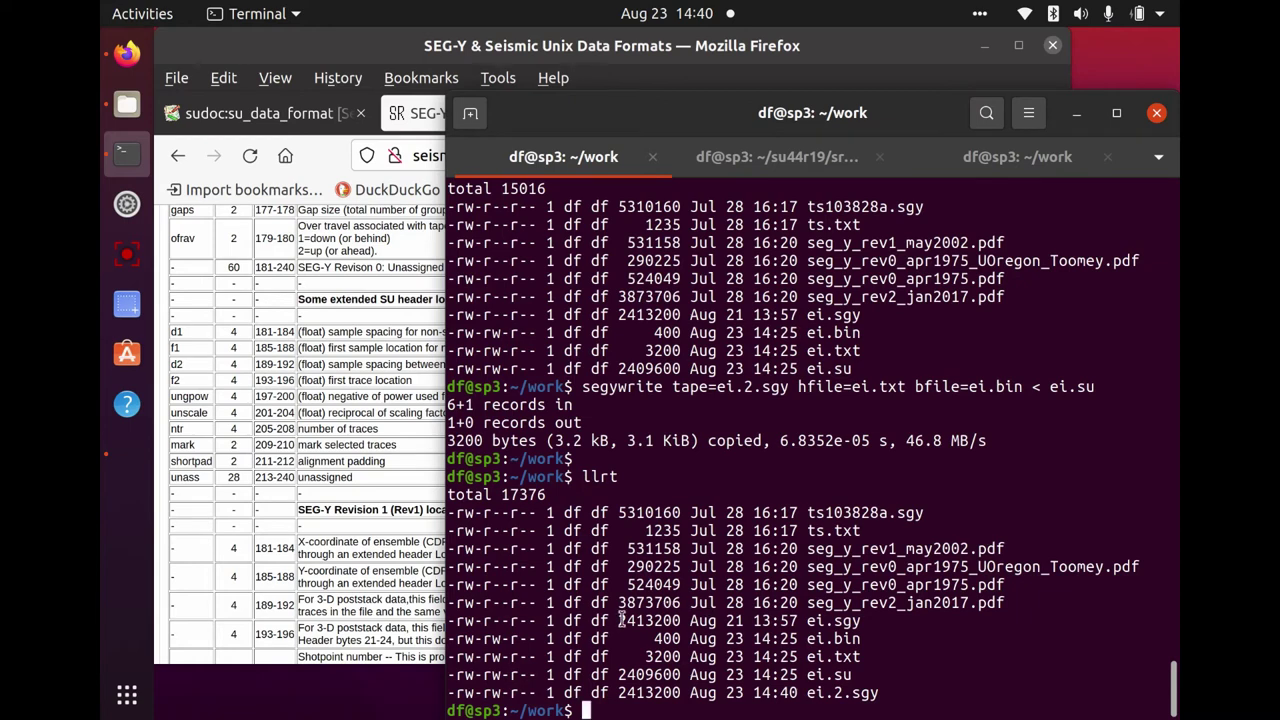
Compare the 2413200-byte sizes of ei.sgy and ei.2.sgy, then type 'suplane | suximage'.
left_click_drag(618, 620, 683, 623)
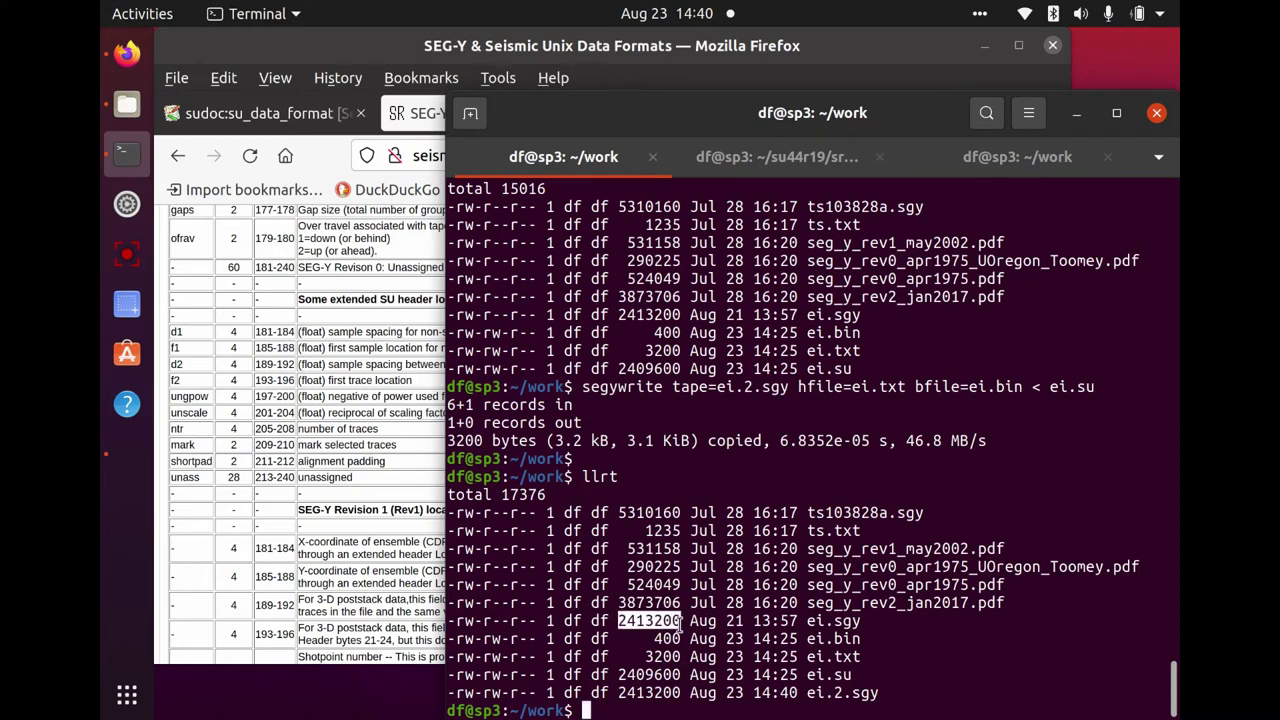
left_click(620, 693)
left_click_drag(618, 693, 682, 694)
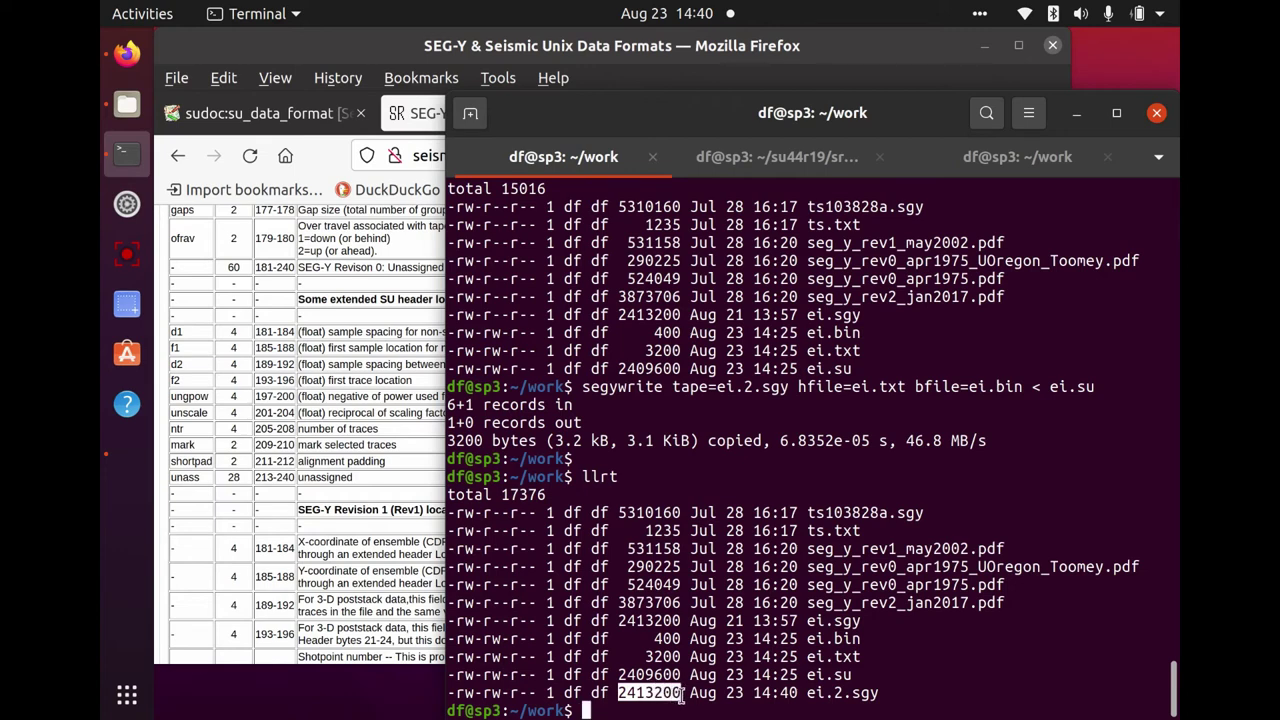
left_click(918, 603)
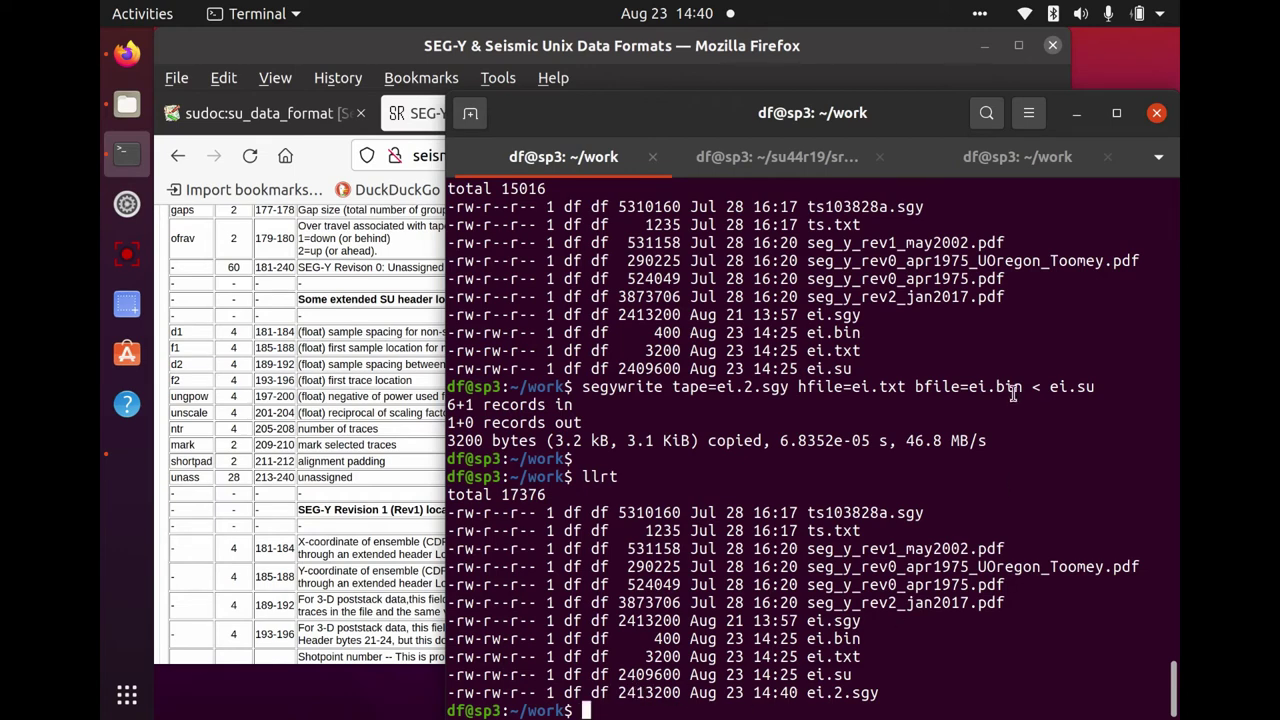
key("Return")
key("Return")
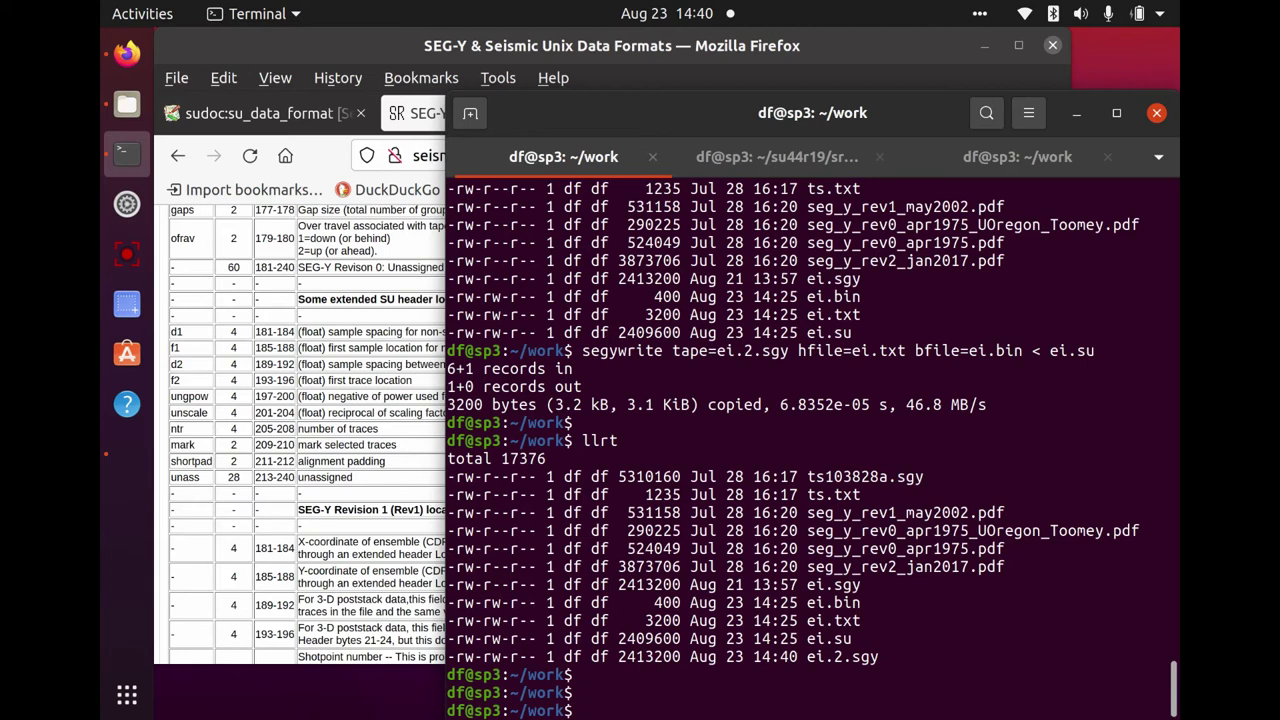
type("suplane | sux")
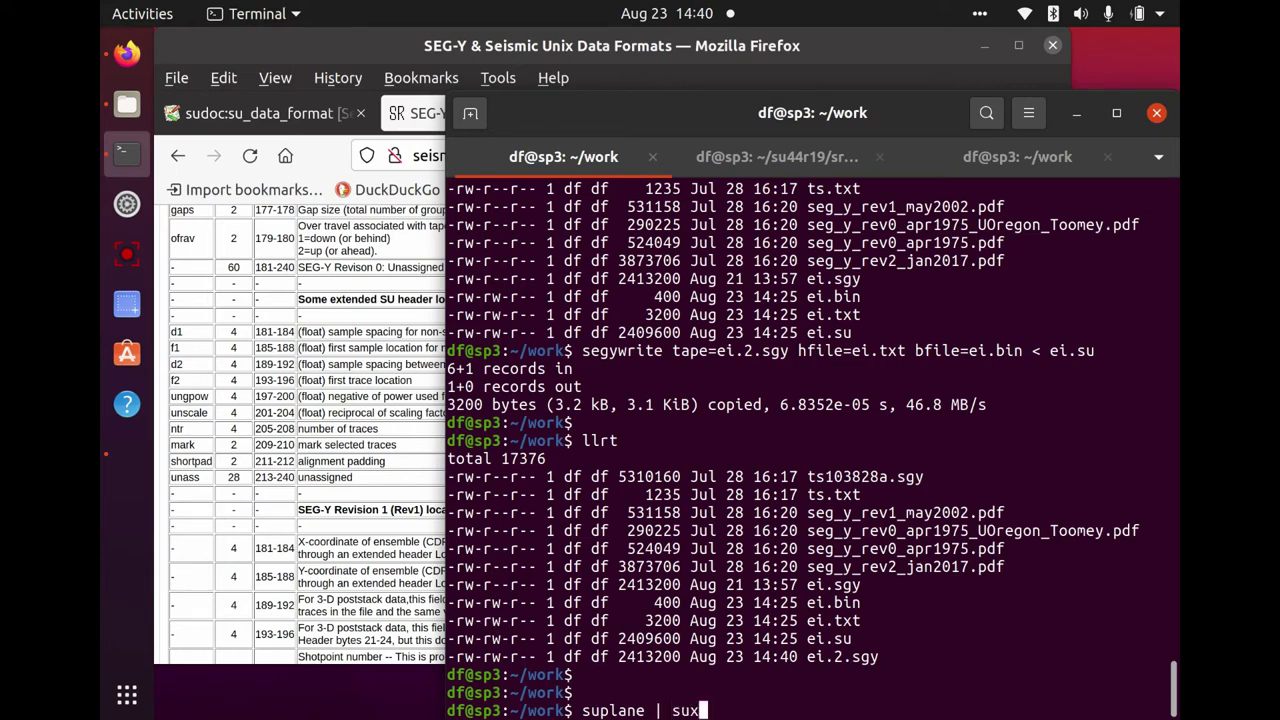
type("image")
Show the suplane three-event synthetic in suximage, enlarge the plot, then close it.
key("Return")
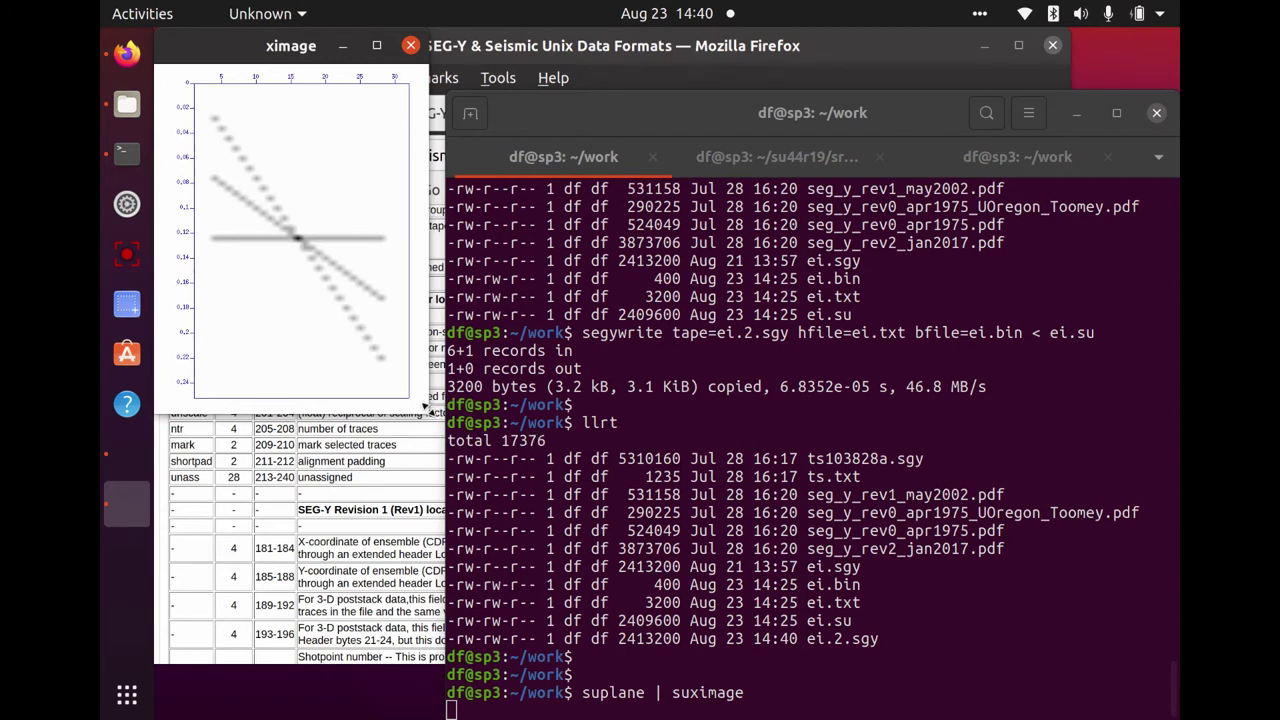
left_click_drag(423, 408, 512, 456)
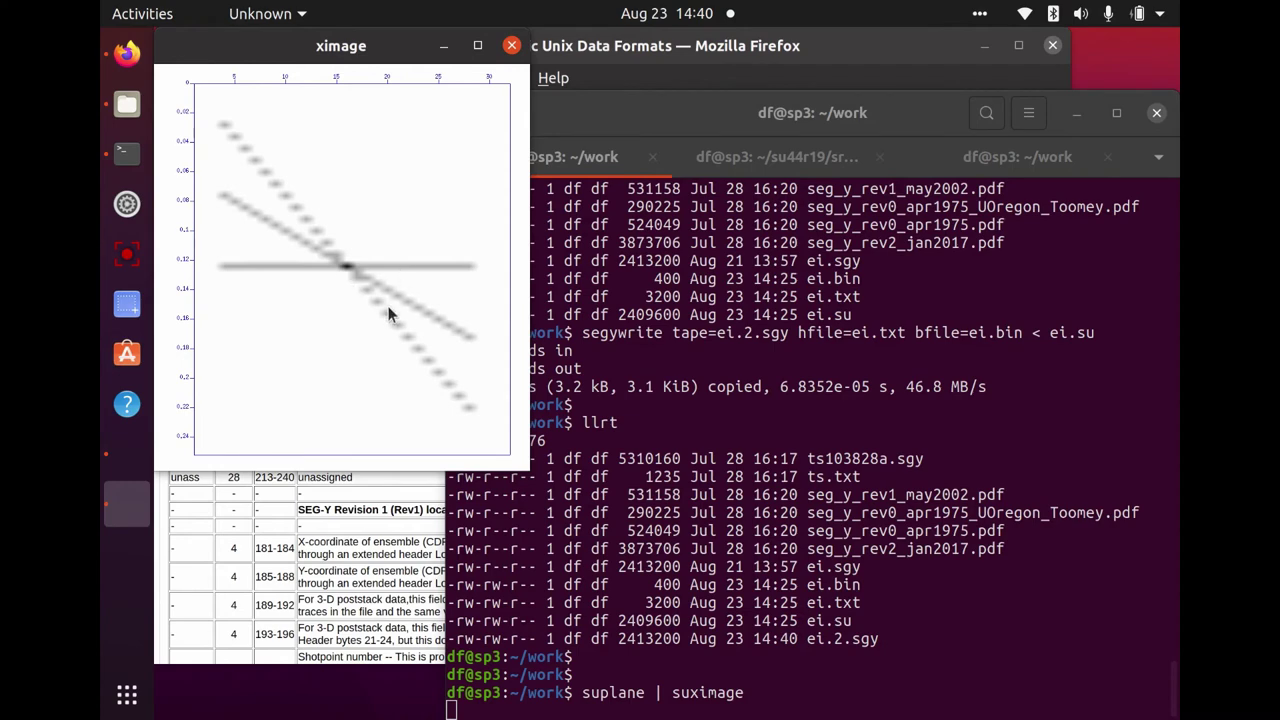
left_click(512, 47)
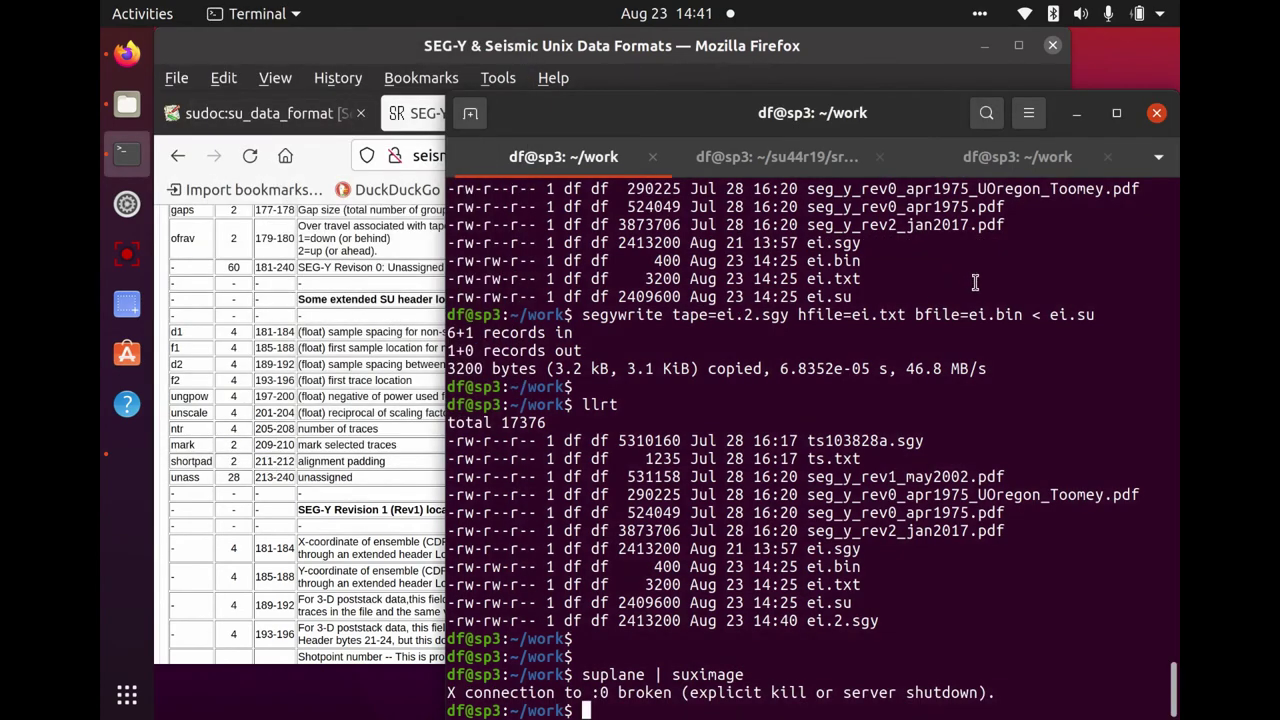
key("Return")
key("Return")
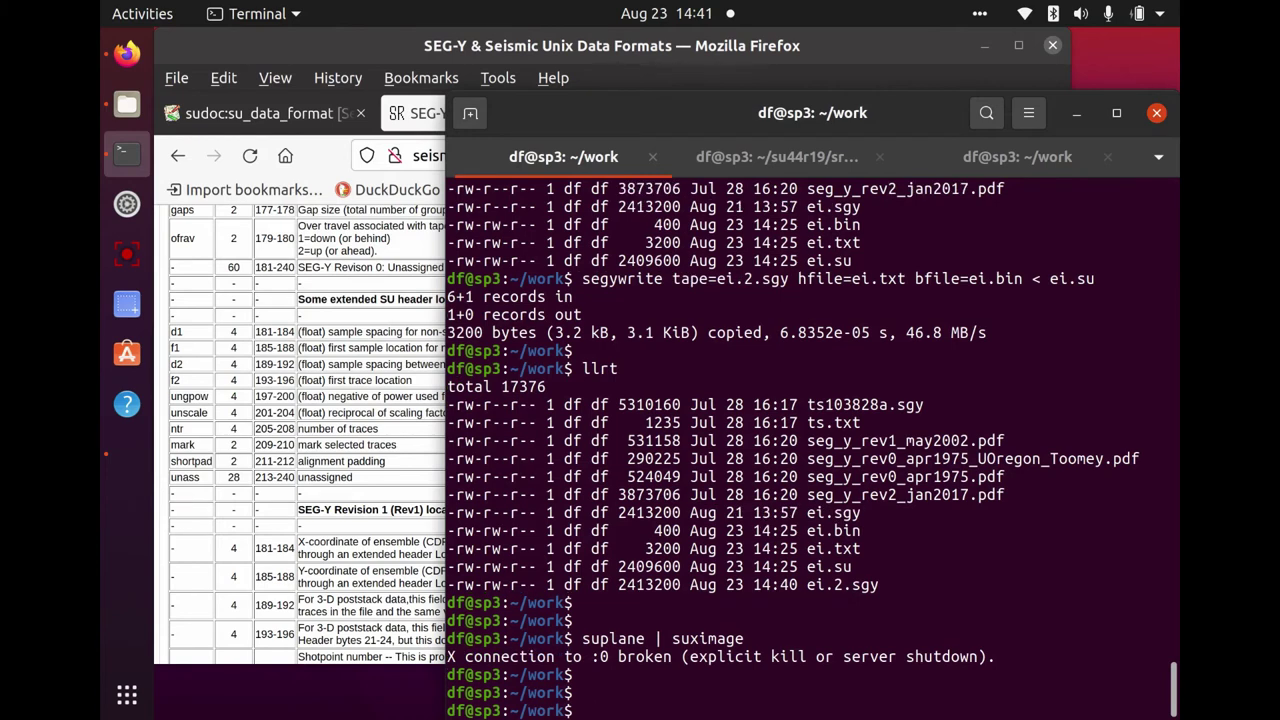
Save suplane output as plane.su, extract plane.txt and plane.bin with segyhdrs, and list files.
type("suplane > plane")
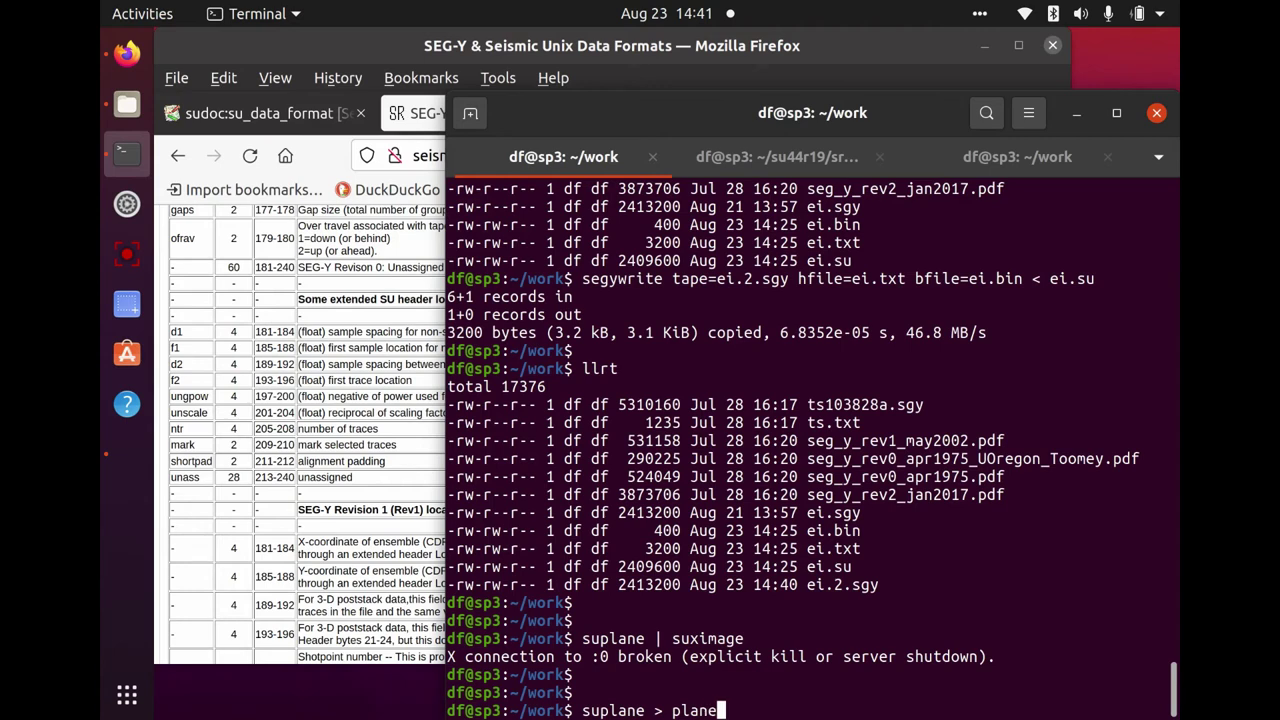
type(".su")
key("Return")
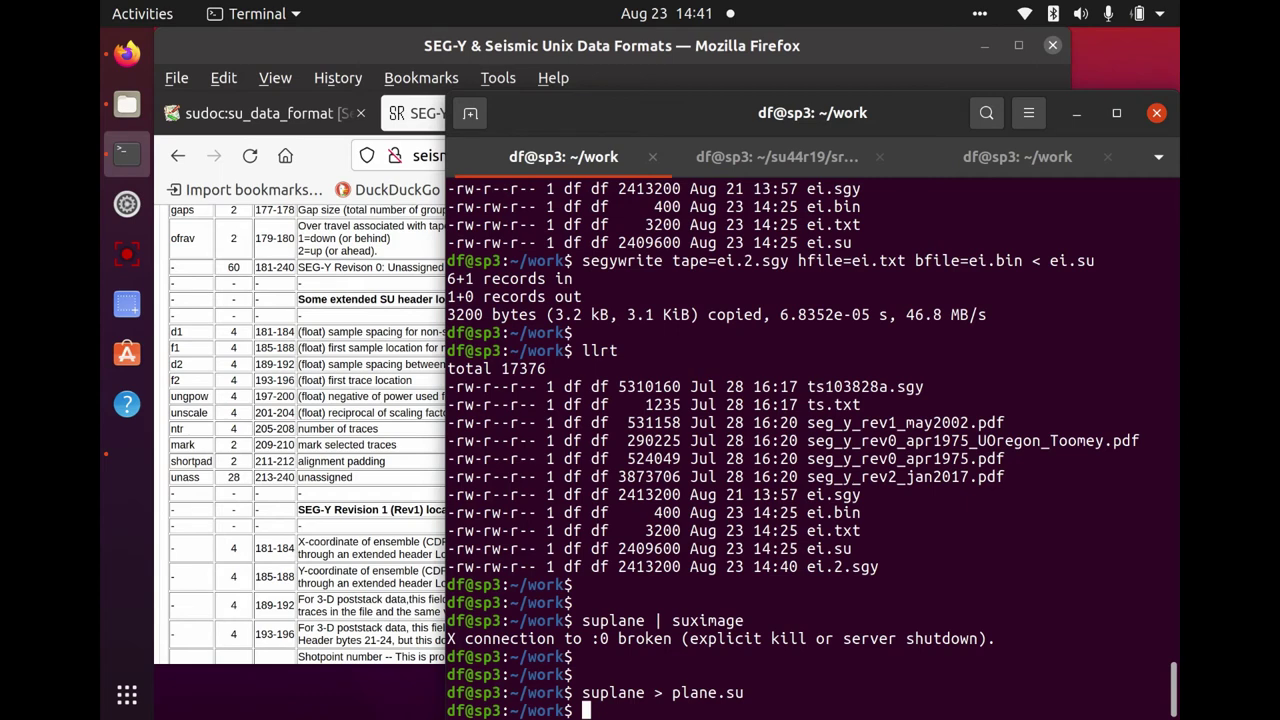
type("segyhdrs")
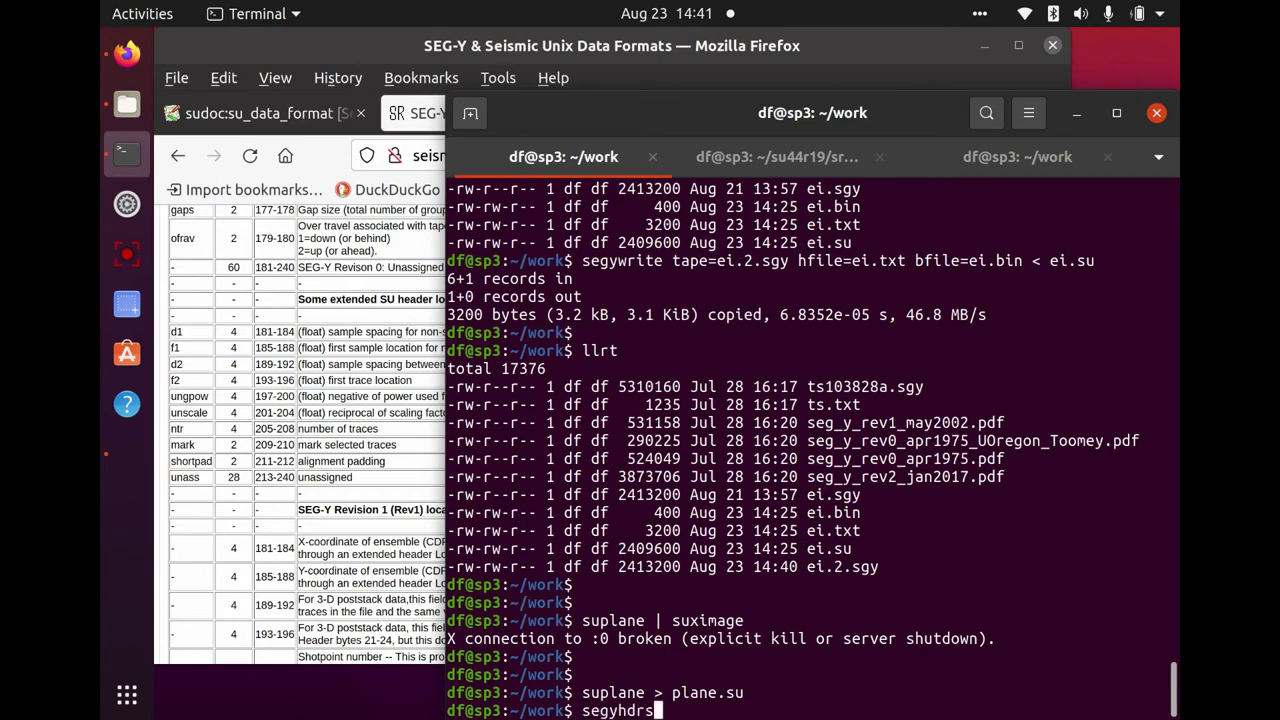
type(" < plane.su hfile=")
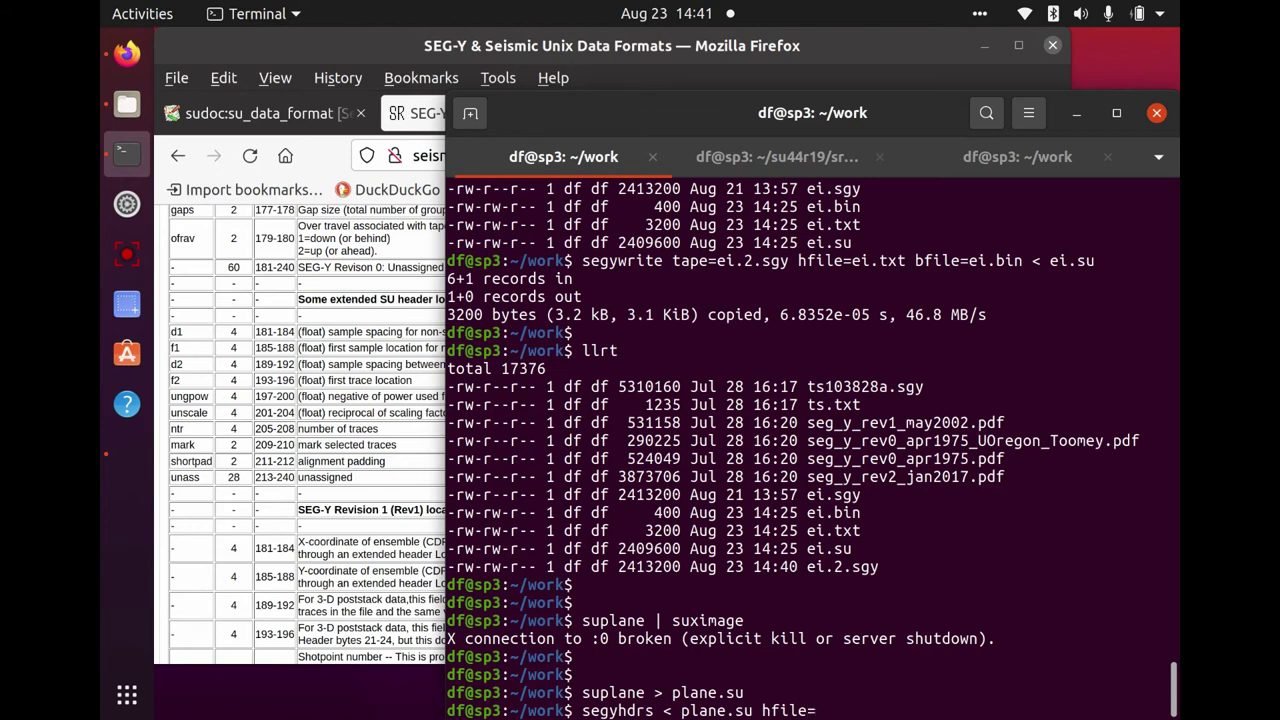
type("plane.txt bfile=")
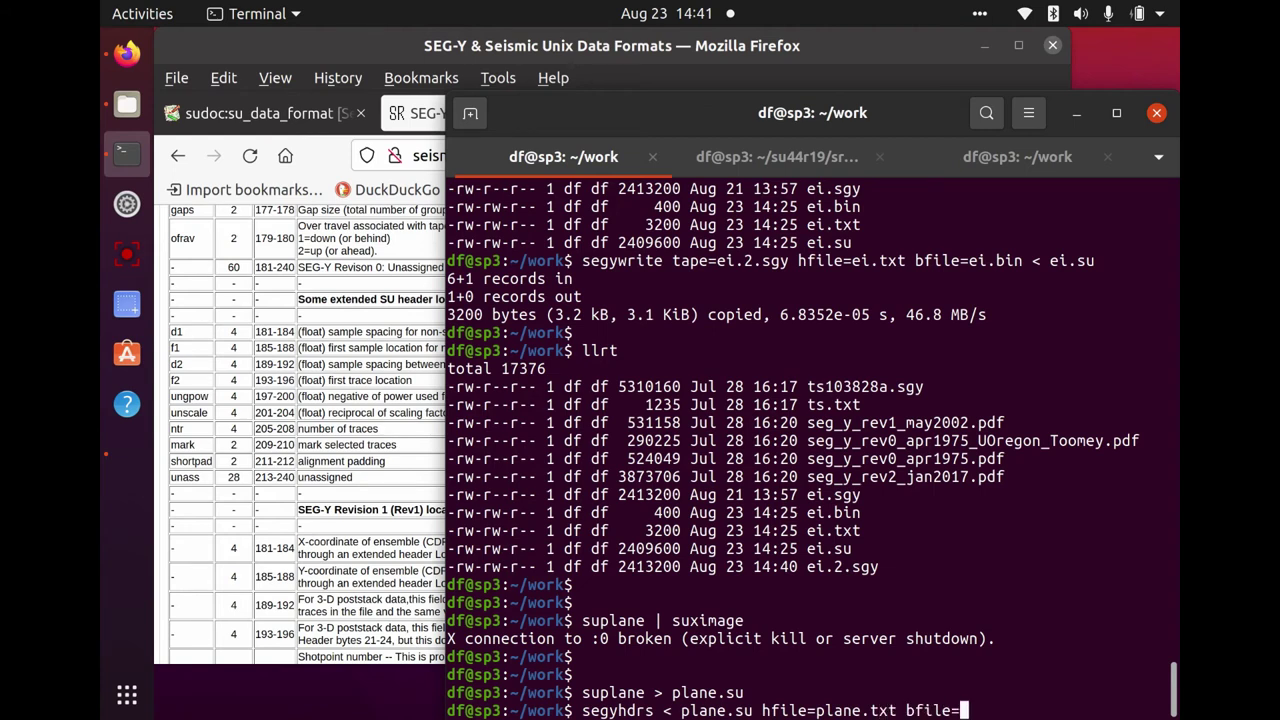
type("plane.bin")
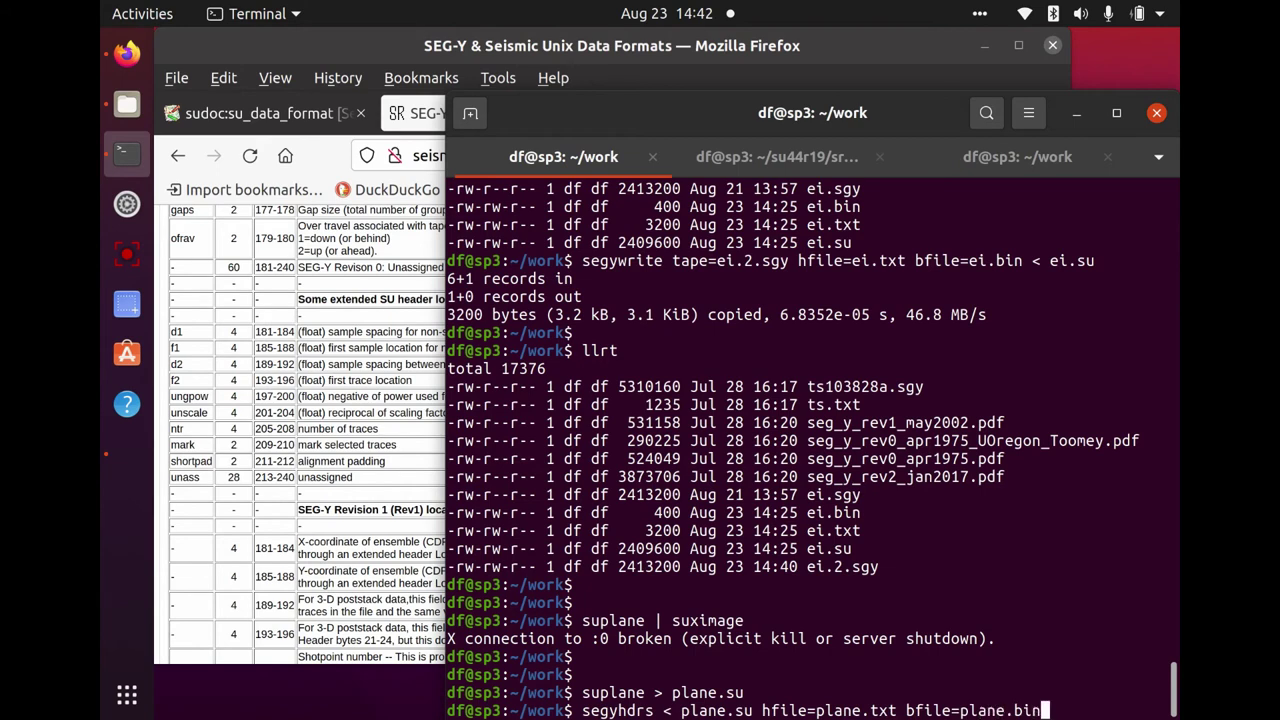
key("Return")
type("llrt")
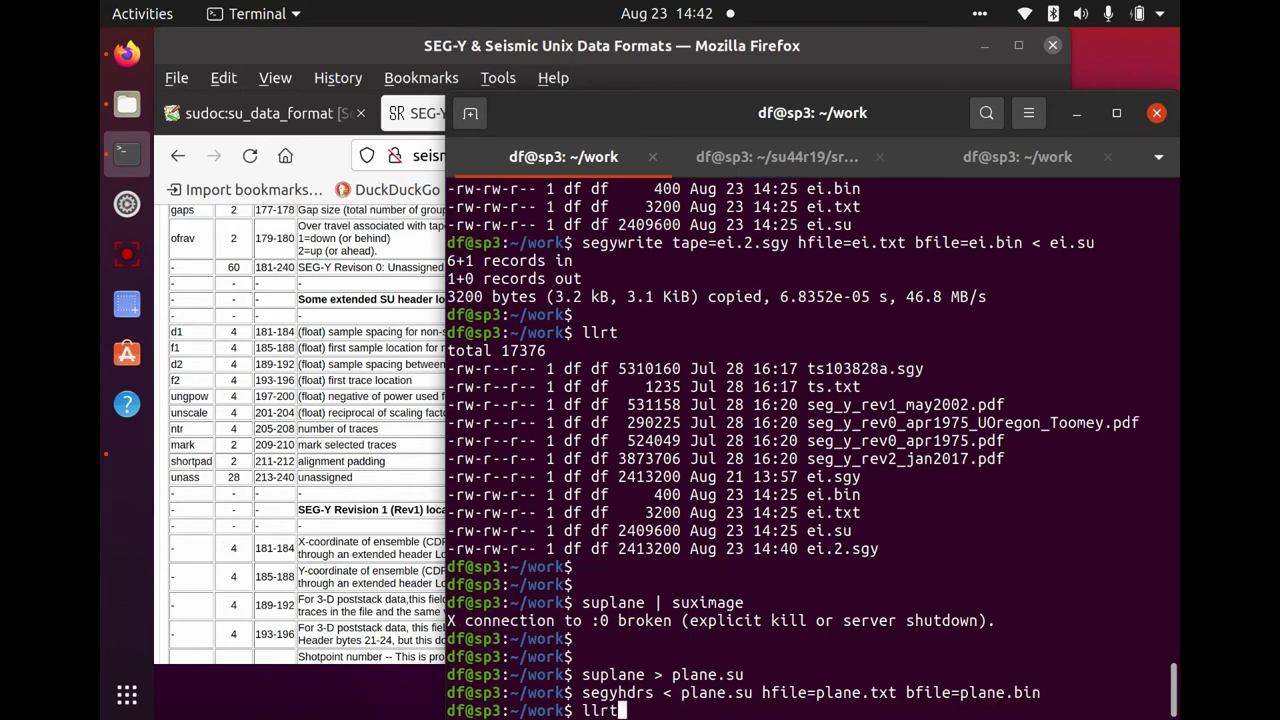
key("Return")
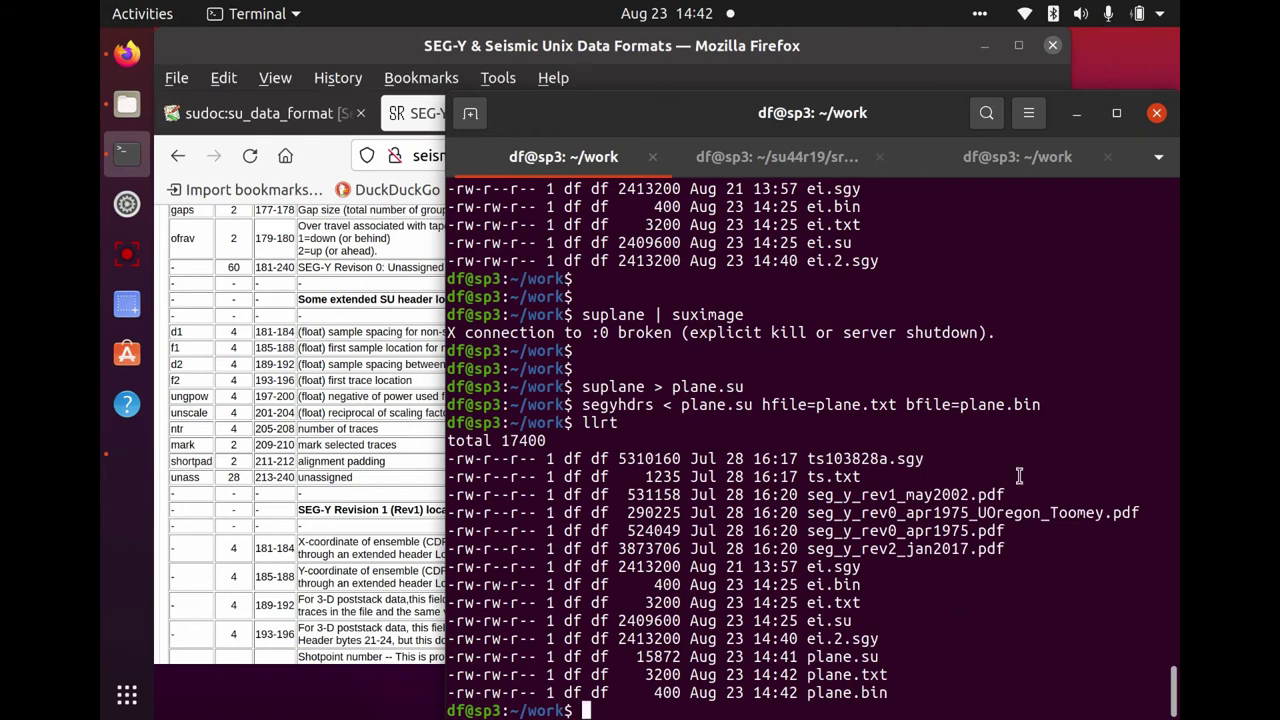
Enter 'segywrite tape=plane.sgy hfile=plane.txt bfile=plane.bin < plane.su' without running it.
type("segywri")
key("Tab")
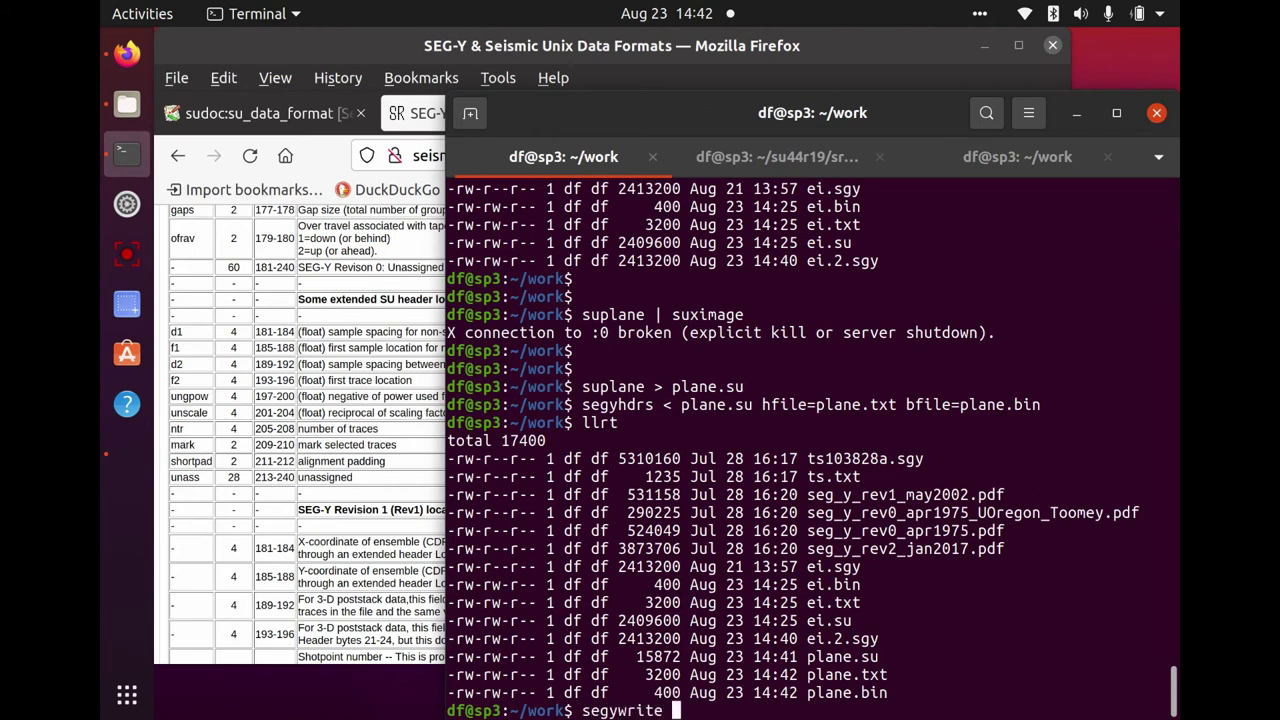
type("tape=plane")
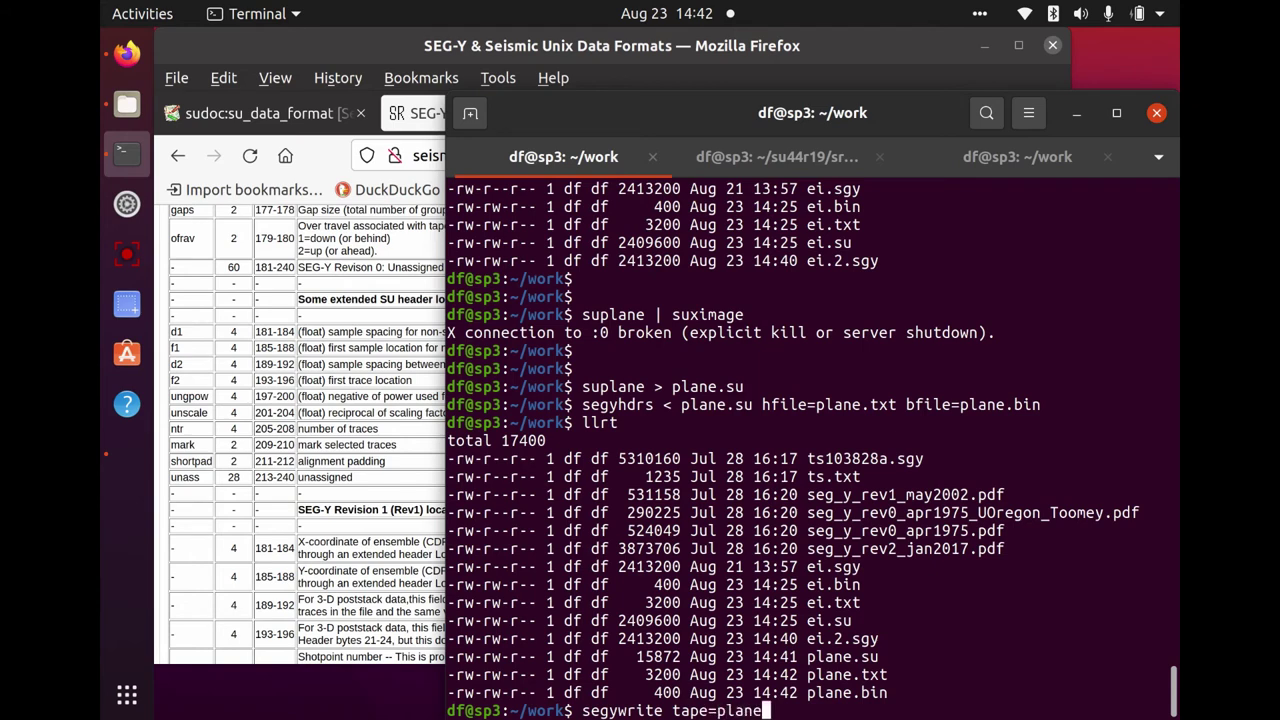
type(".sgy hfile=")
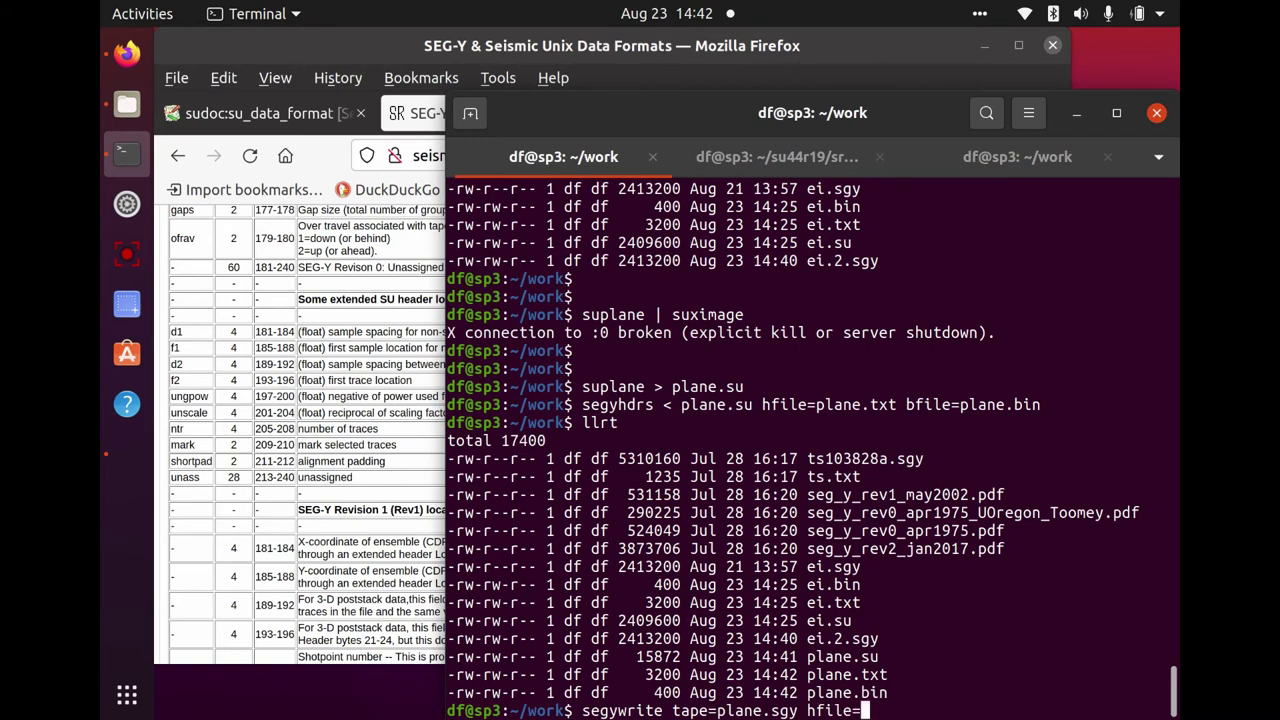
type("plane.t")
type("xt")
type(" bfile")
type("=p")
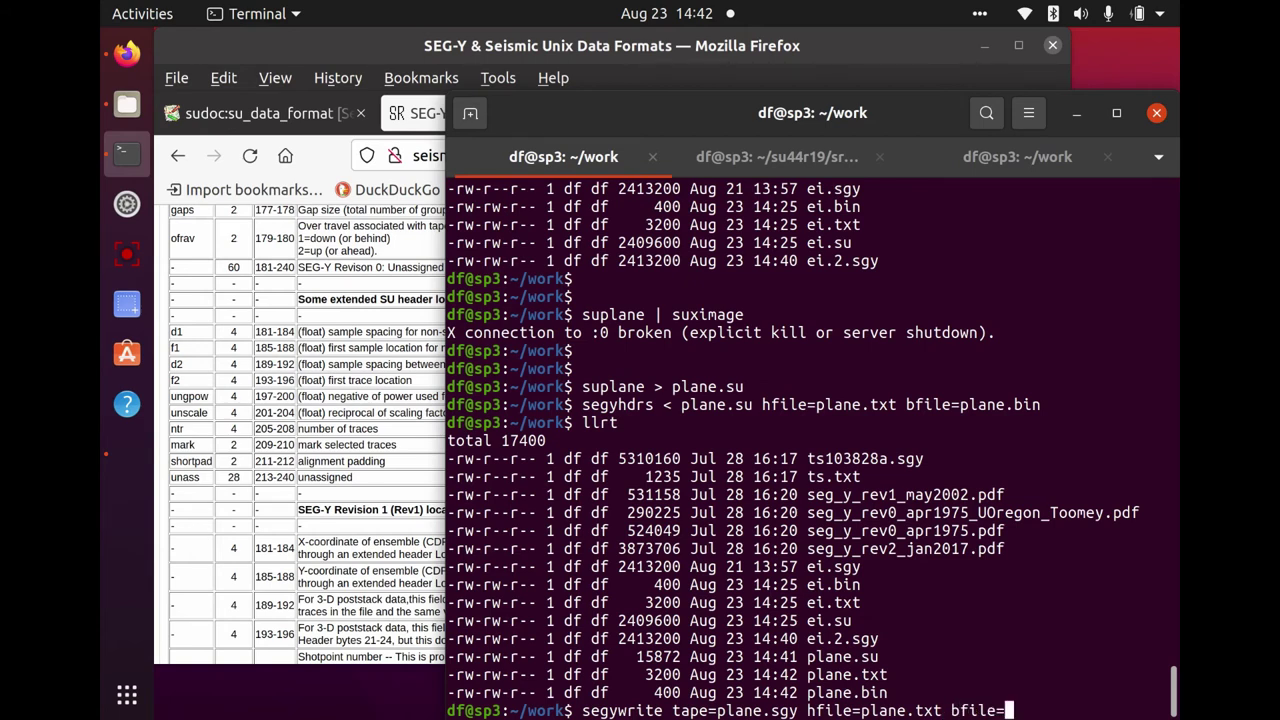
type("lane.bin < plane.")
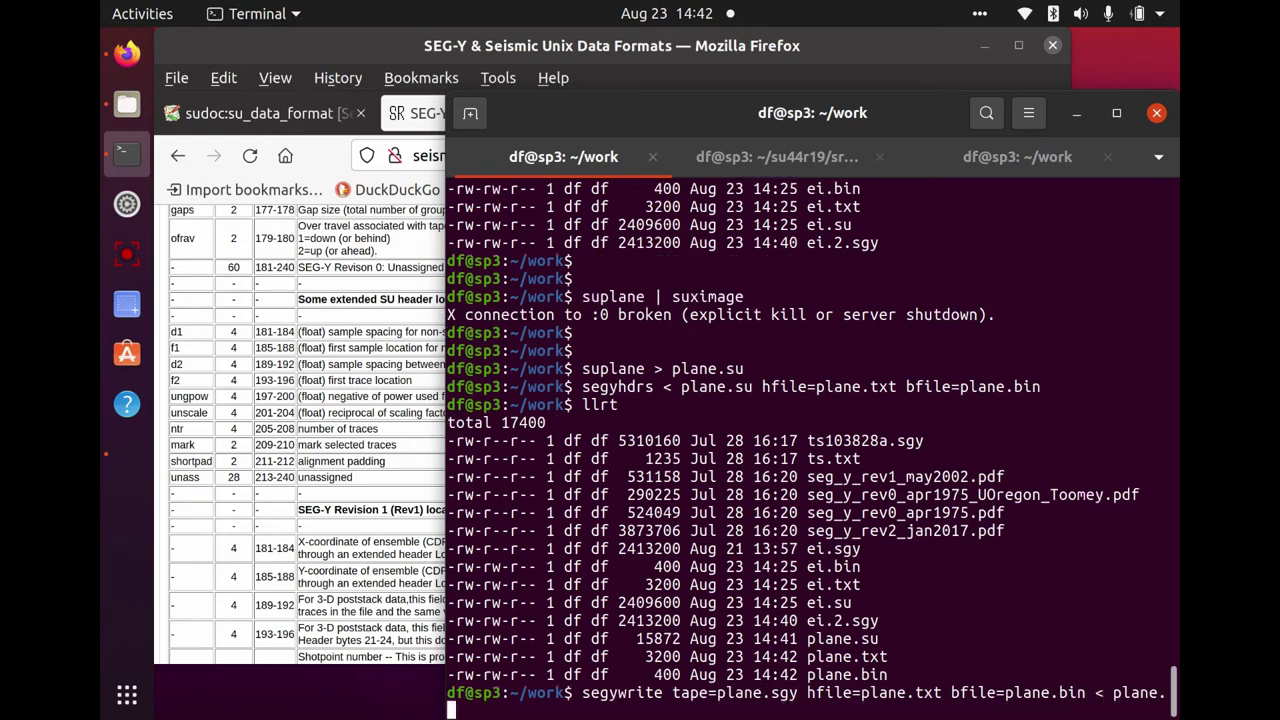
type("su")
In the third session, list the work folder, widen the window, and type 'vim plane.txt'.
left_click(926, 160)
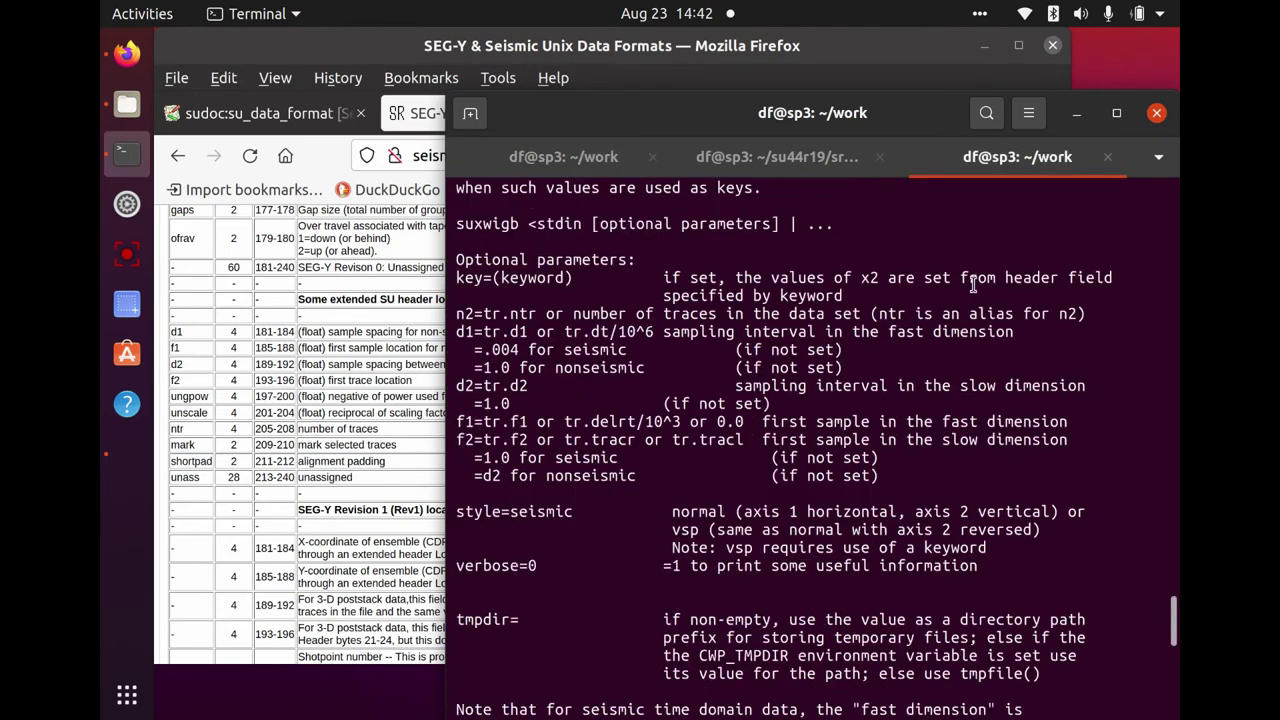
key("Return")
key("Return")
key("Return")
key("Return")
key("Return")
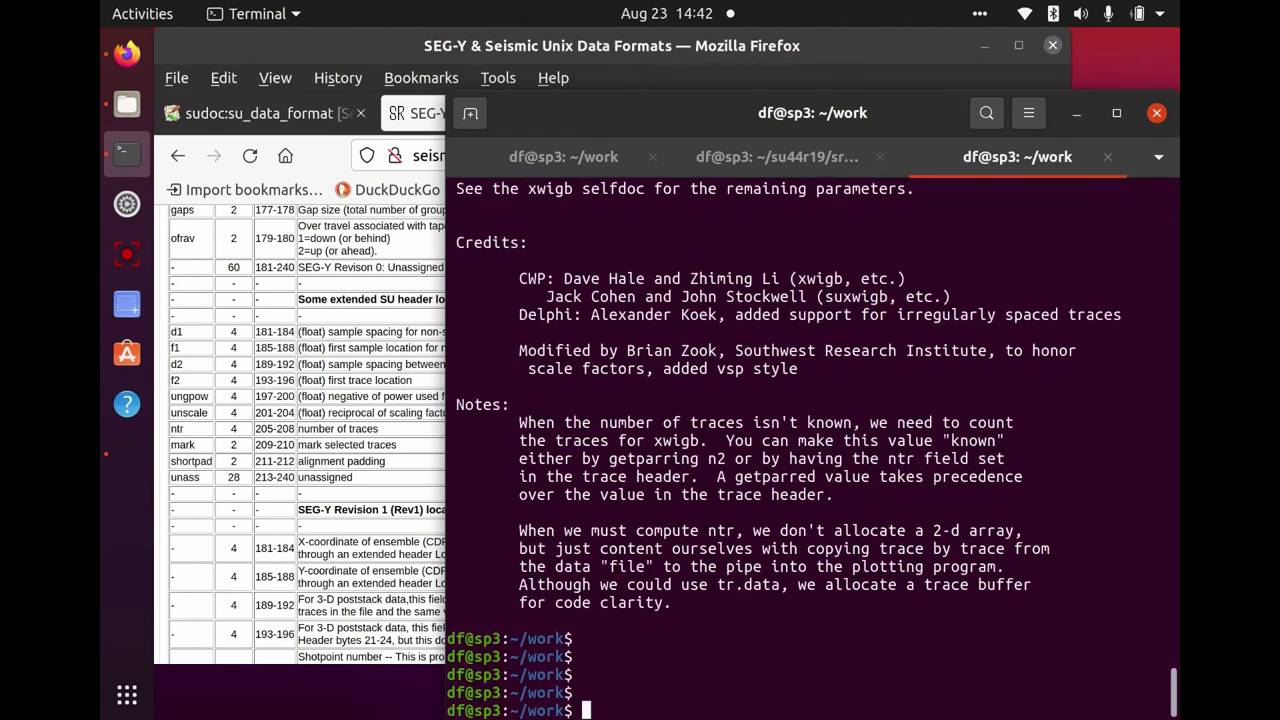
type("llrt")
key("Return")
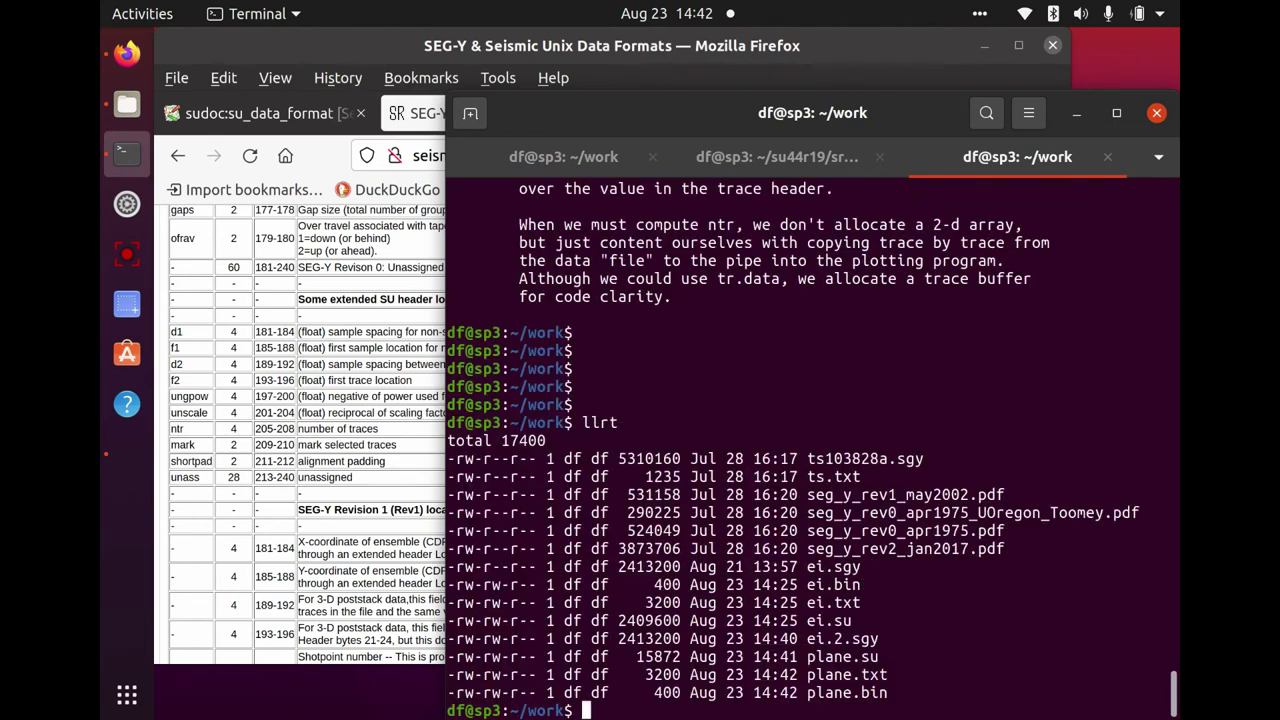
mouse_move(446, 385)
left_mouse_down()
mouse_move(366, 380)
mouse_move(446, 387)
left_mouse_up()
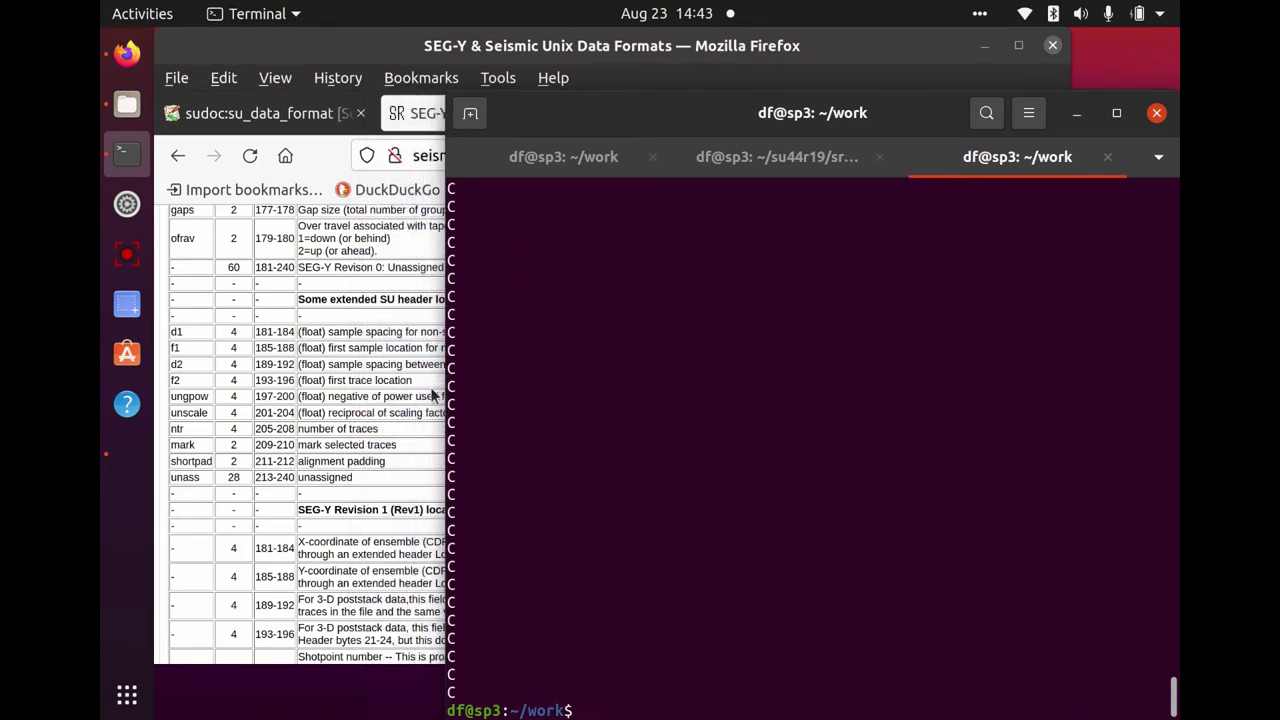
type("vim plane.txt")
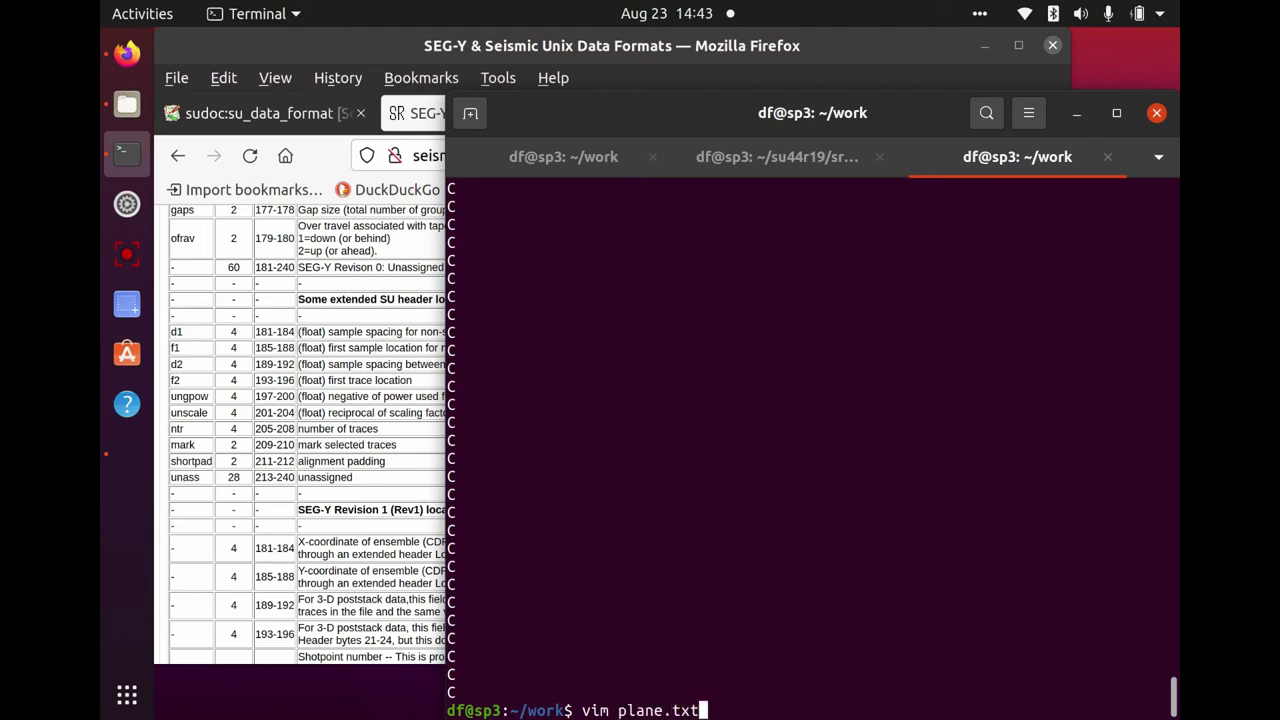
Open plane.txt in vim and replace the Golden, CO 80401 address with 'Venus and Jupiter'.
key("Return")
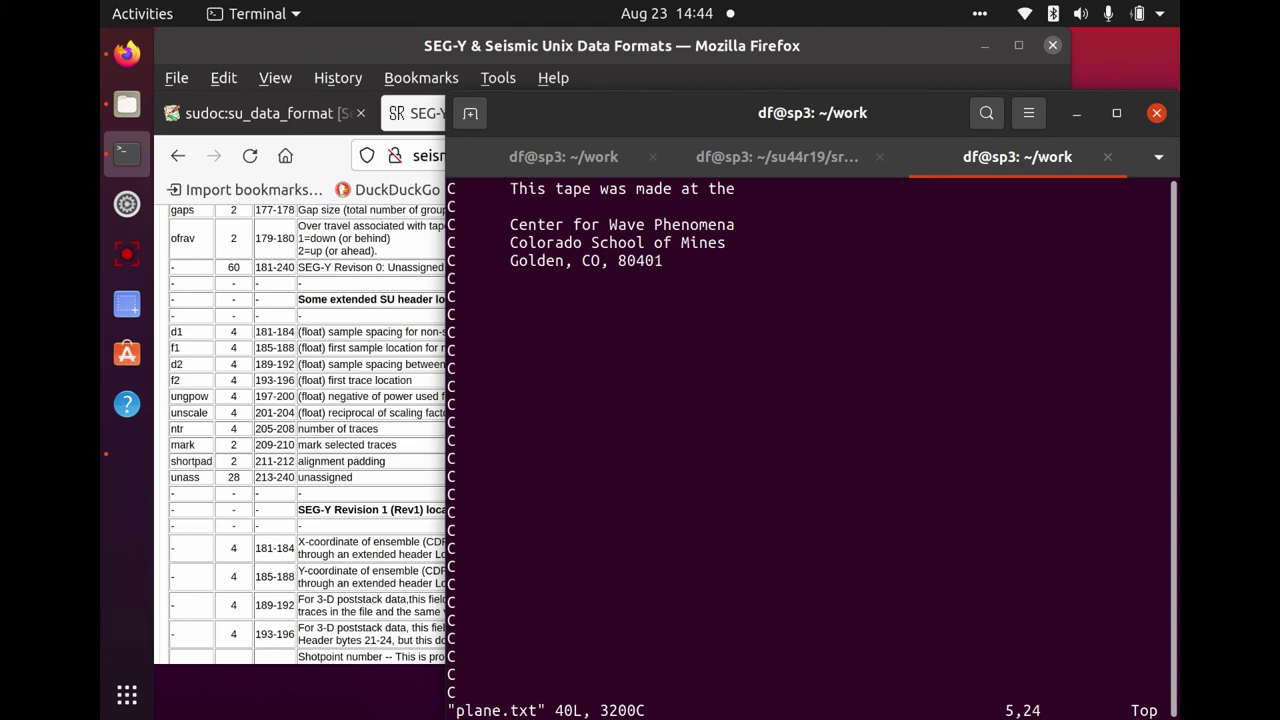
key("Up")
key("Up")
key("Down")
key("Left")
key("Left")
key("Left")
key("Left")
key("Left")
key("Left")
key("Left")
key("Left")
key("Left")
key("Left")
key("Left")
key("Left")
key("Left")
key("Down")
key("Left")
key("Left")
key("Left")
key("x")
key("x")
key("x")
key("x")
key("x")
key("x")
key("x")
key("x")
key("x")
key("x")
key("x")
key("x")
key("x")
key("x")
key("x")
key("x")
key("x")
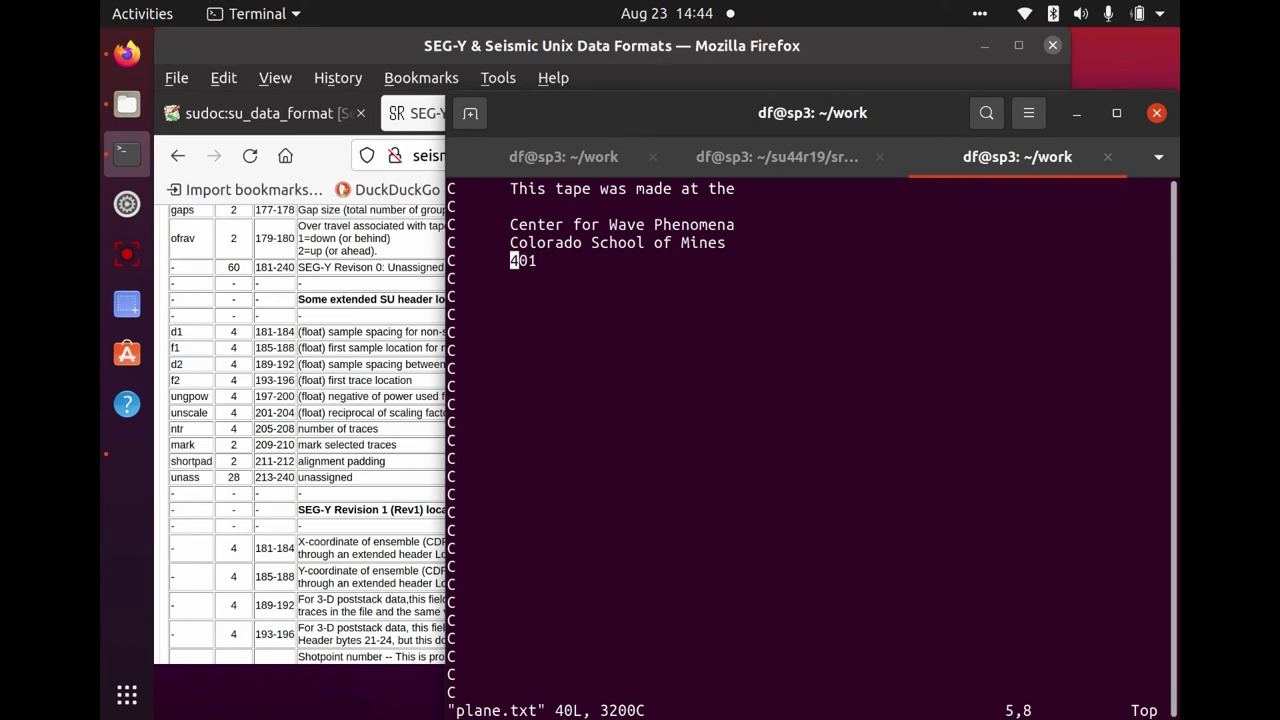
key("i")
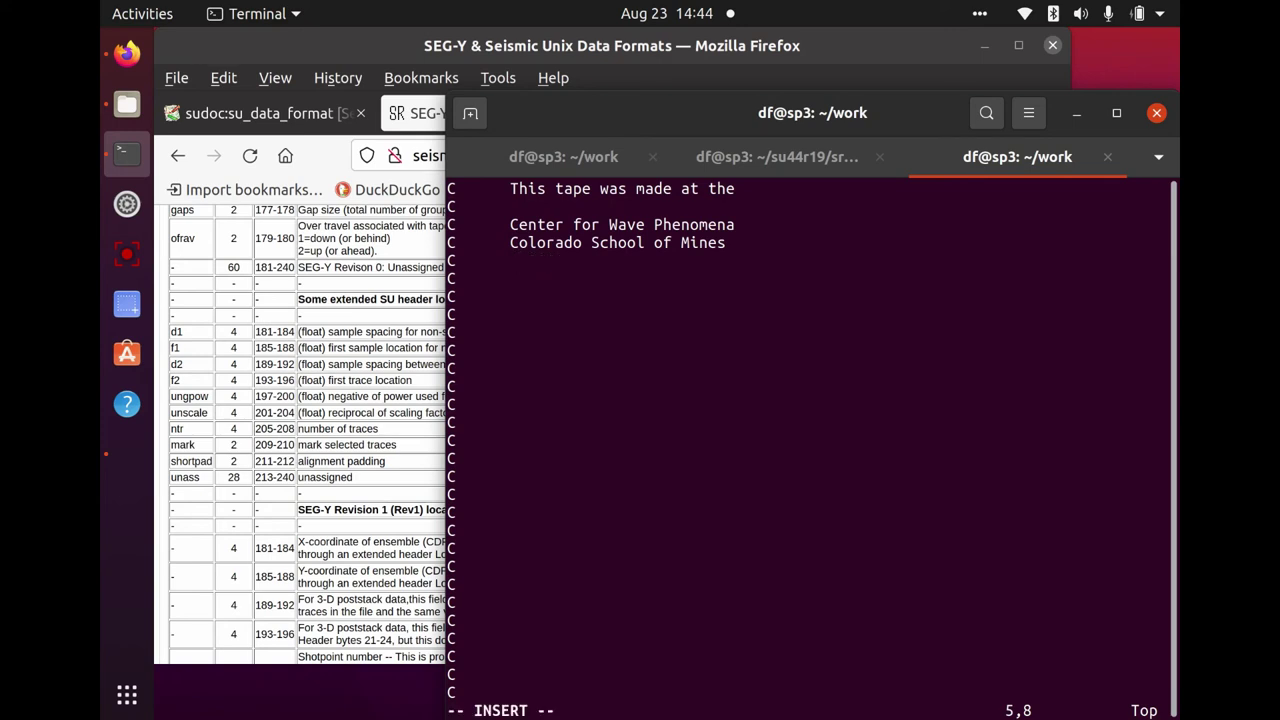
type("Venus and Jup")
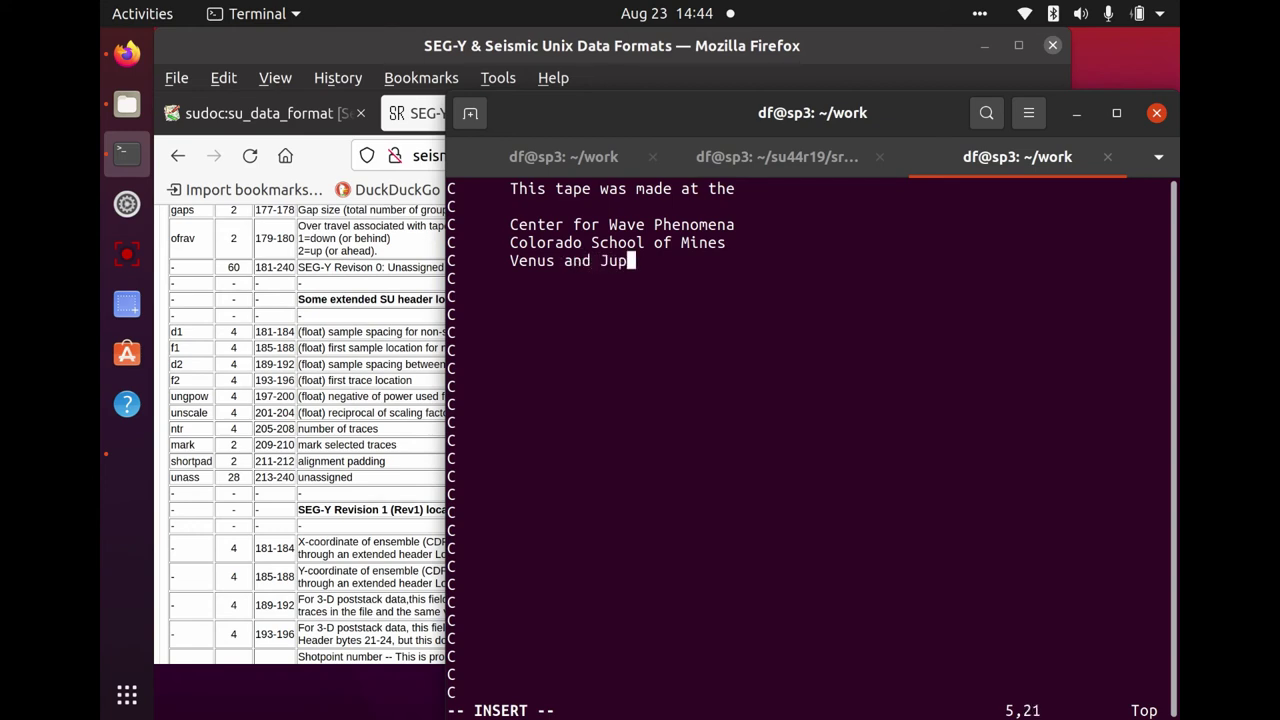
type("iter")
Save plane.txt and quit vim with :wq.
key("Escape")
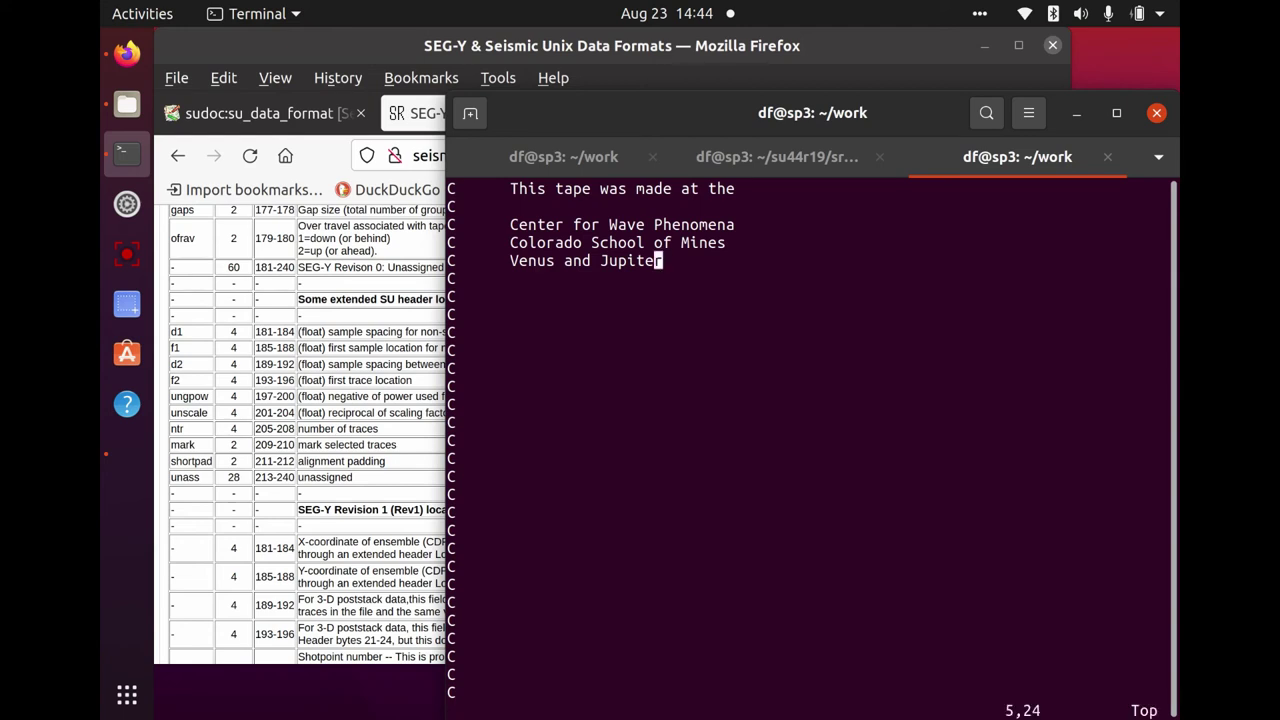
type(":wq")
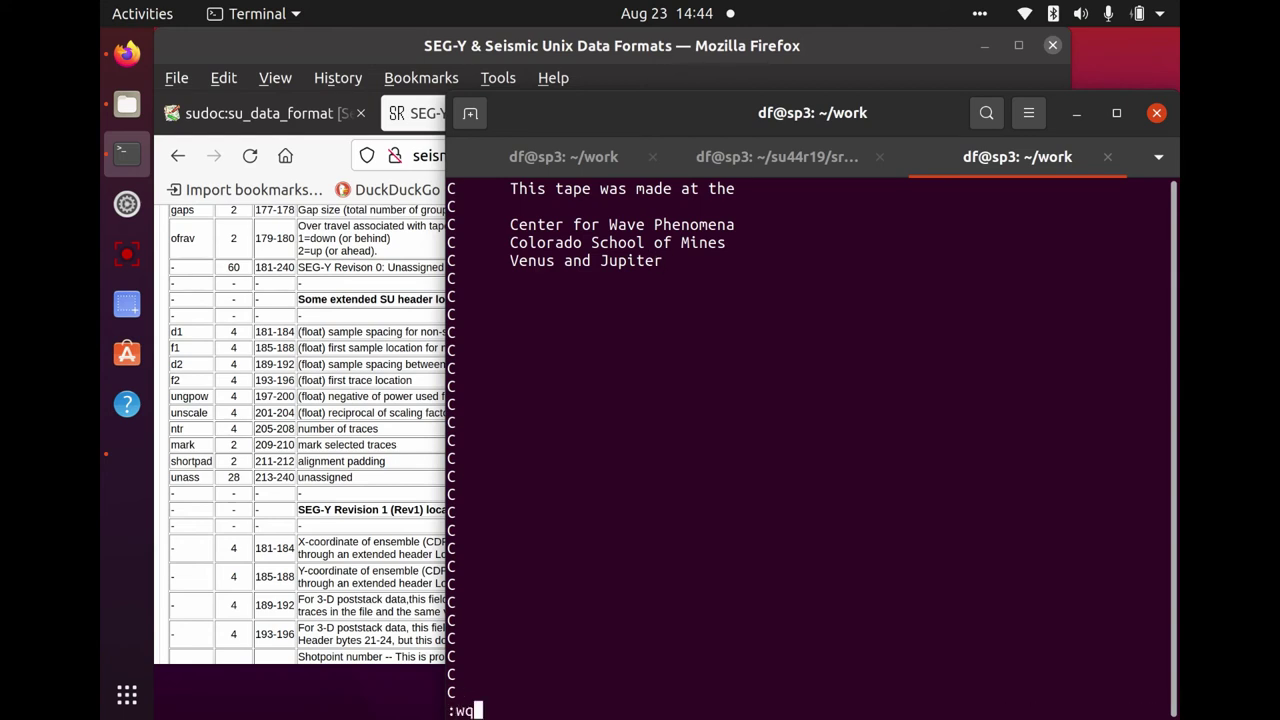
key("Return")
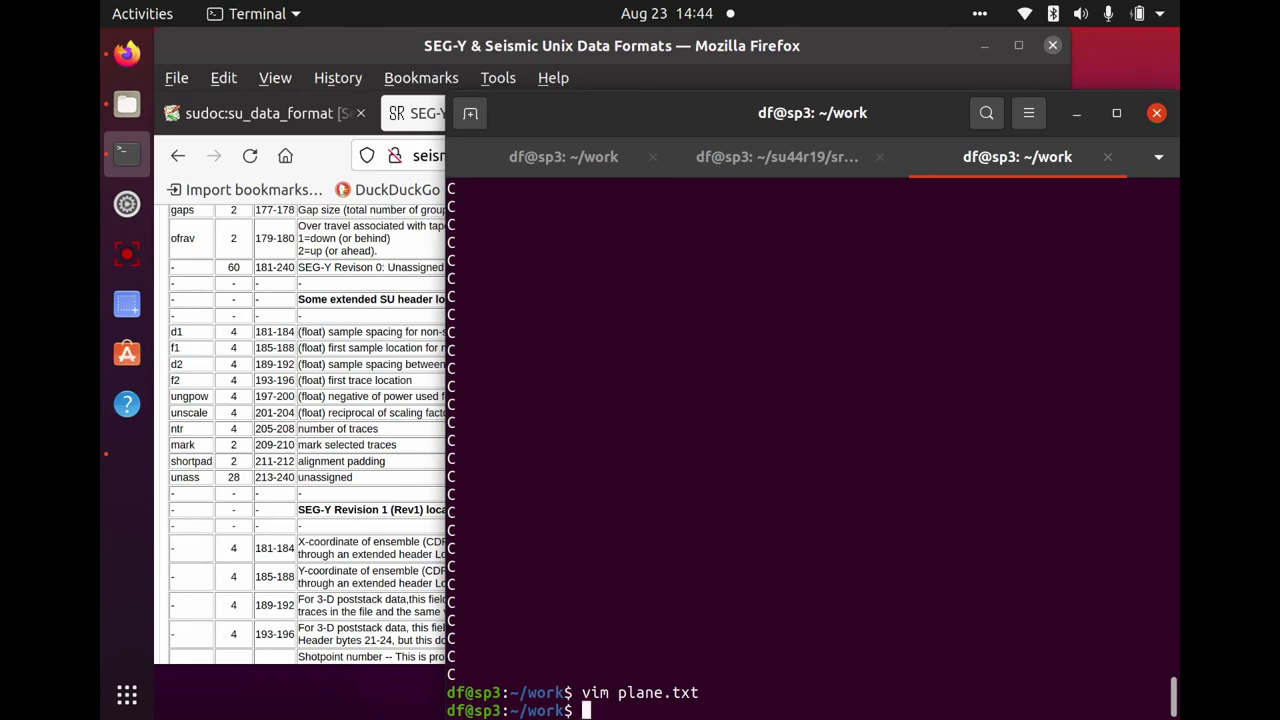
List files to confirm plane.txt is still 3200 bytes, then return to the segywrite session.
type("llrt")
key("Return")
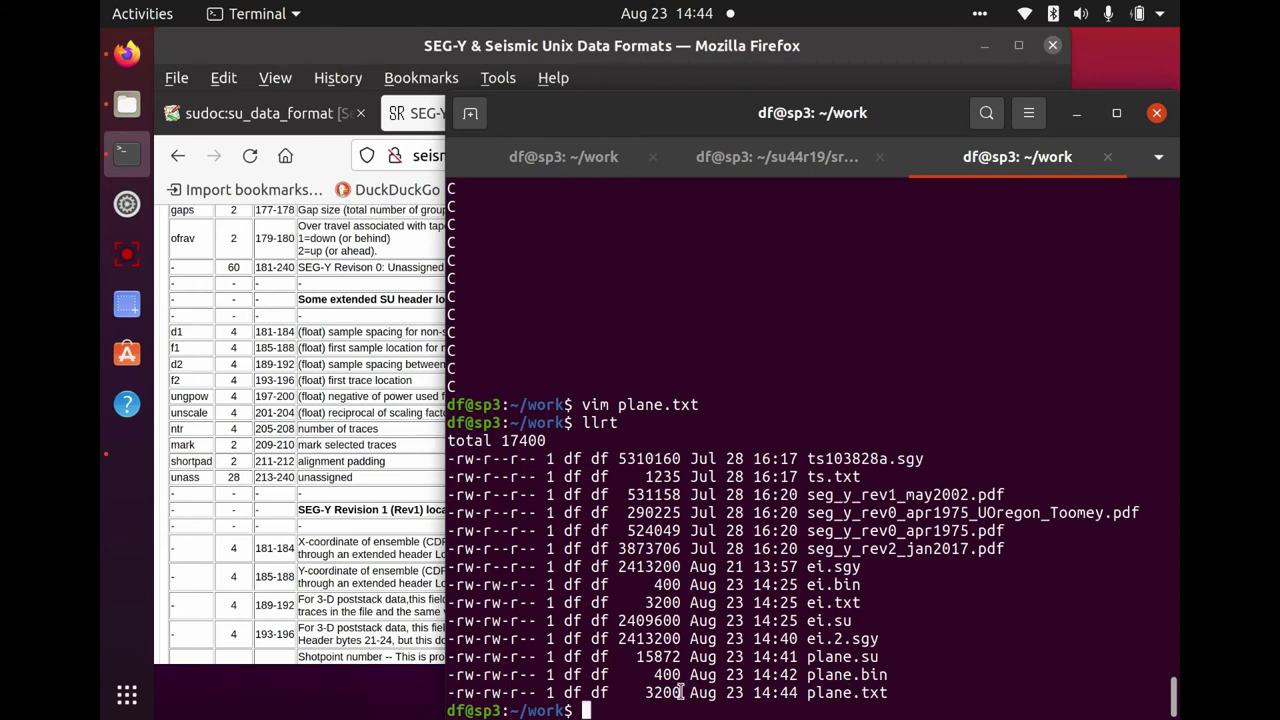
left_click_drag(646, 692, 680, 692)
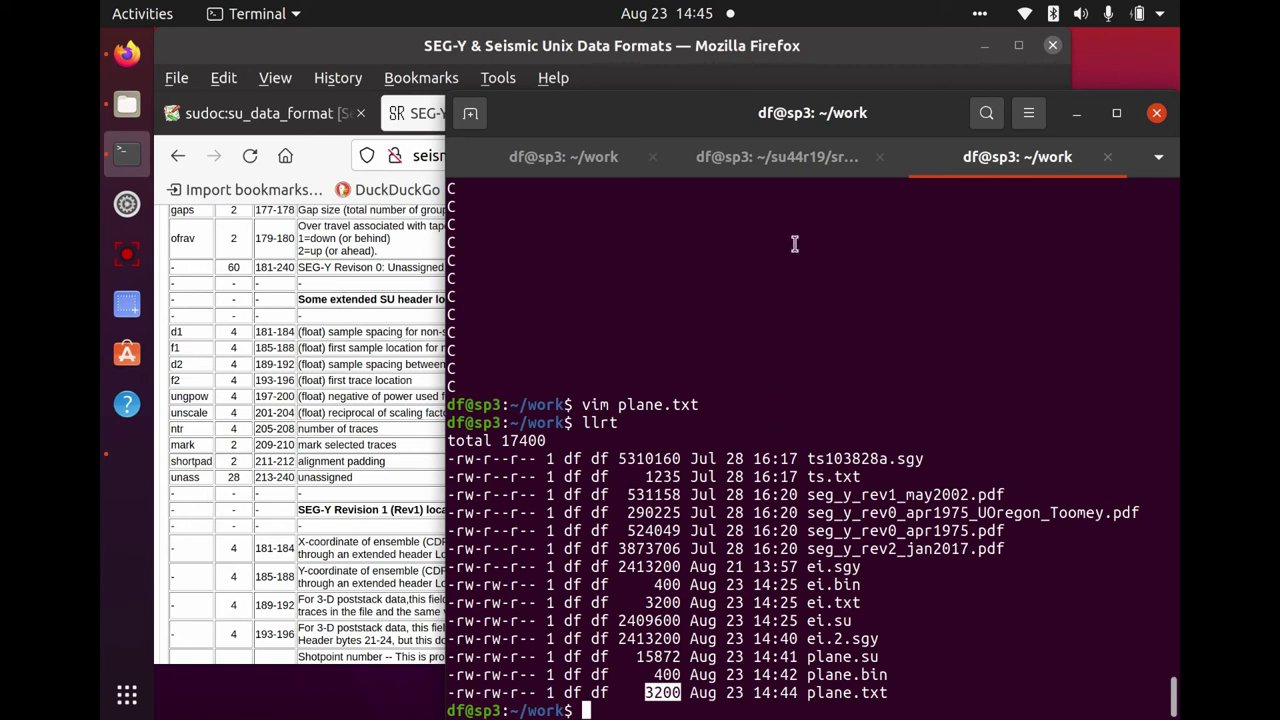
left_click(563, 172)
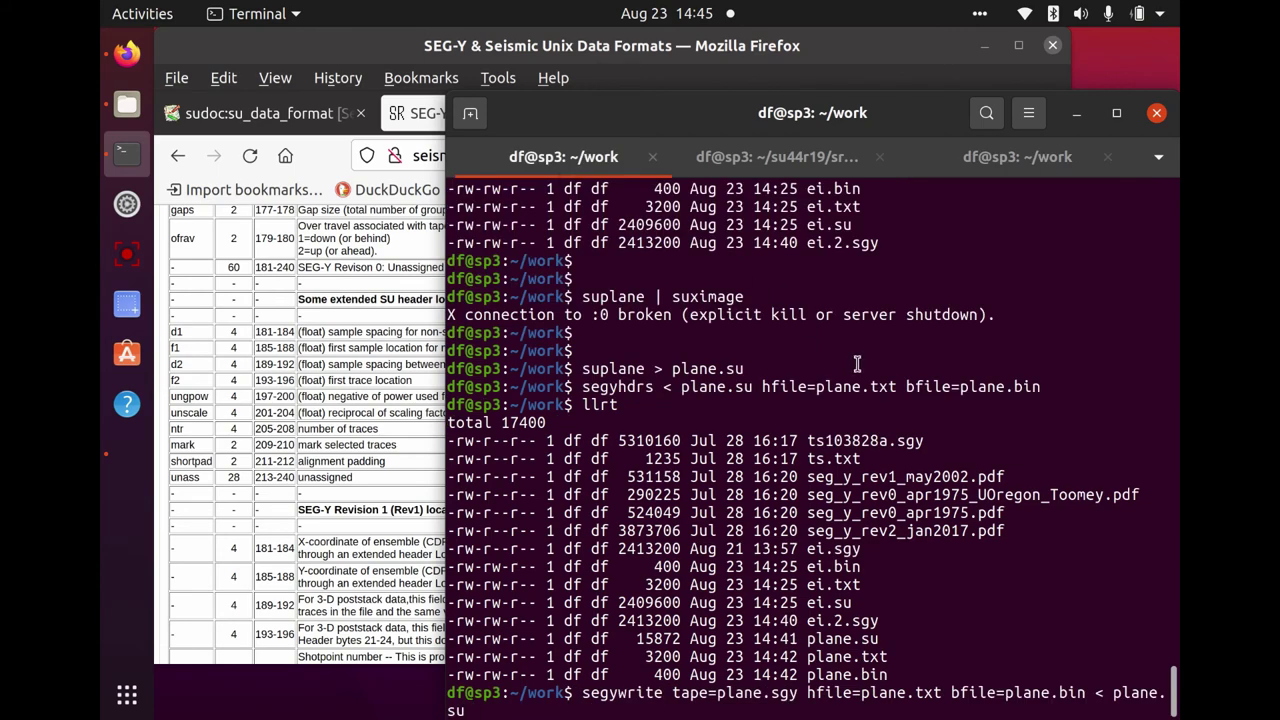
Run segywrite to create plane.sgy, confirm its 19472-byte size, and begin typing segyread.
key("Return")
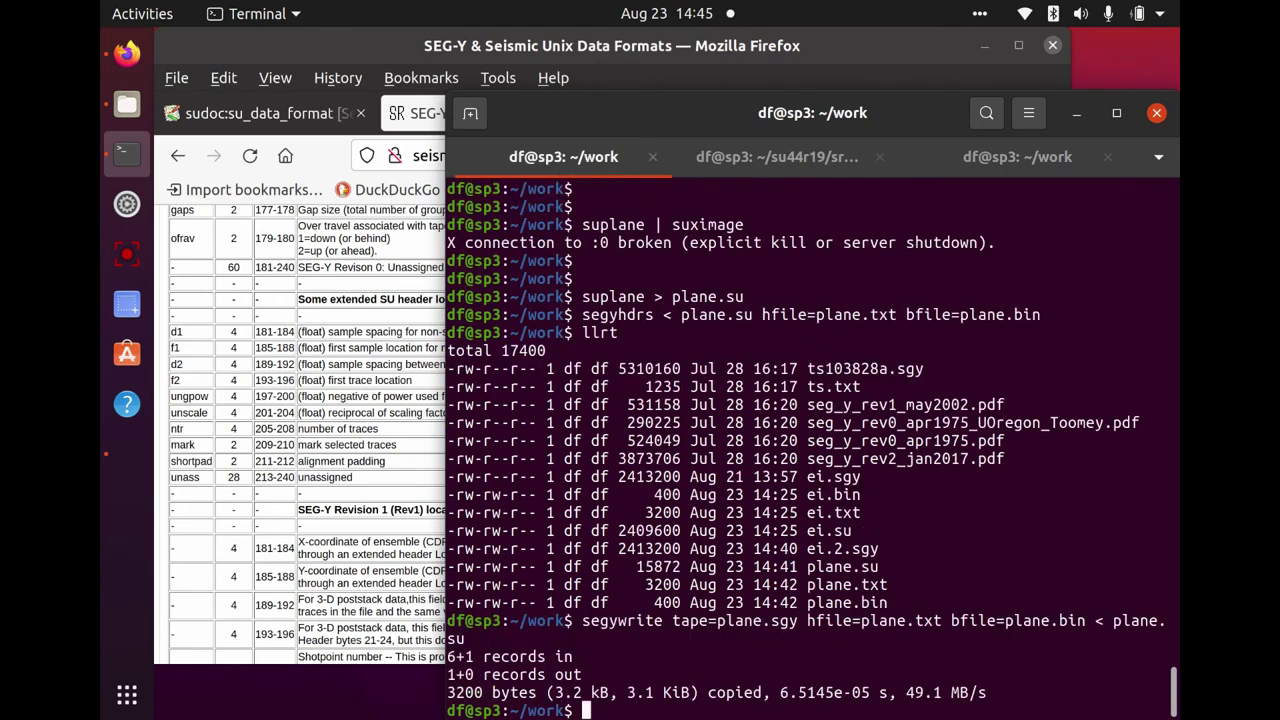
key("Return")
type("llrt")
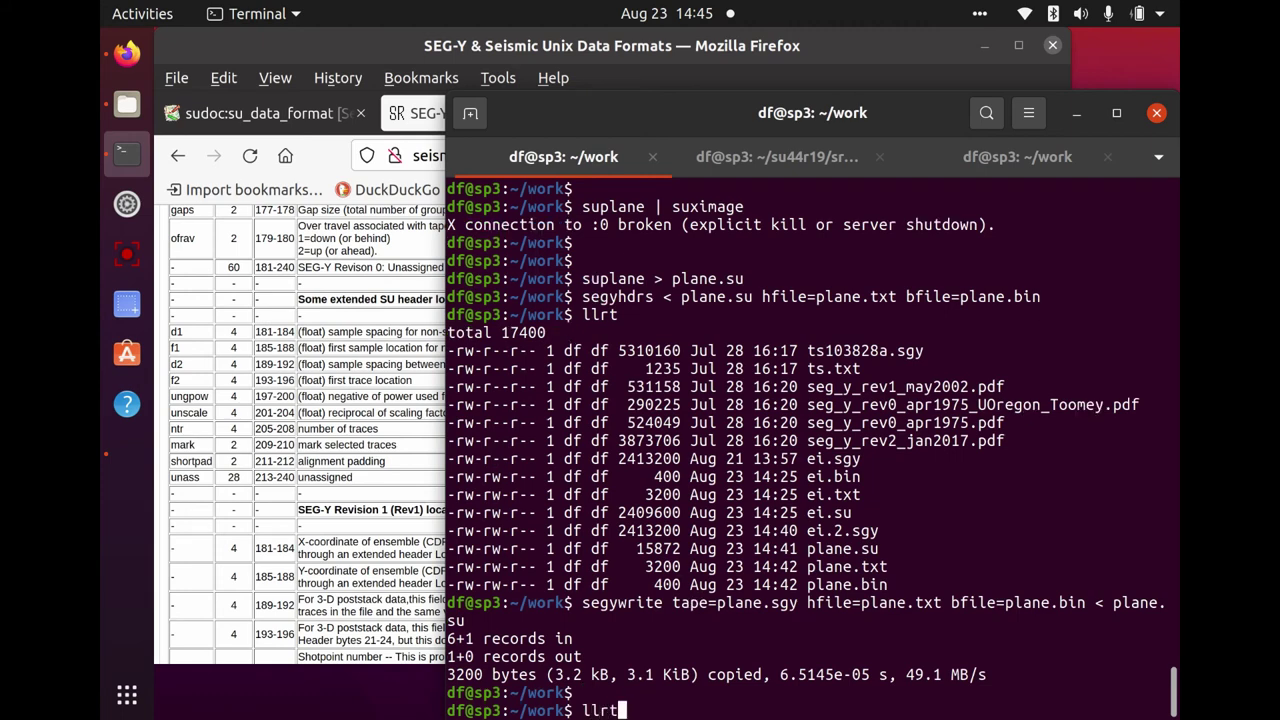
key("Return")
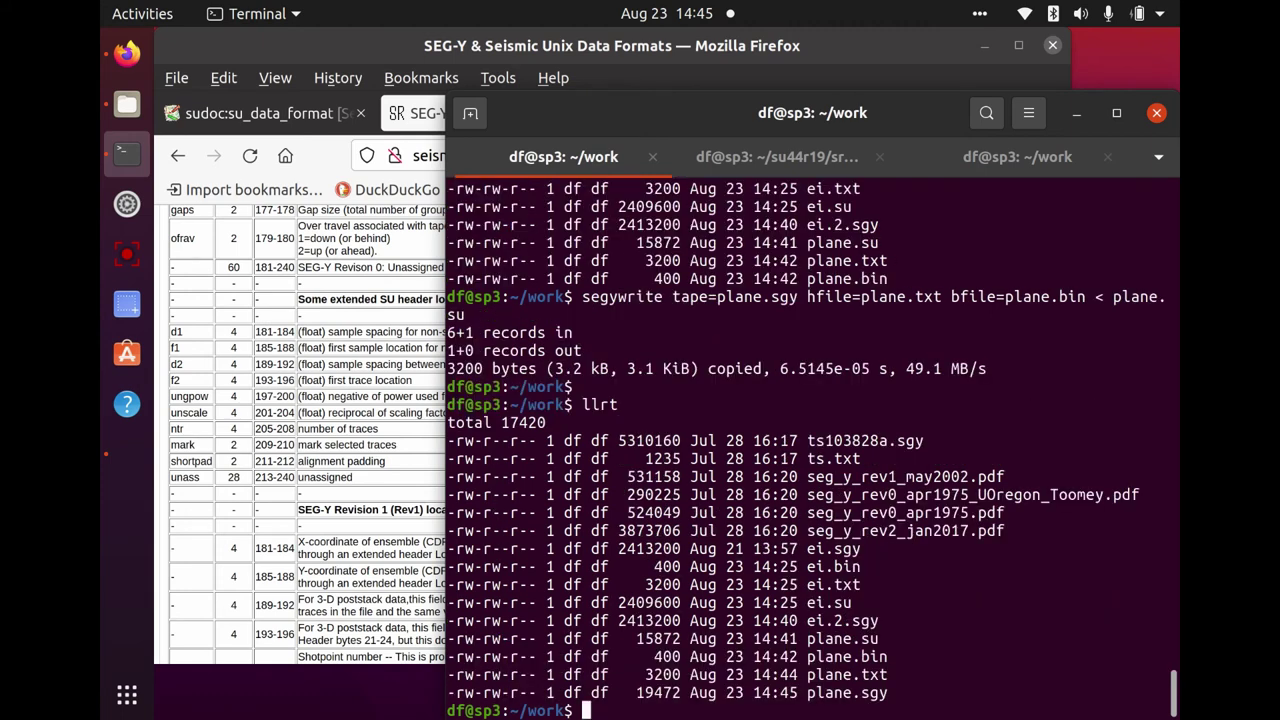
key("Return")
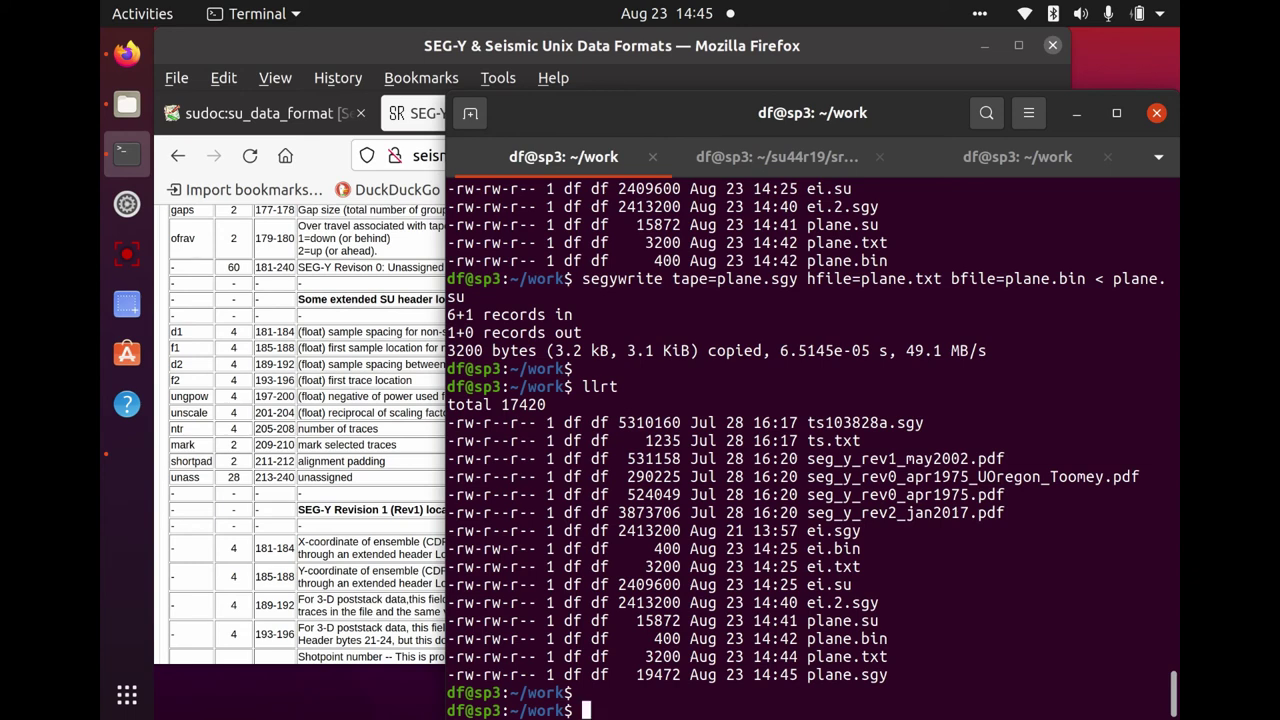
type("segyread tape")
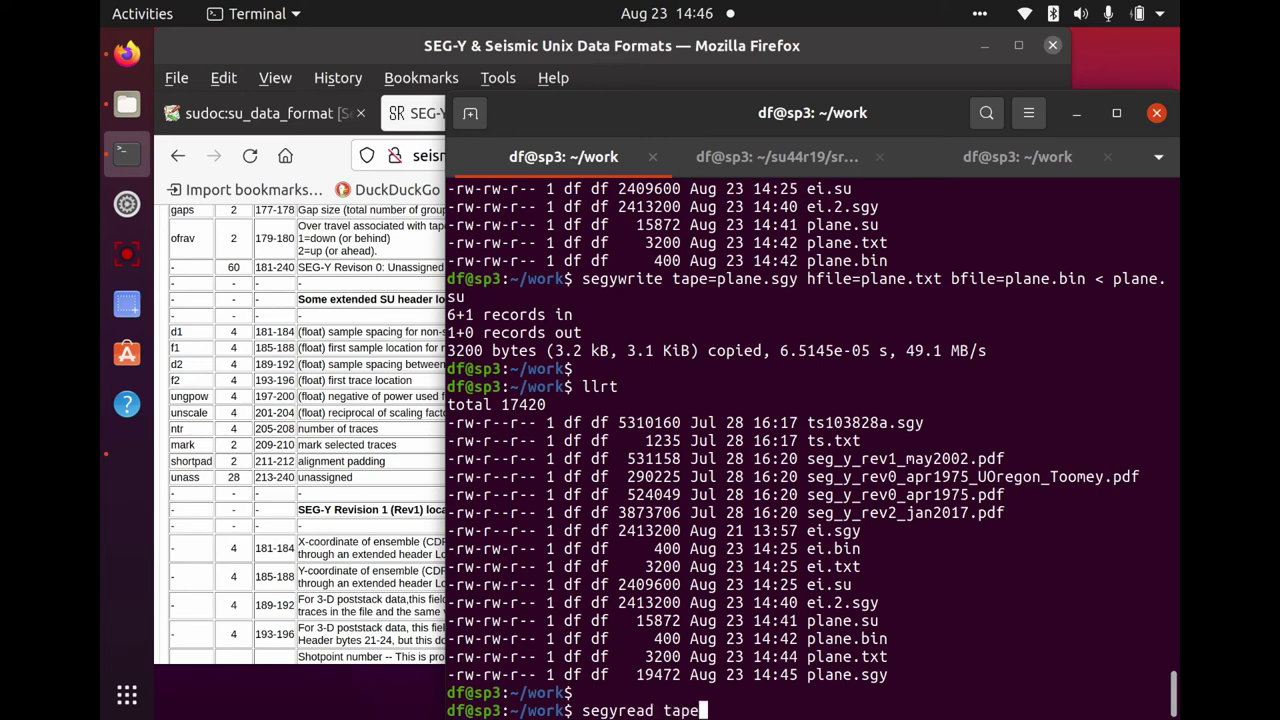
type("=plane.sgy hfile")
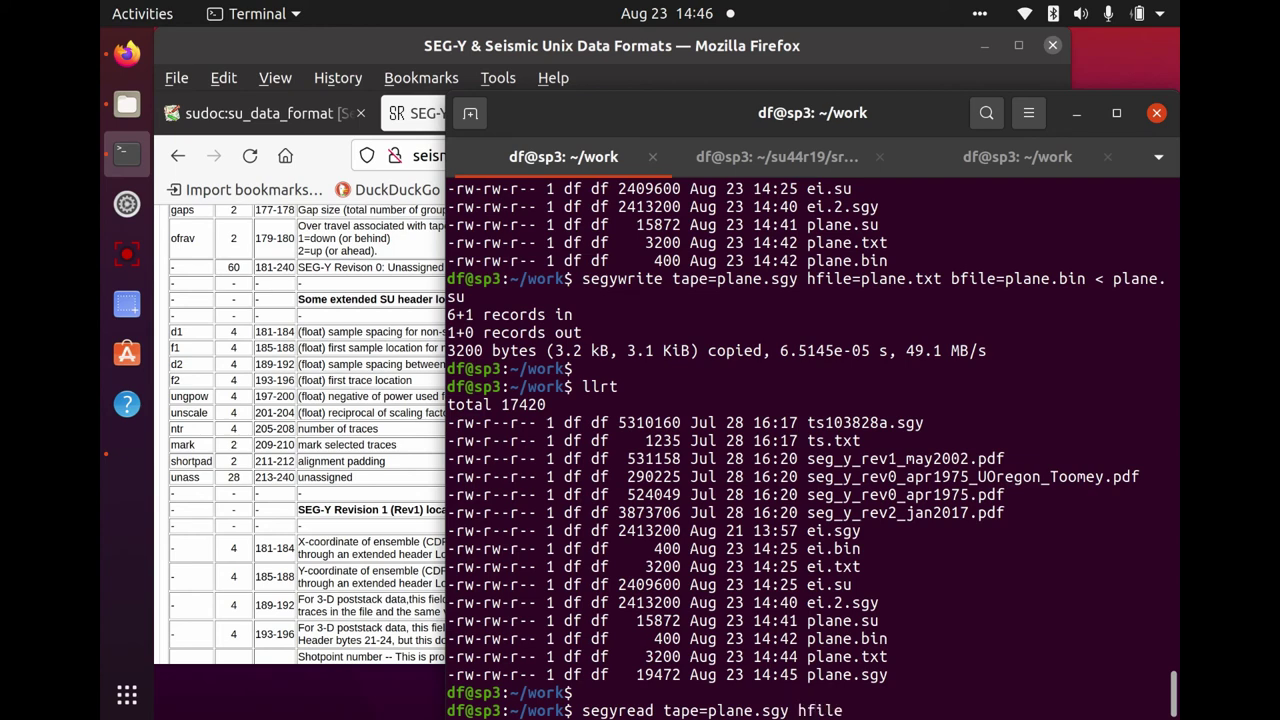
type(" =")
type("plane")
type(".2.sg")
Read plane.sgy through segyclean into plane.2.su, saving plane.2.txt and plane.2.bin headers.
key("BackSpace")
key("BackSpace")
type("txt bfile")
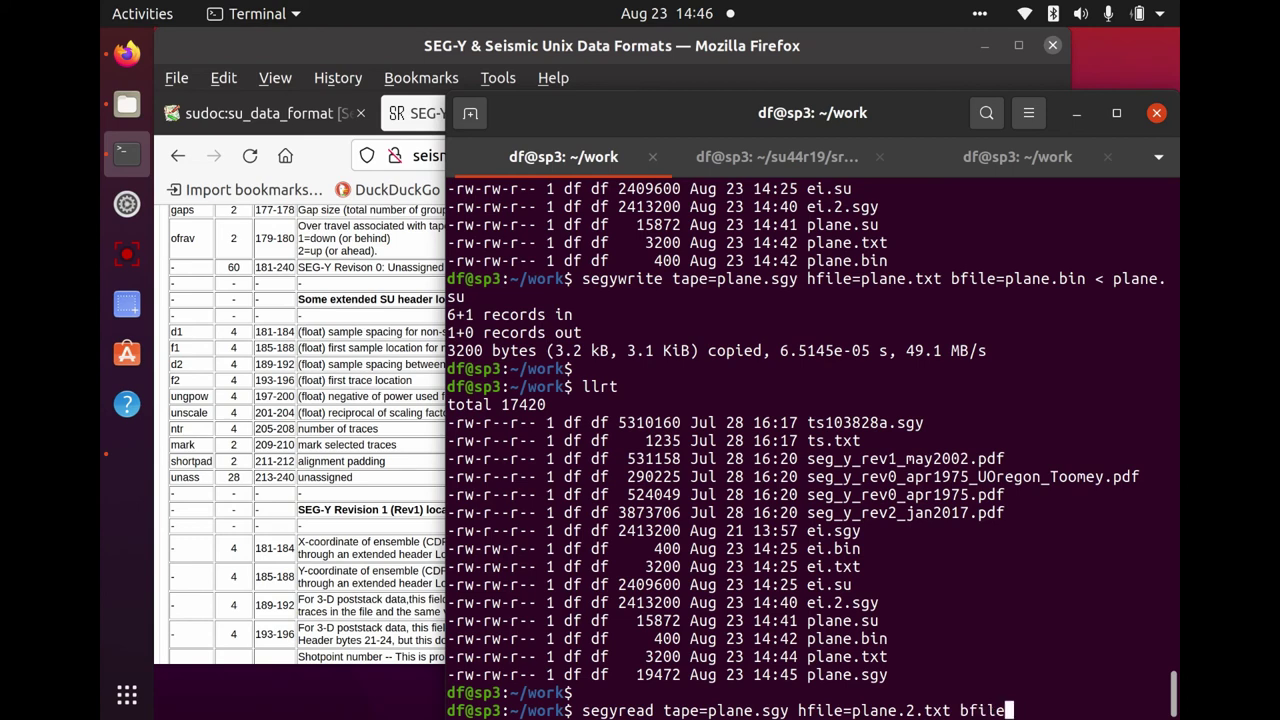
type("=plane.2.bin")
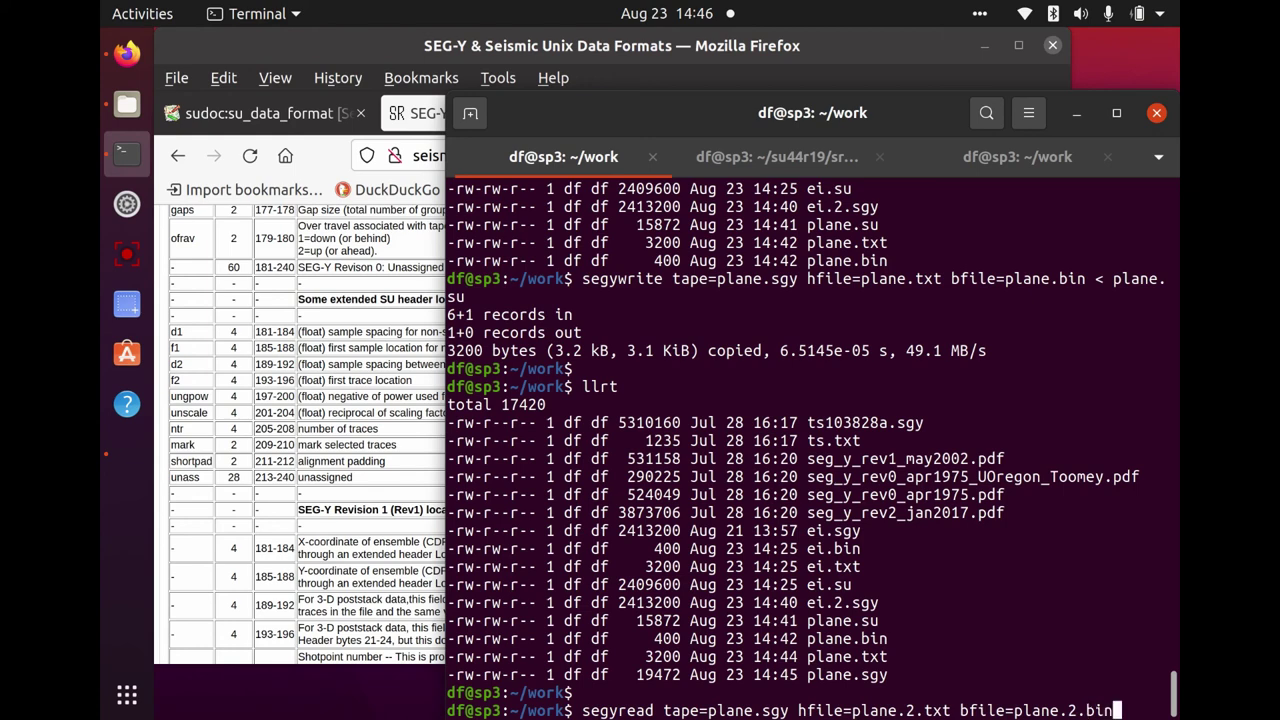
type(" |")
type(" se")
type("gy")
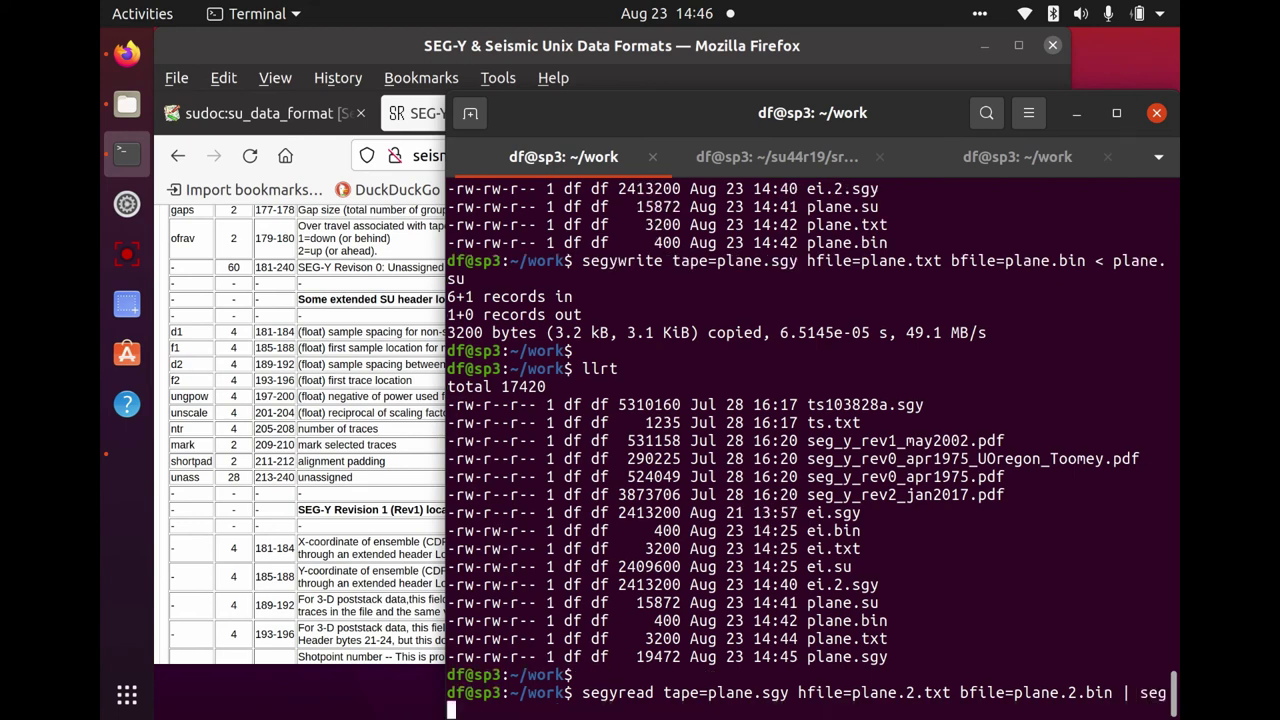
type("clean > plane.2.")
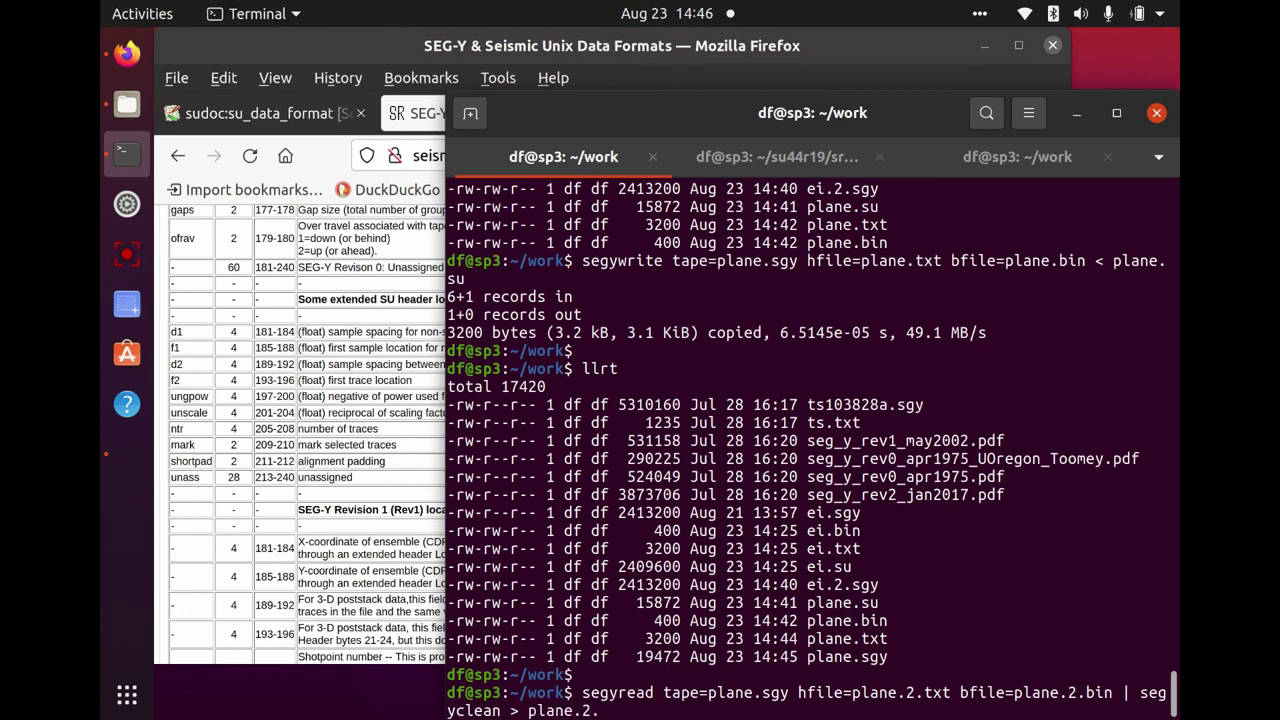
type("su")
key("Return")
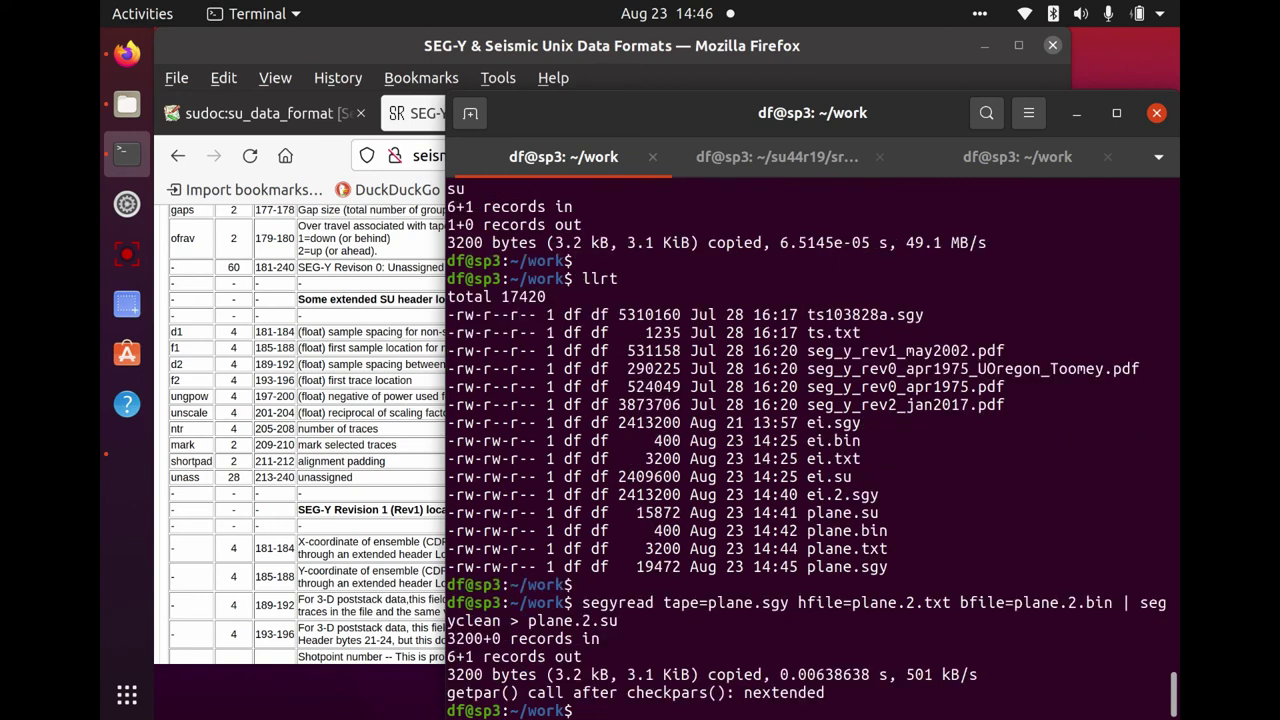
key("Return")
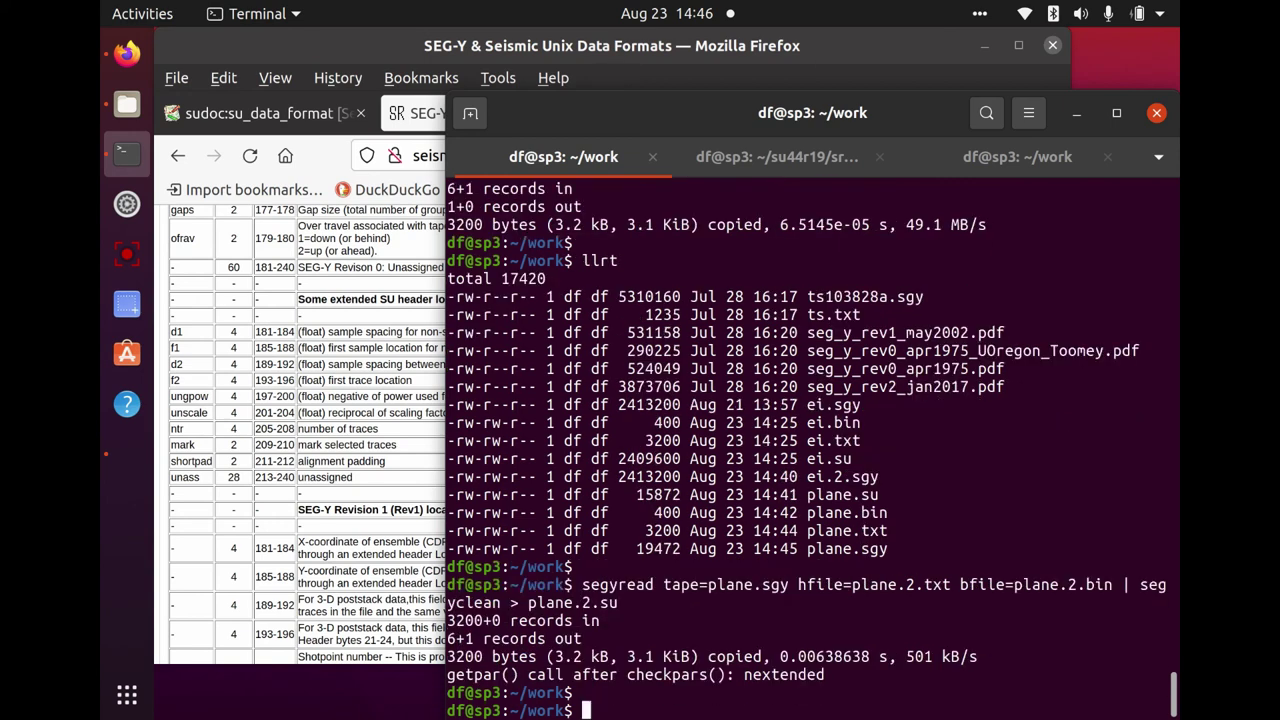
type("suxwigb < ")
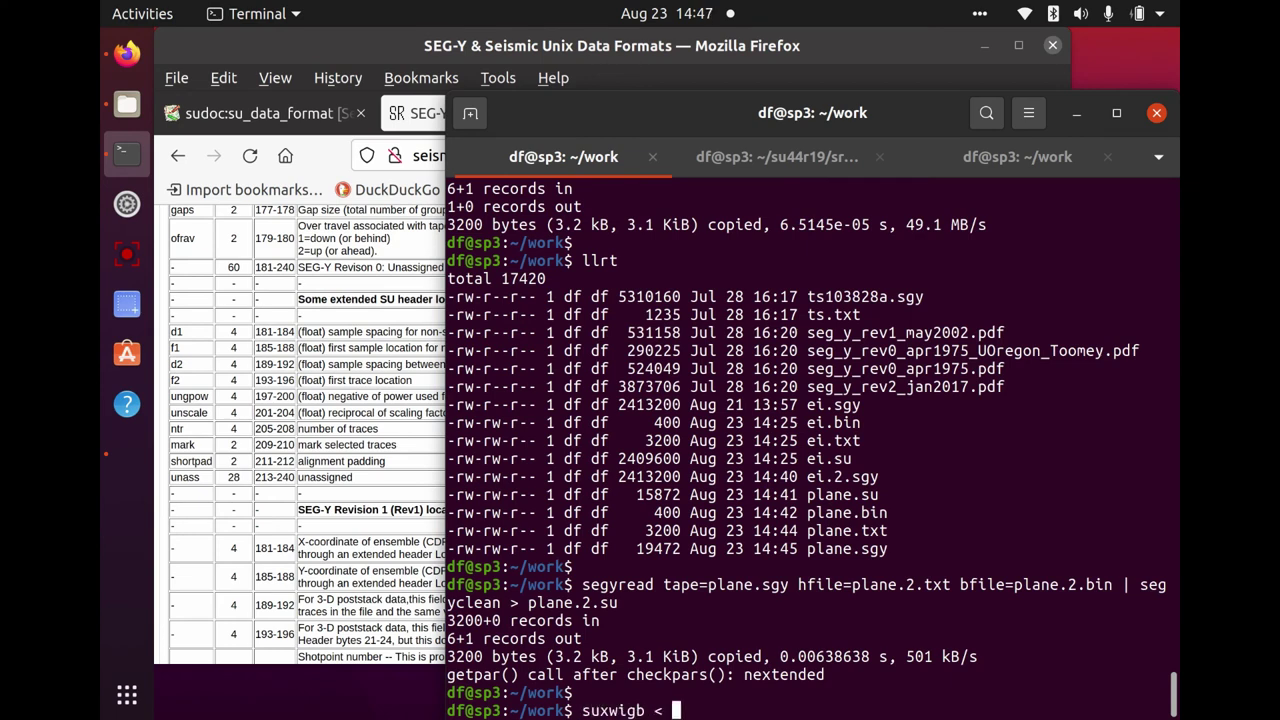
type("plane.2.su percv=")
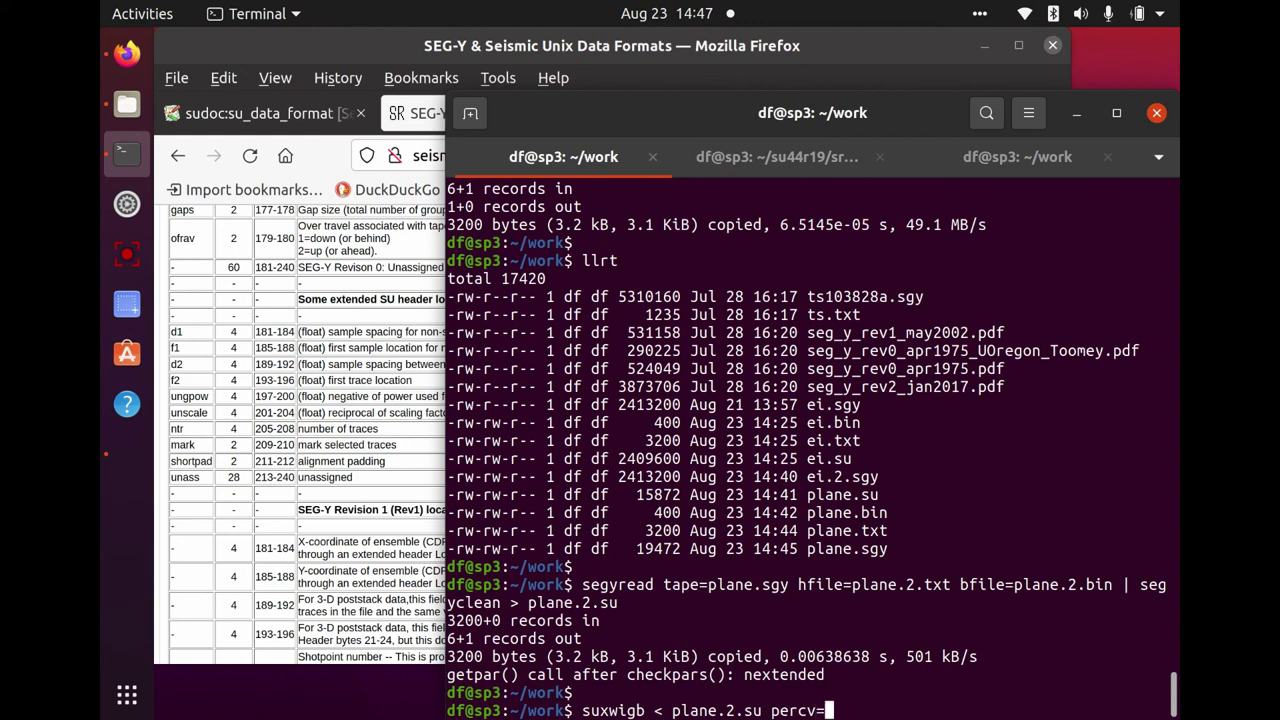
type("99")
Fix the parameter to perc=99, wiggle-plot plane.2.su, then close the plot window.
key("BackSpace")
key("BackSpace")
key("BackSpace")
key("BackSpace")
type("=99")
key("Return")
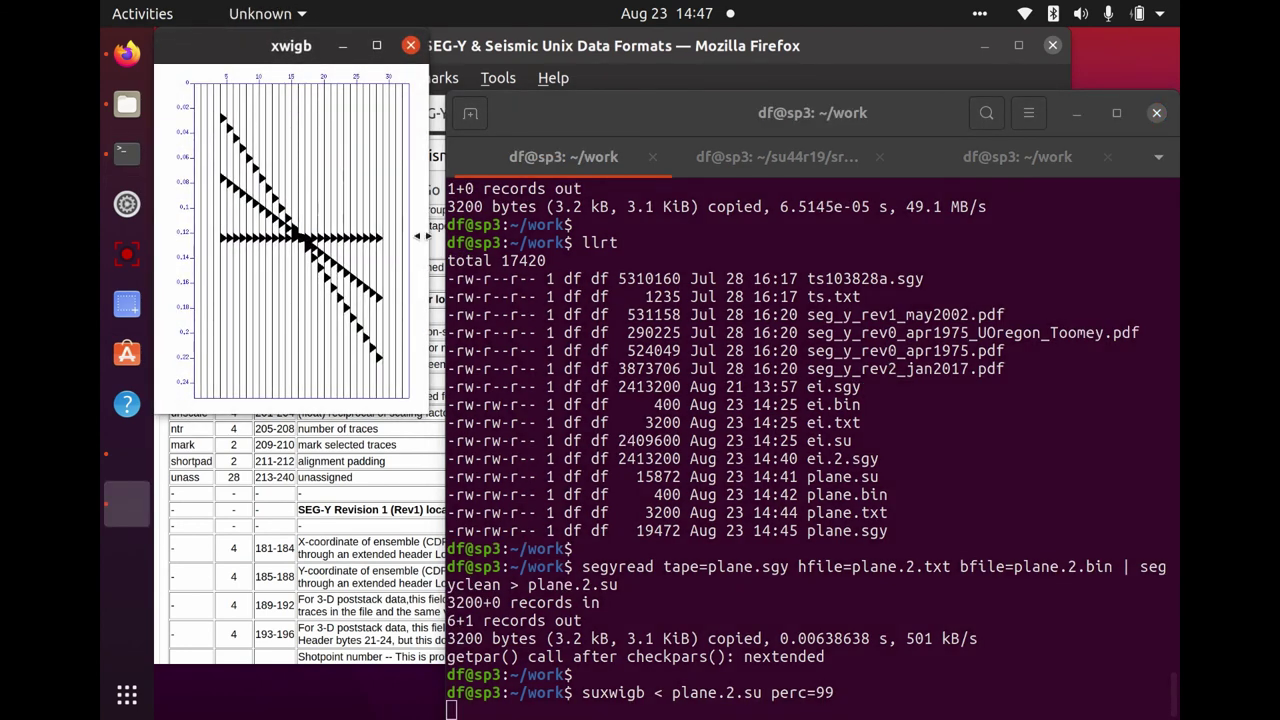
left_click(410, 45)
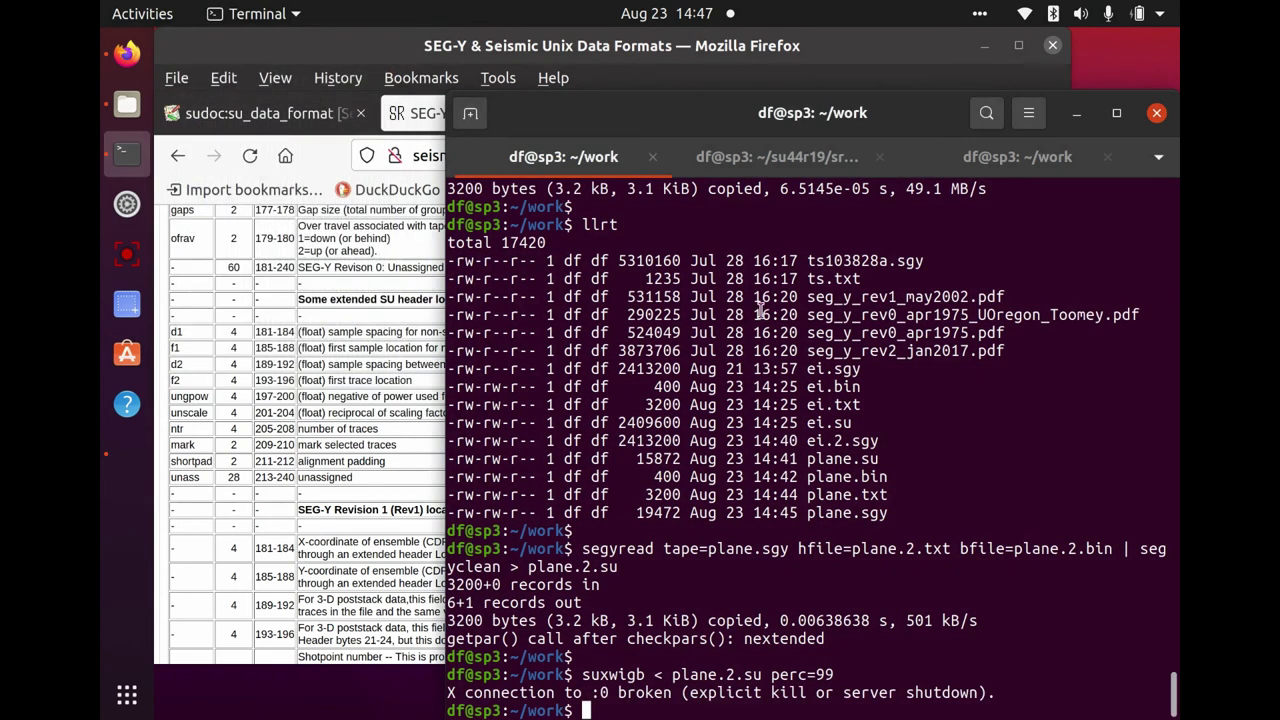
key("Return")
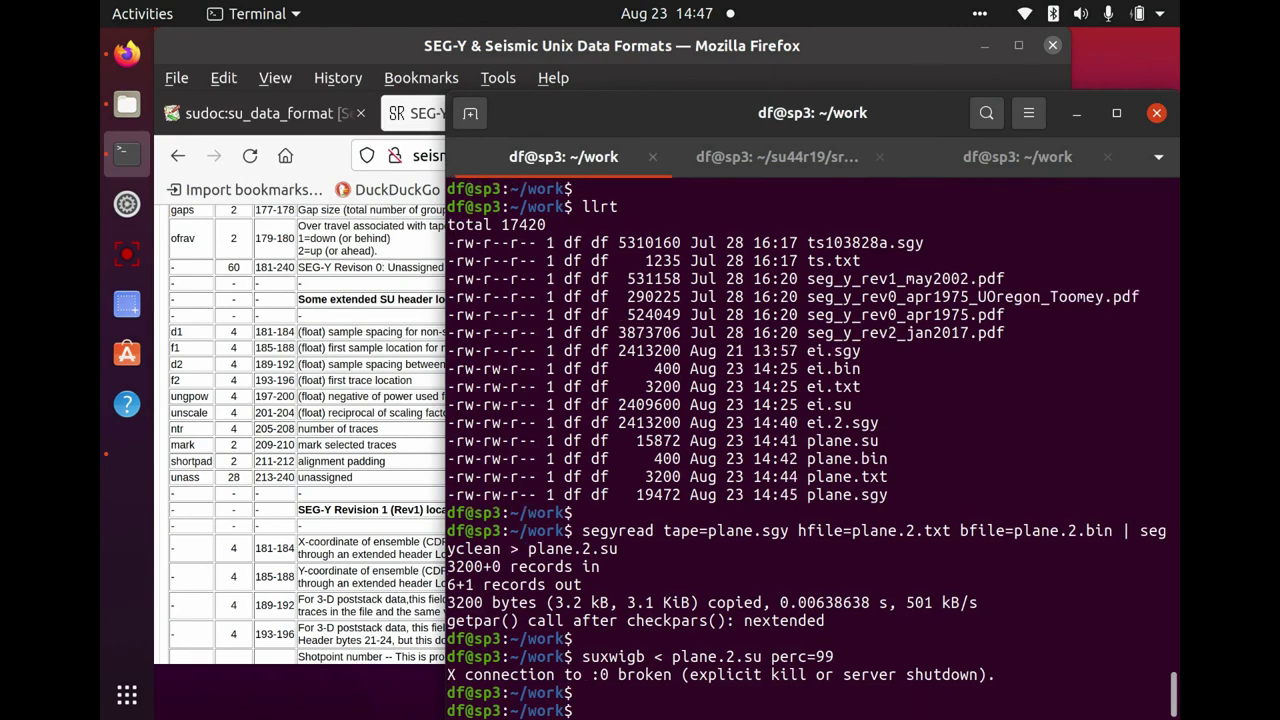
Print plane.2.txt with cat and confirm the header still reads 'Venus and Jupiter'.
type("cat plane.2.txt")
key("Return")
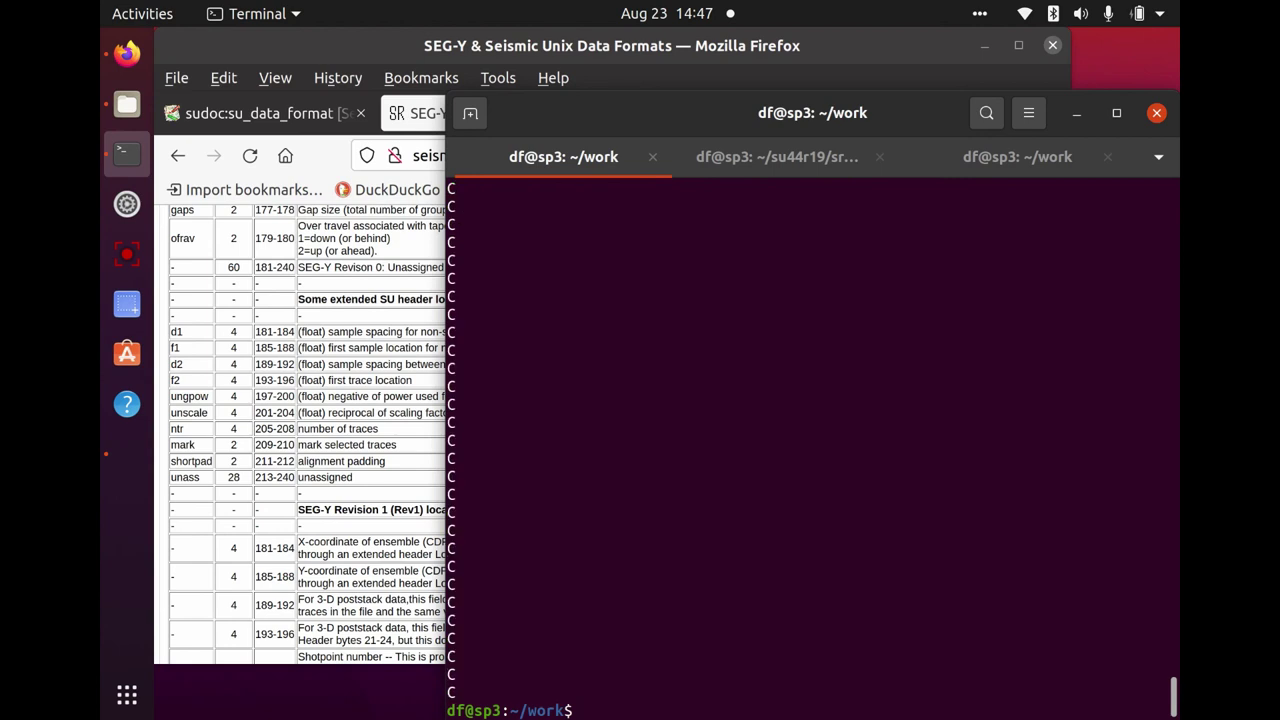
scroll(812, 440, "up", 5)
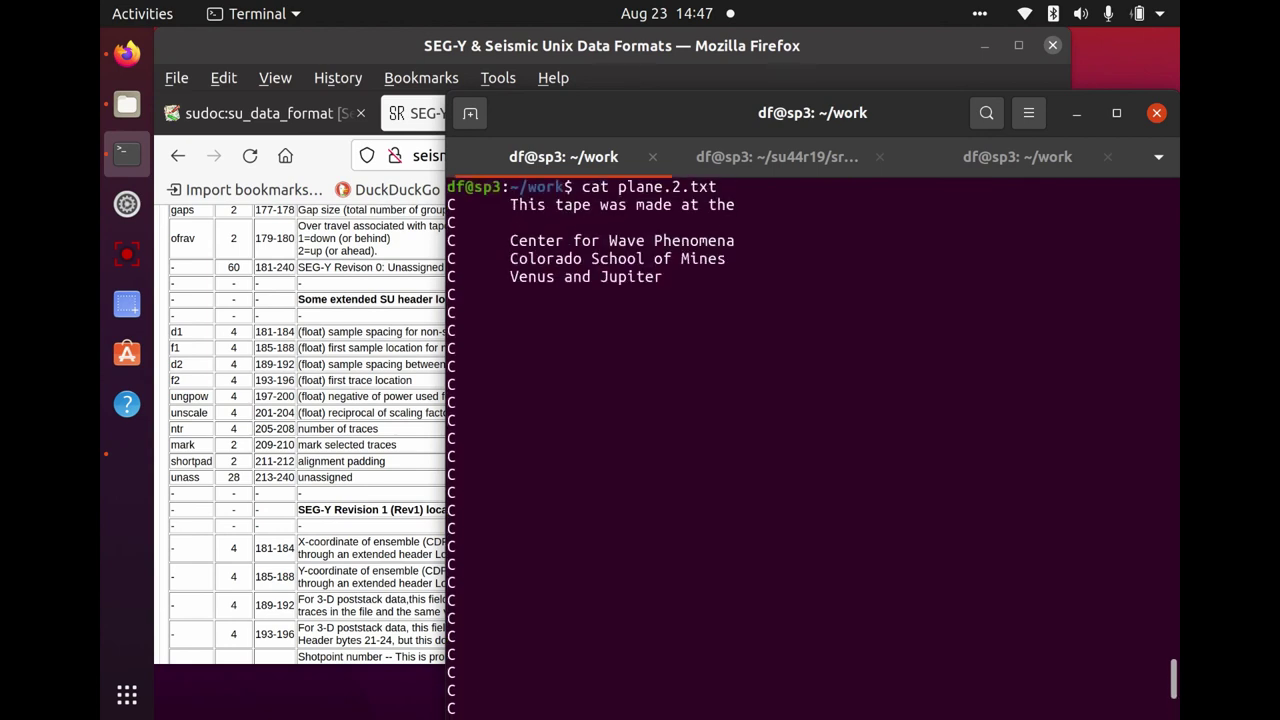
scroll(806, 349, "up", 1)
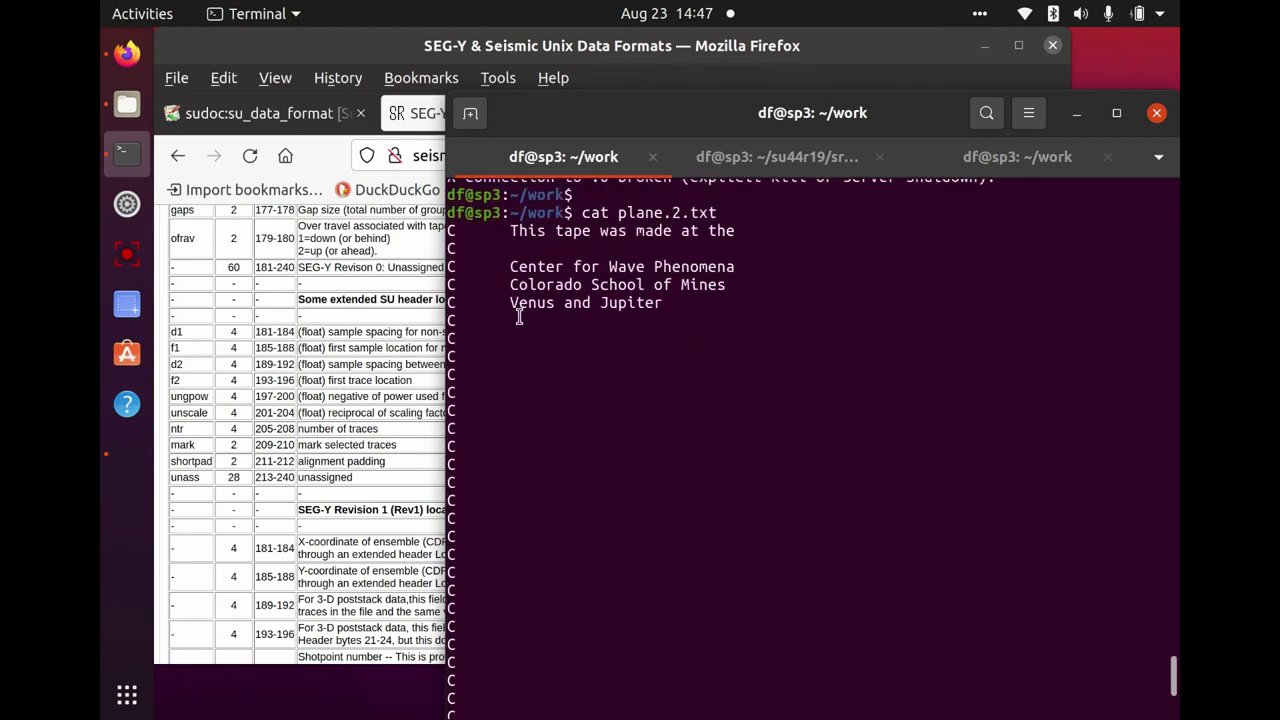
scroll(666, 323, "down", 6)
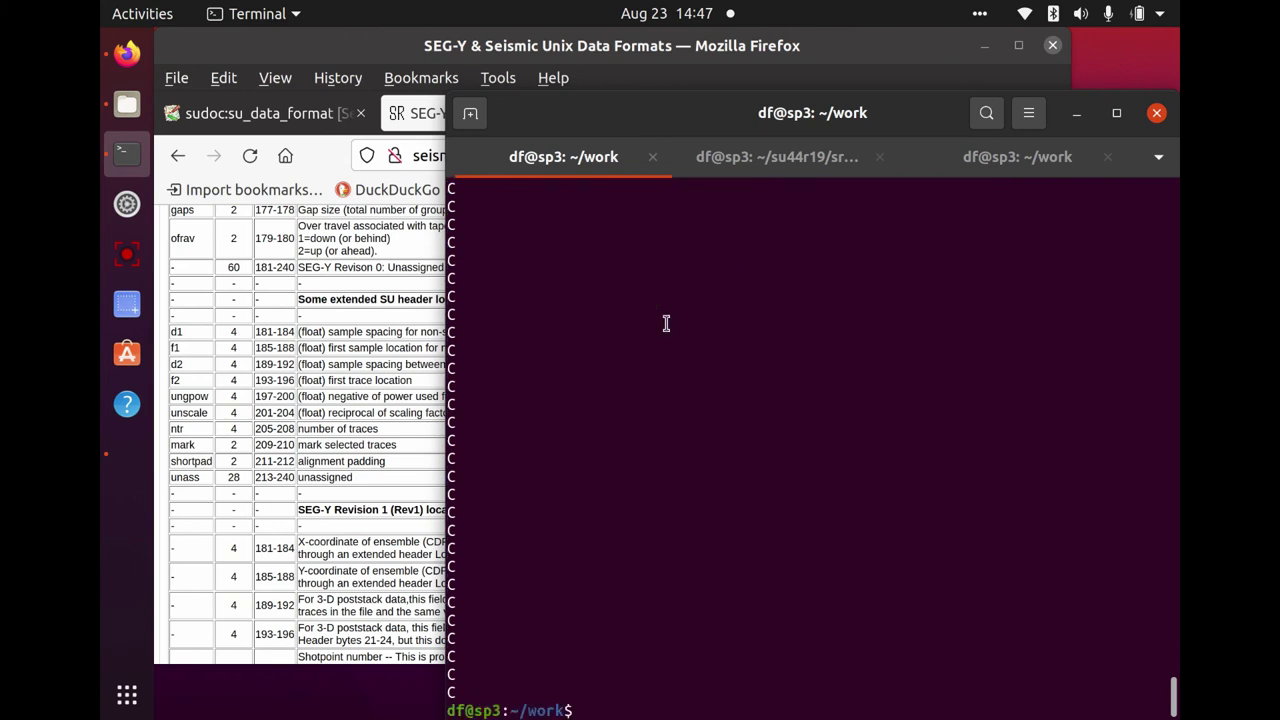